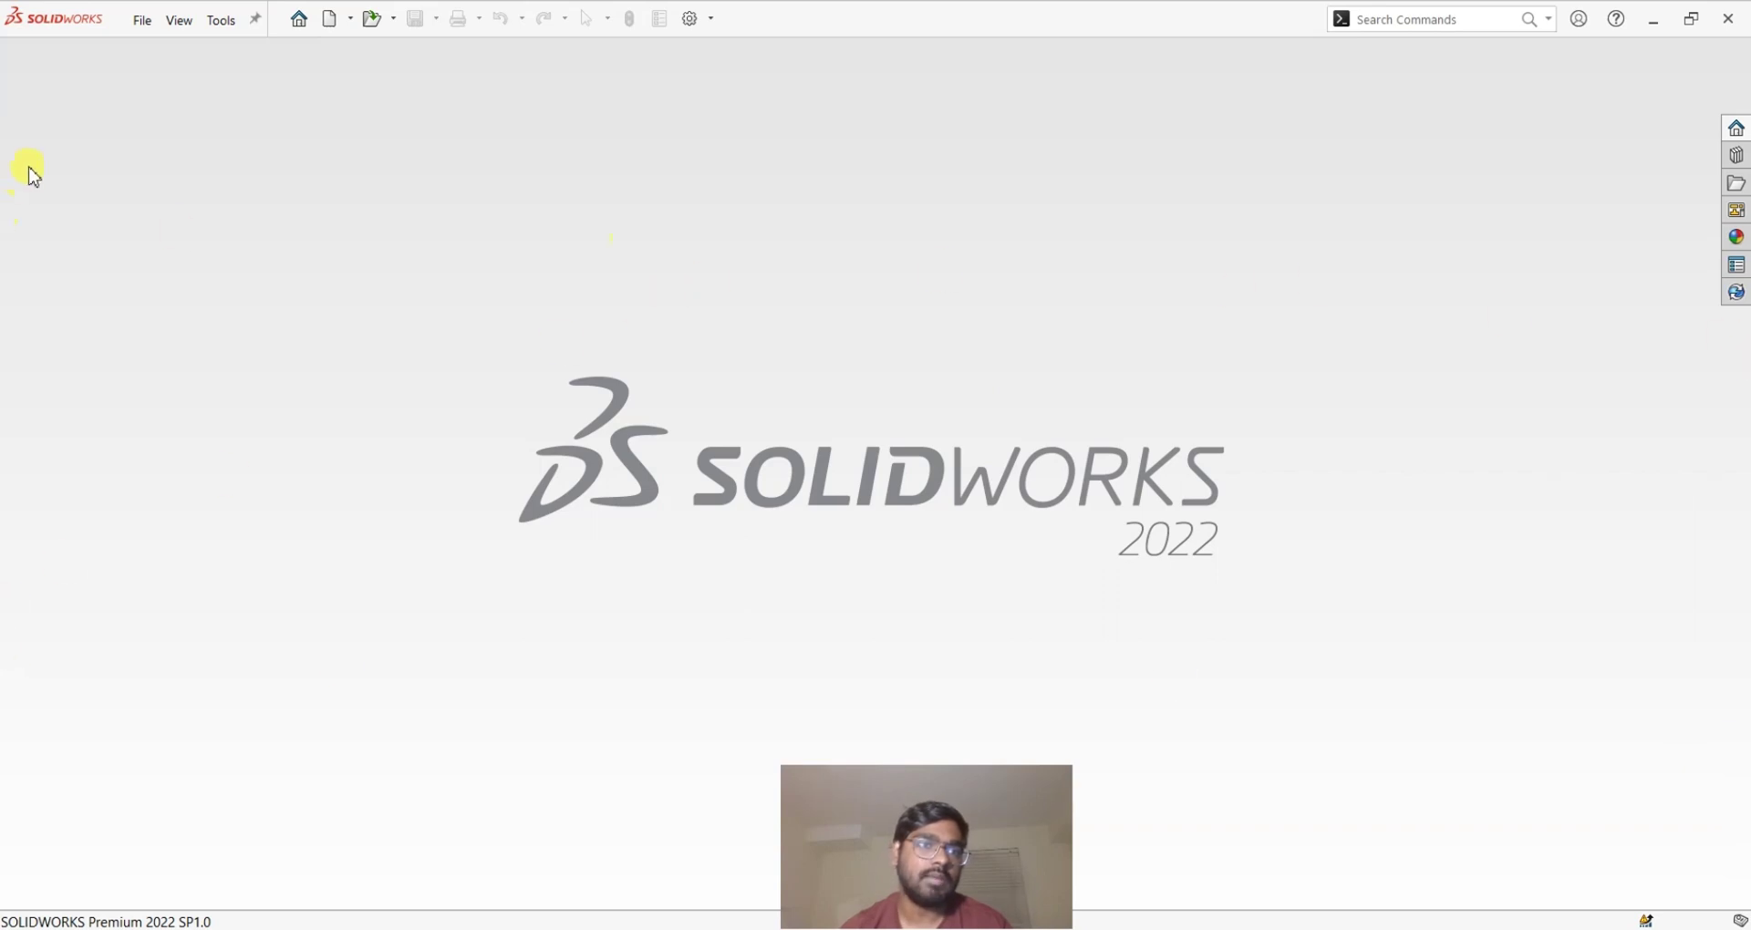
Step: Create a new assembly document from the assem template
{"action": "left_click", "coordinate": [145, 23]}
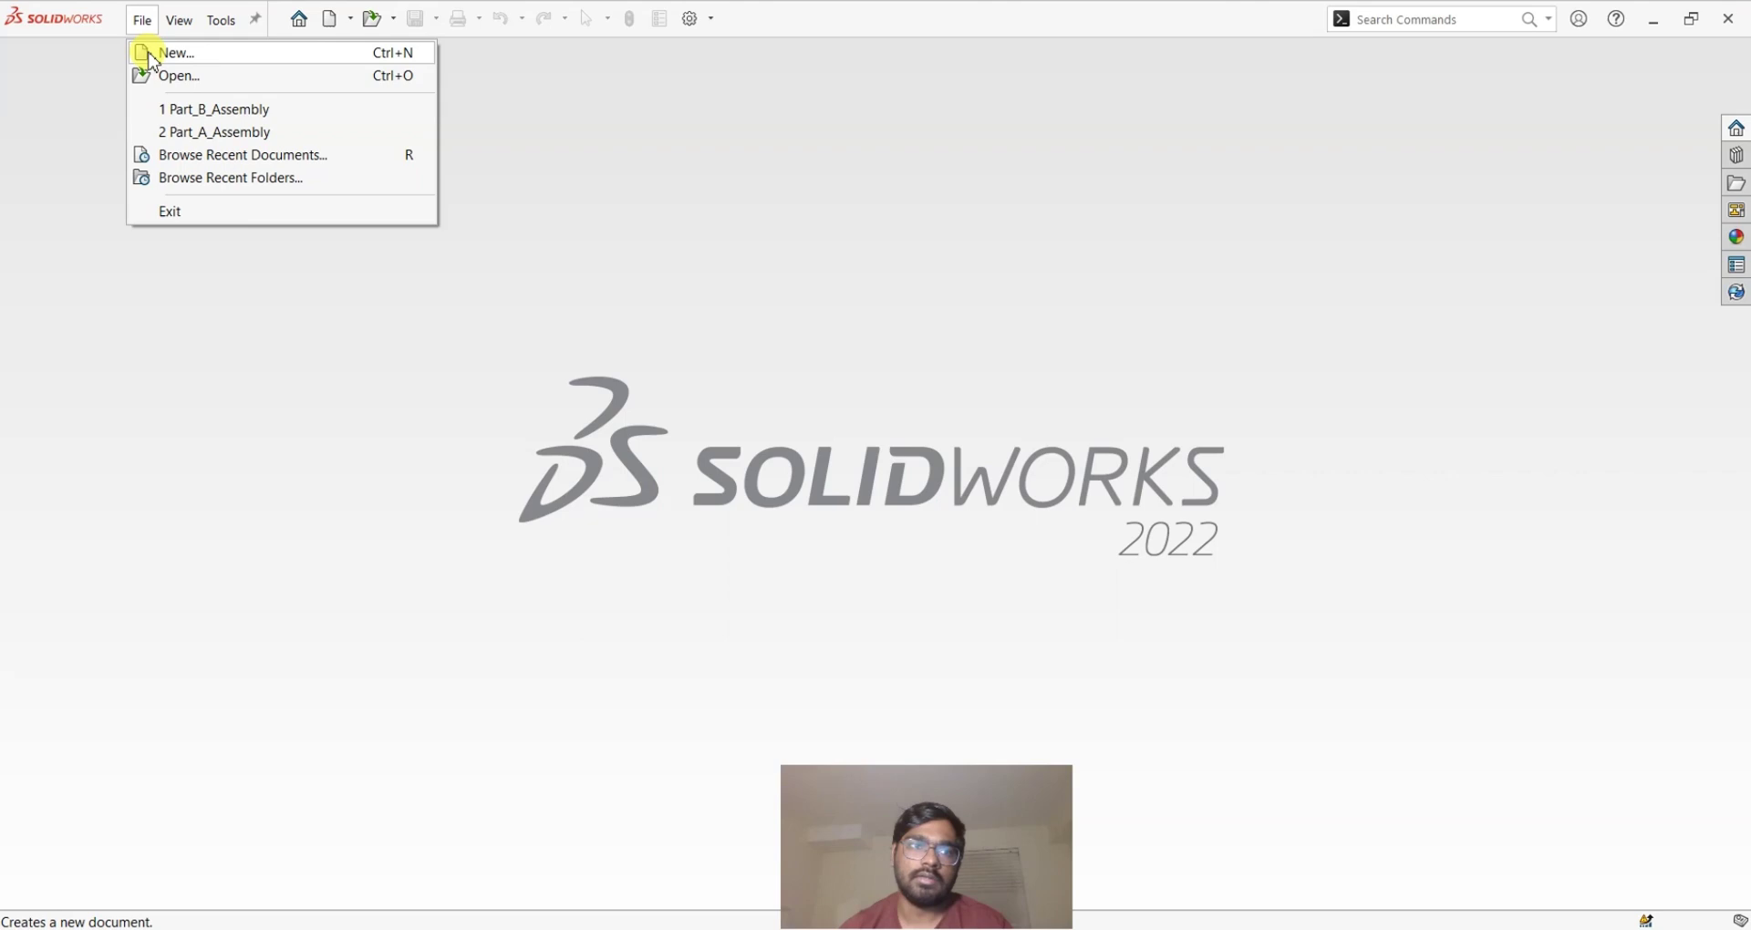
{"action": "left_click", "coordinate": [152, 58]}
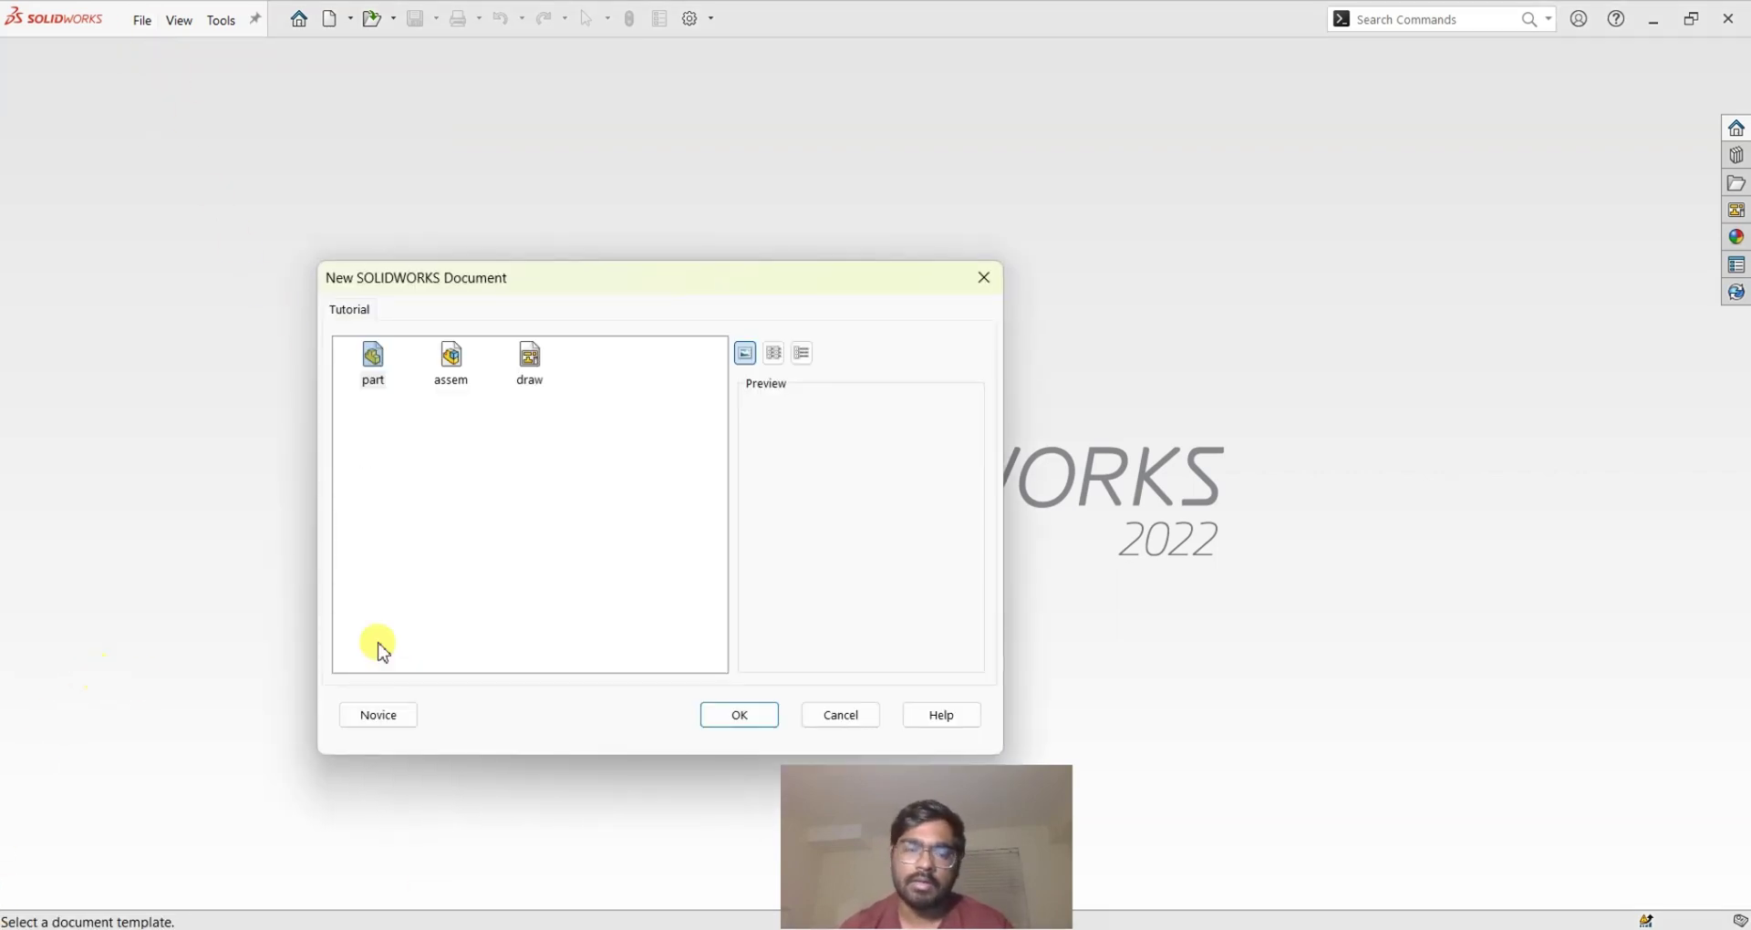
{"action": "left_click", "coordinate": [452, 358]}
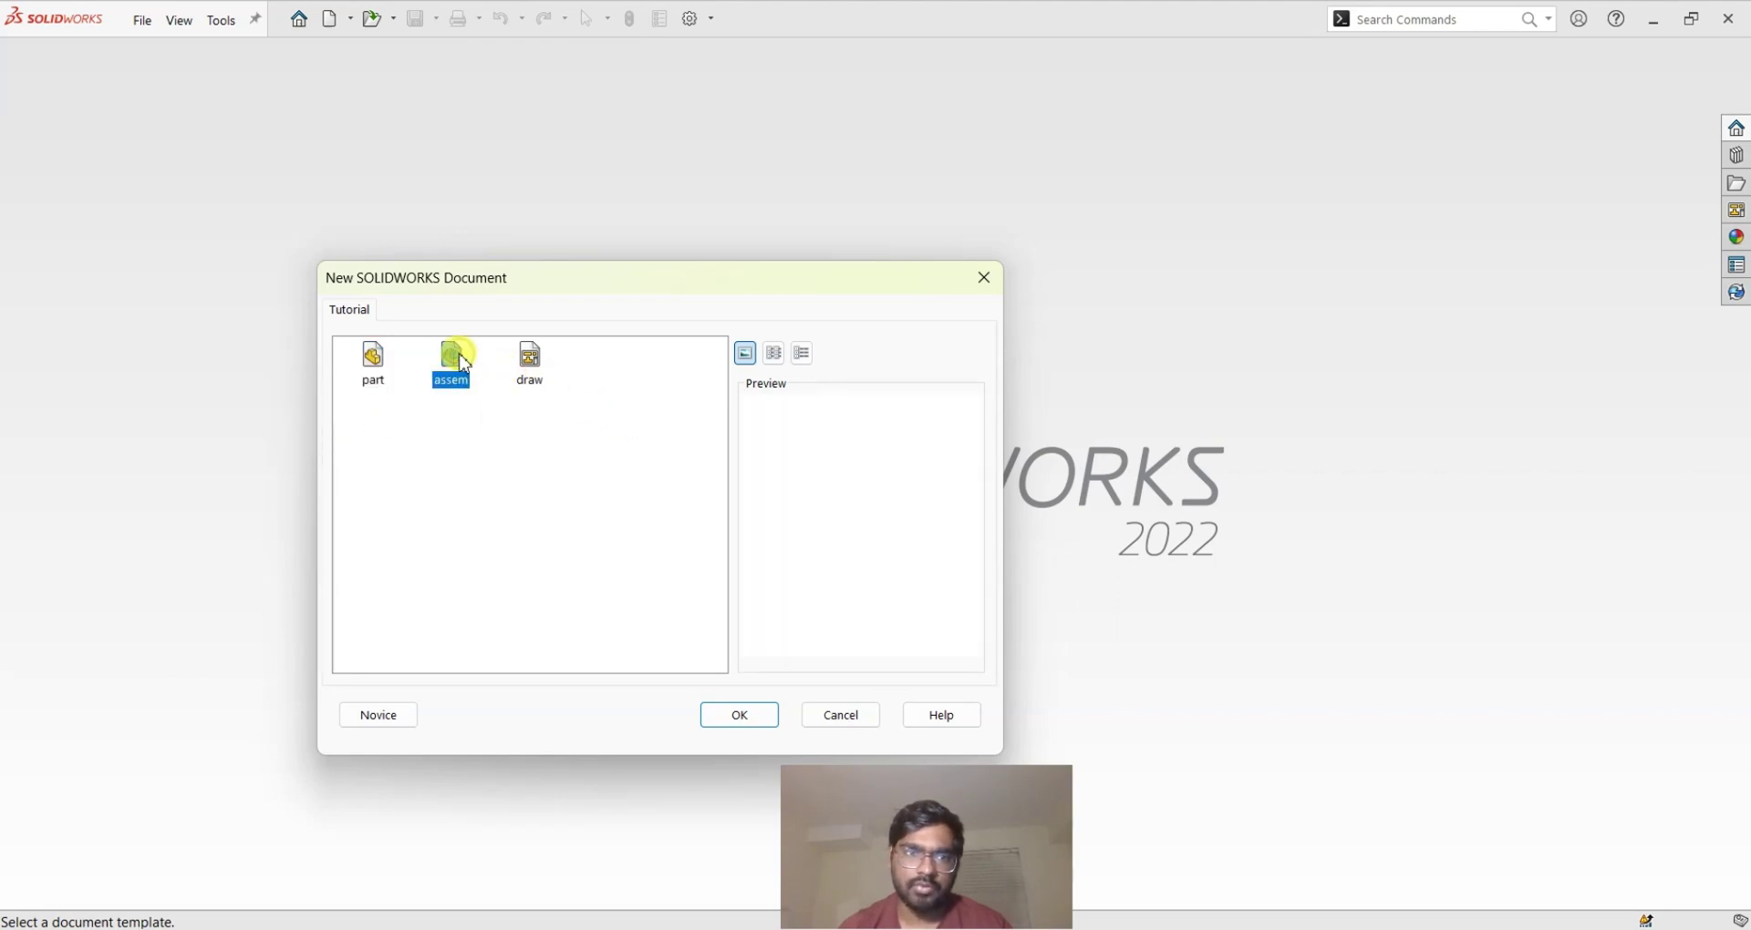
{"action": "left_click", "coordinate": [726, 708]}
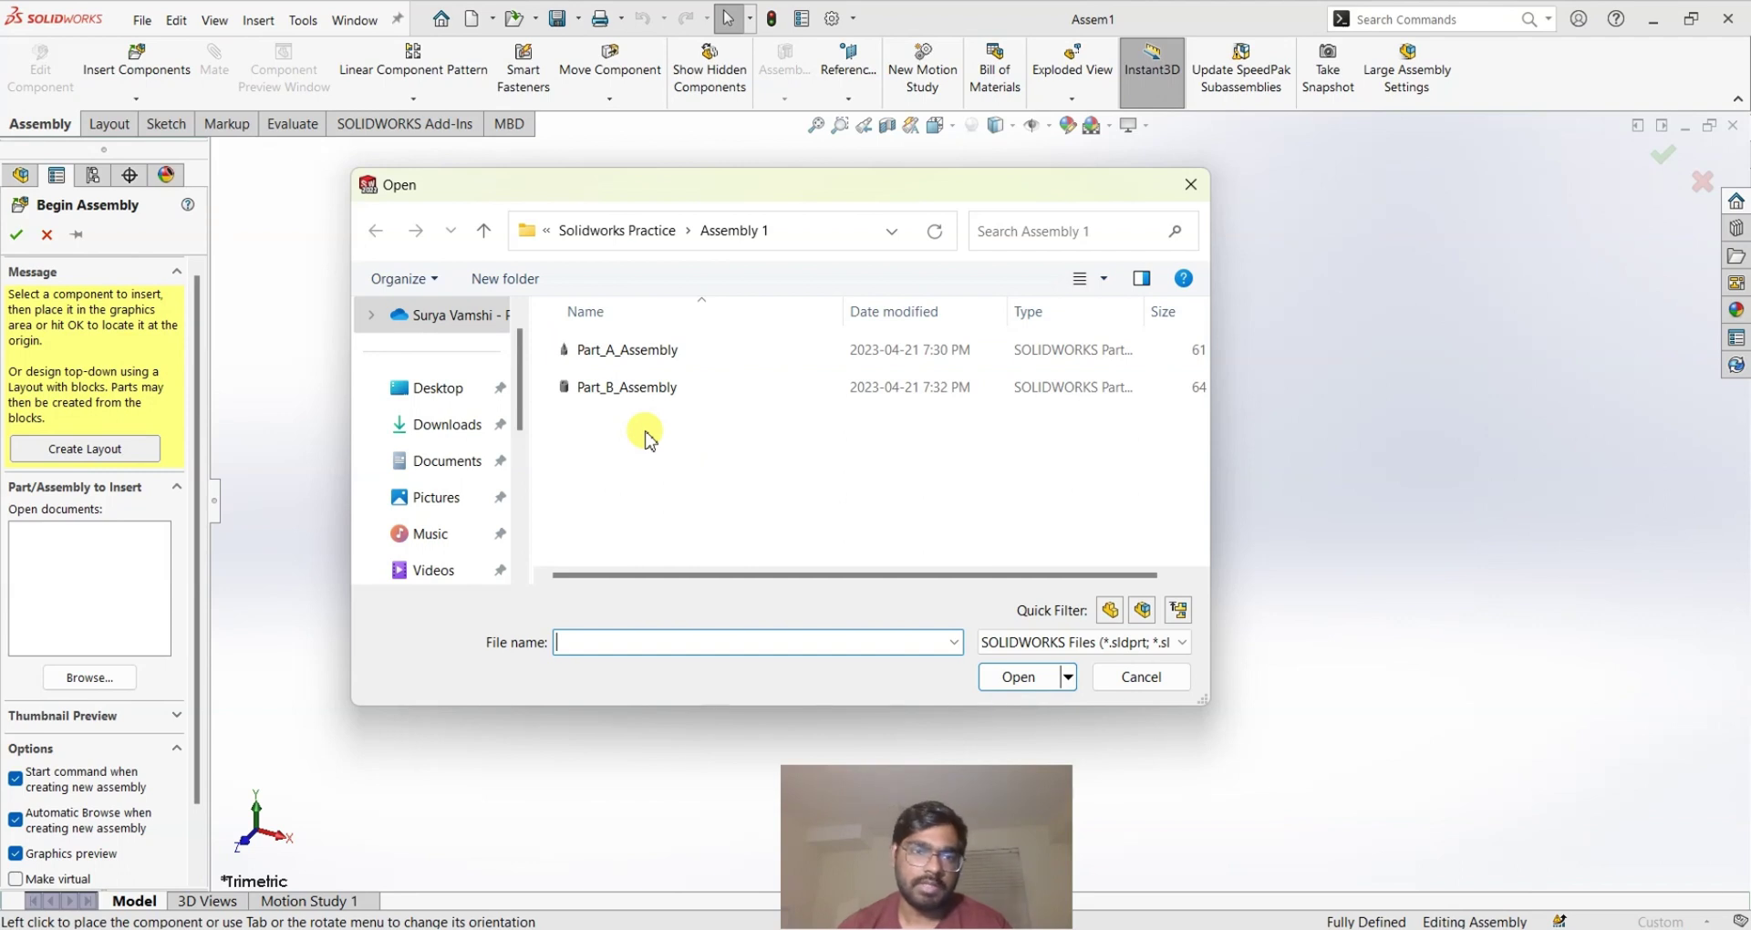
Step: Choose Part_A_Assembly and Part_B_Assembly for insertion and place Part_A_Assembly as the first component
{"action": "left_click", "coordinate": [637, 387]}
{"action": "left_click", "coordinate": [636, 346], "text": "shift"}
{"action": "left_click", "coordinate": [1016, 677]}
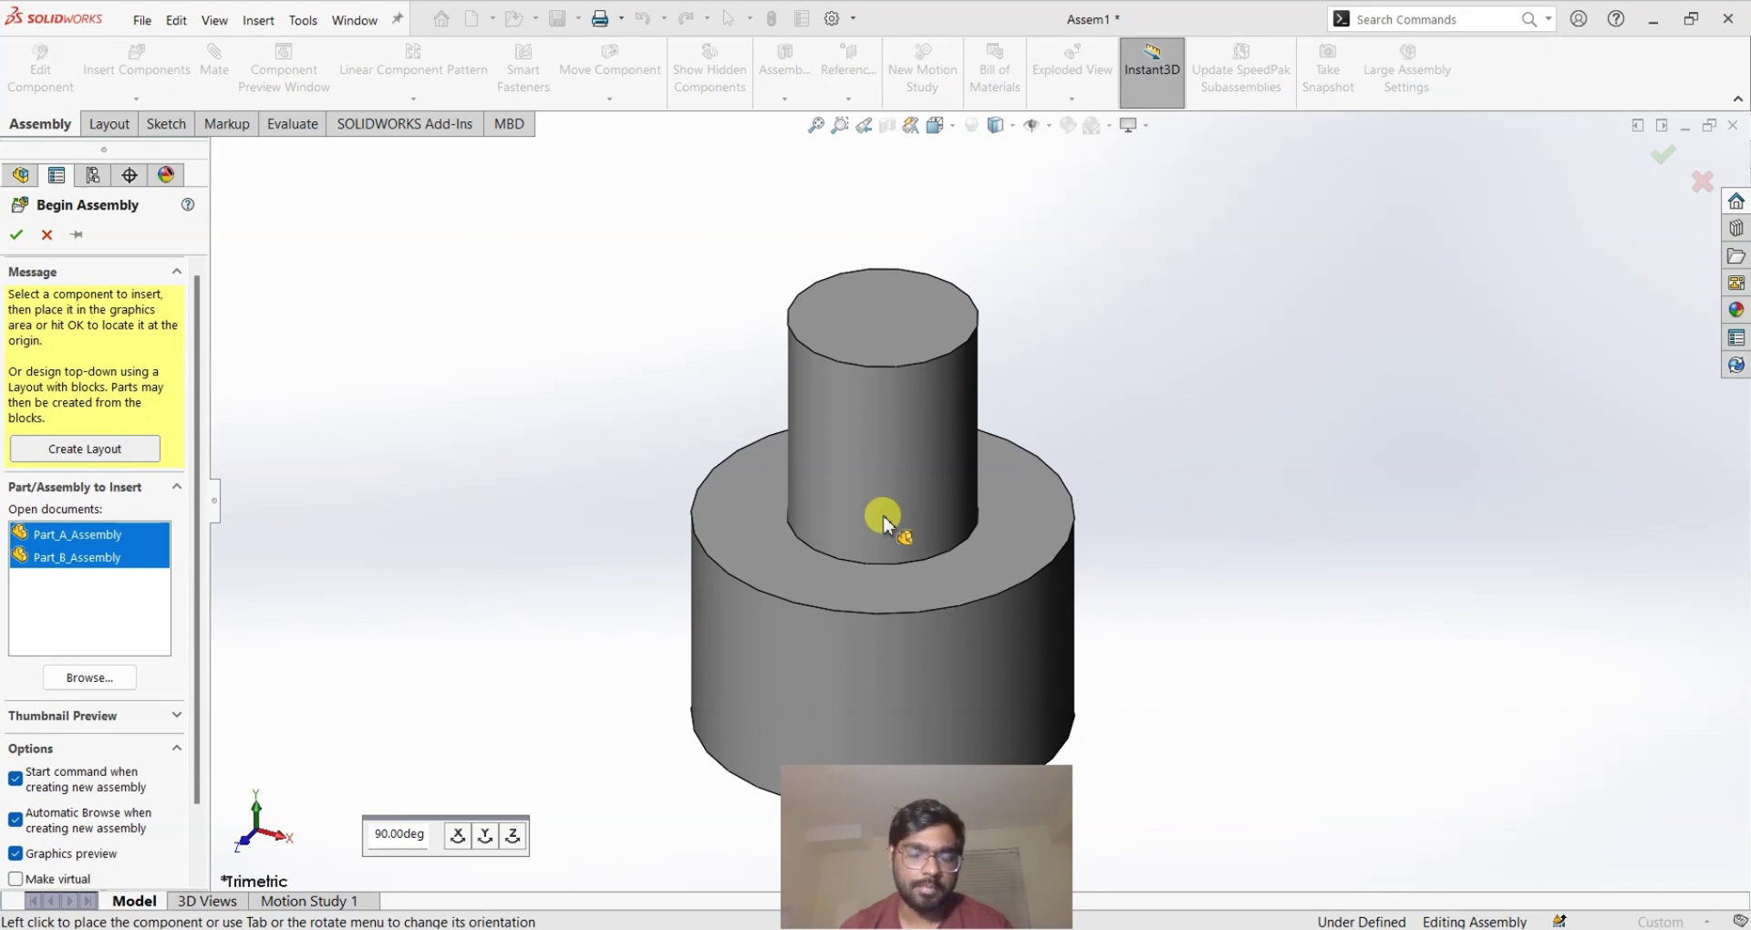
{"action": "left_click", "coordinate": [883, 516]}
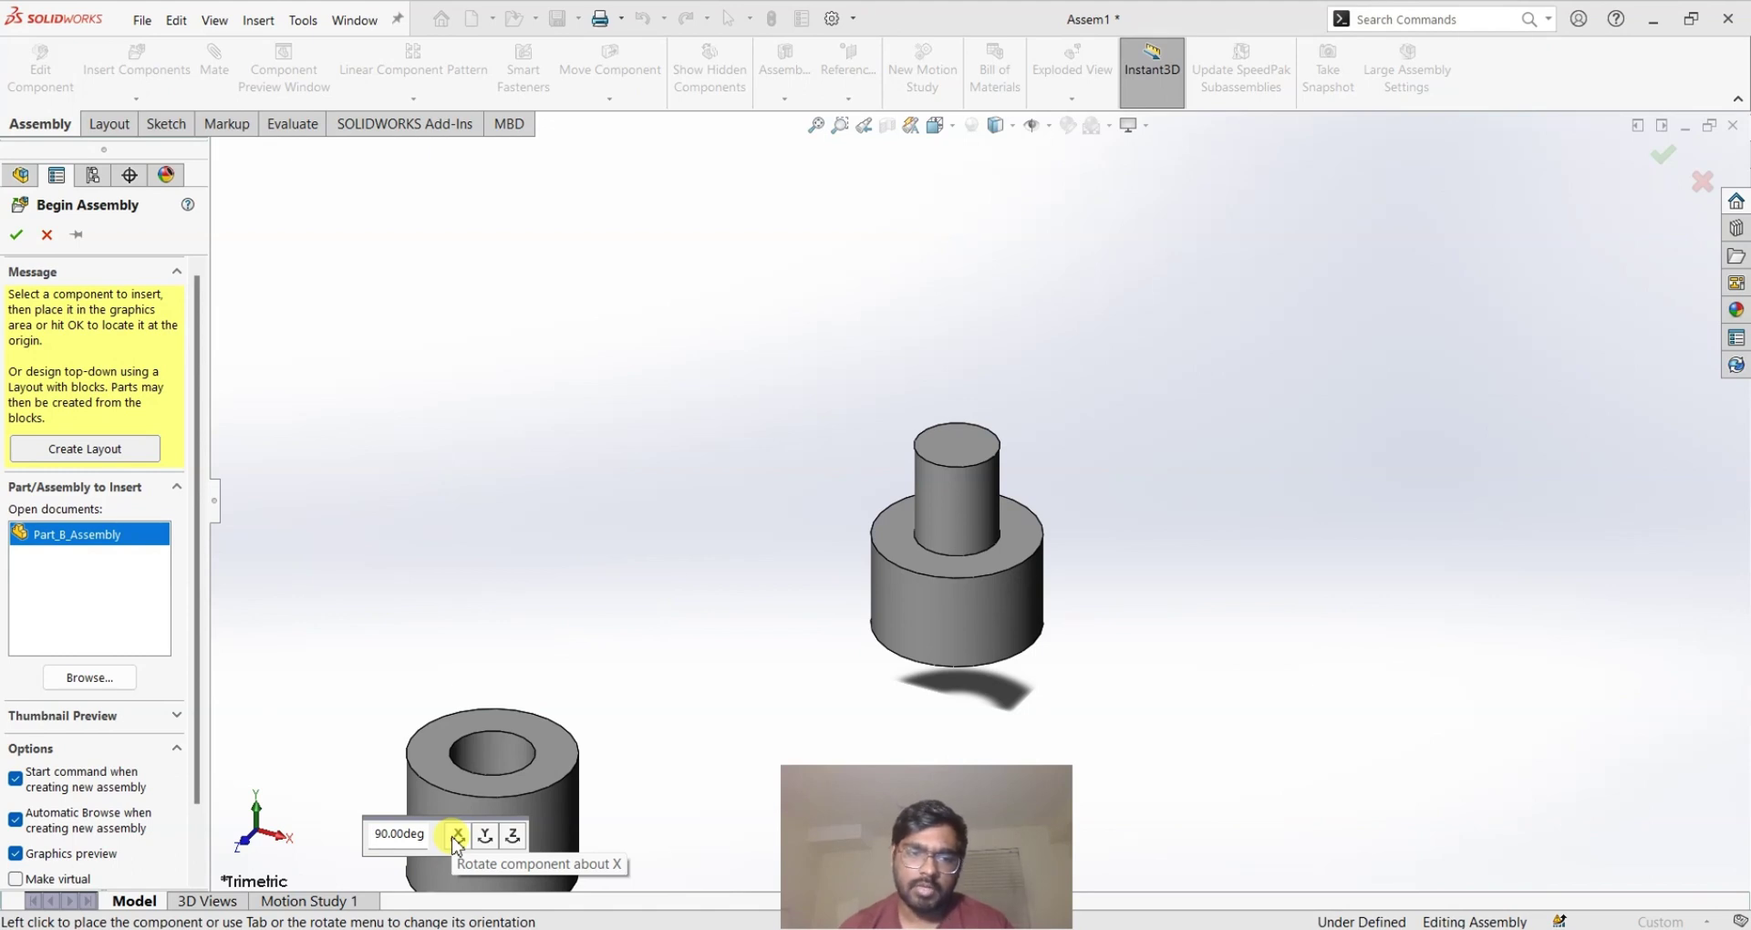
Step: Rotate Part_B_Assembly twice by 90 degrees about X and place it beside Part_A_Assembly
{"action": "left_click", "coordinate": [457, 836]}
{"action": "left_click", "coordinate": [456, 836]}
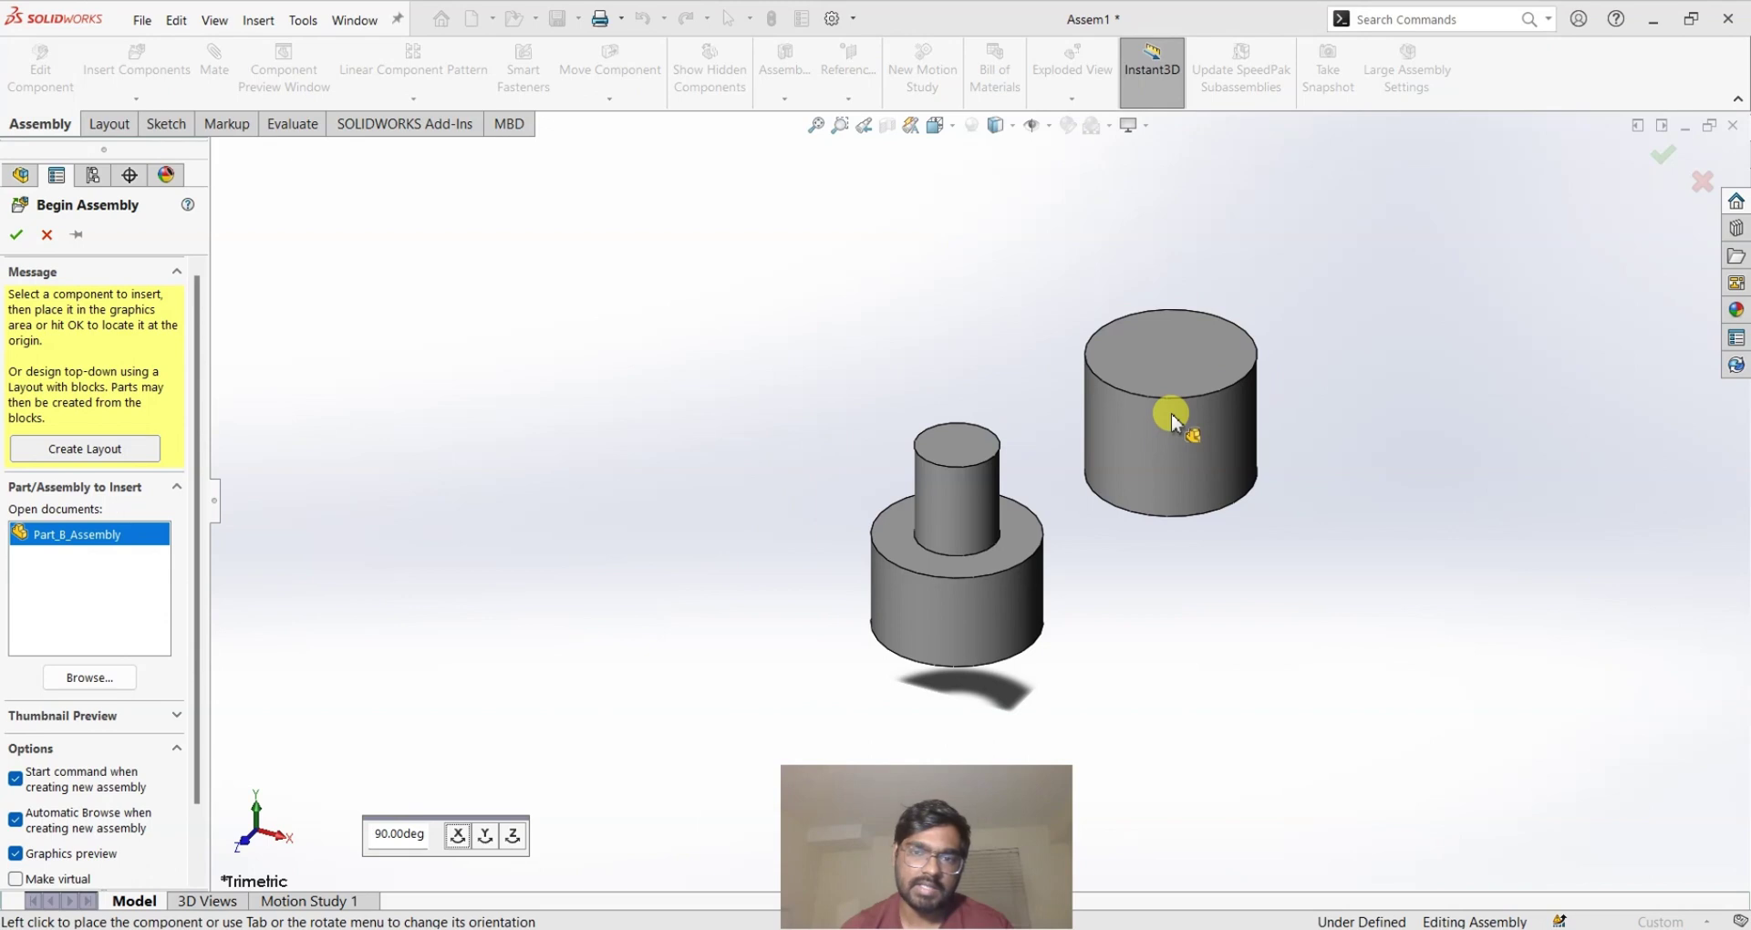
{"action": "left_click", "coordinate": [1146, 441]}
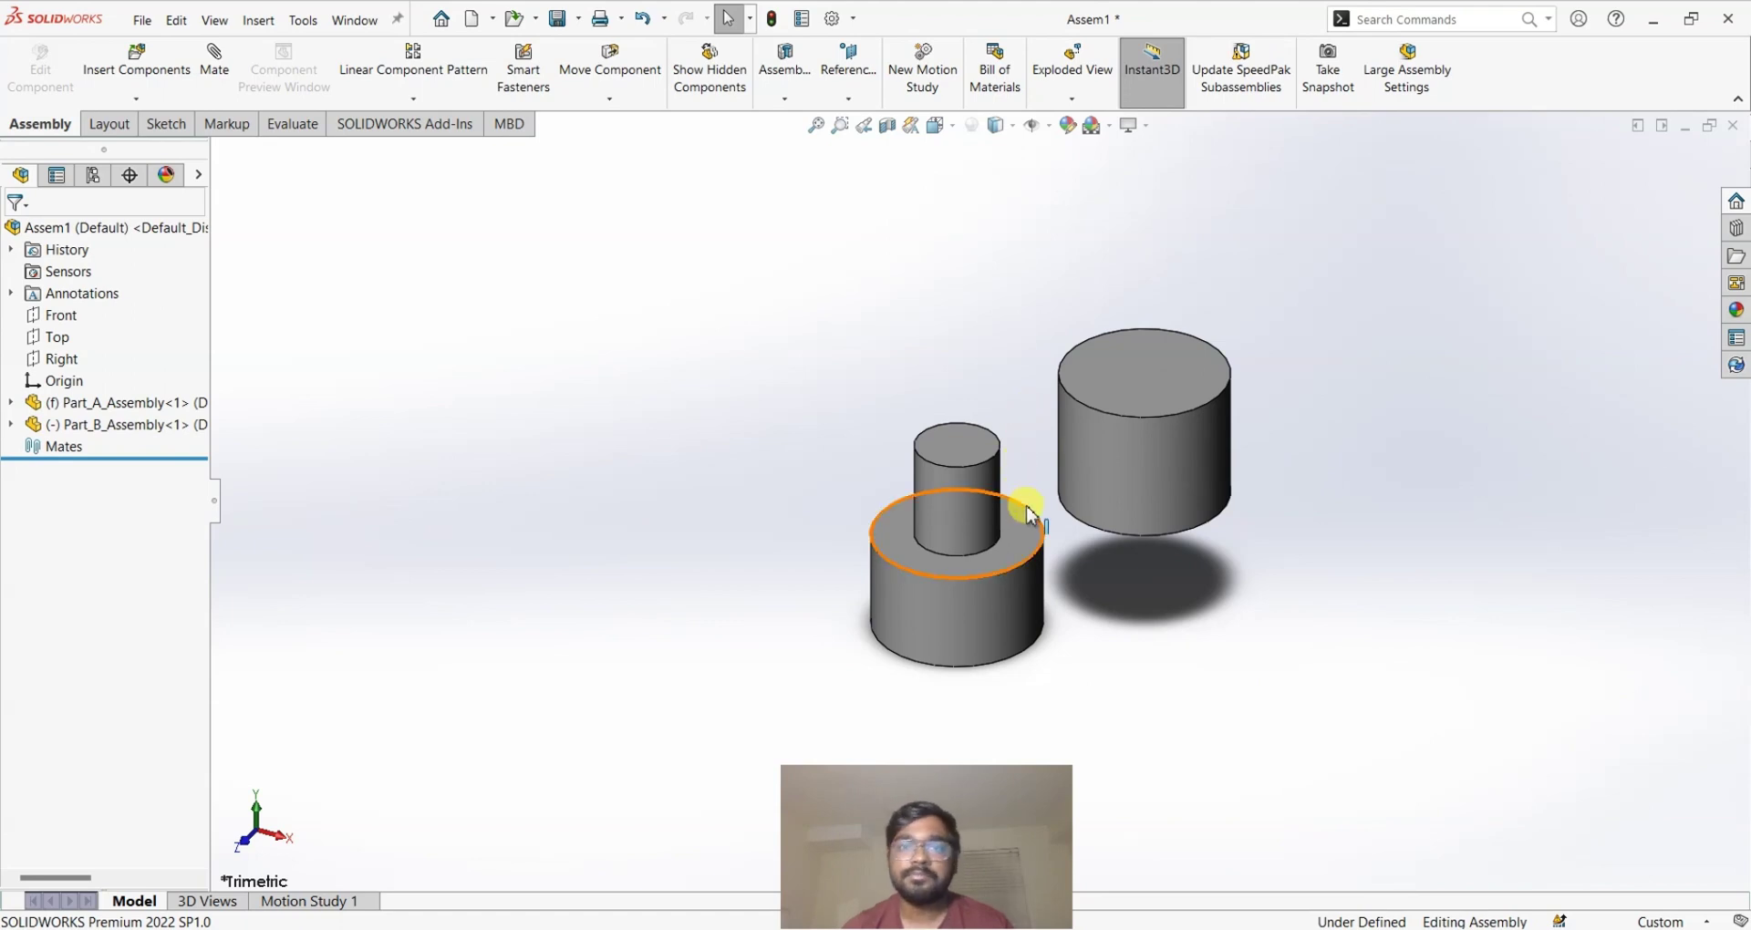
Step: Shift Part_B_Assembly slightly and try to move the fixed Part_A_Assembly to compare their freedom of movement
{"action": "scroll", "coordinate": [1082, 676], "scroll_direction": "down", "scroll_amount": 3}
{"action": "scroll", "coordinate": [1083, 676], "scroll_direction": "up", "scroll_amount": 1}
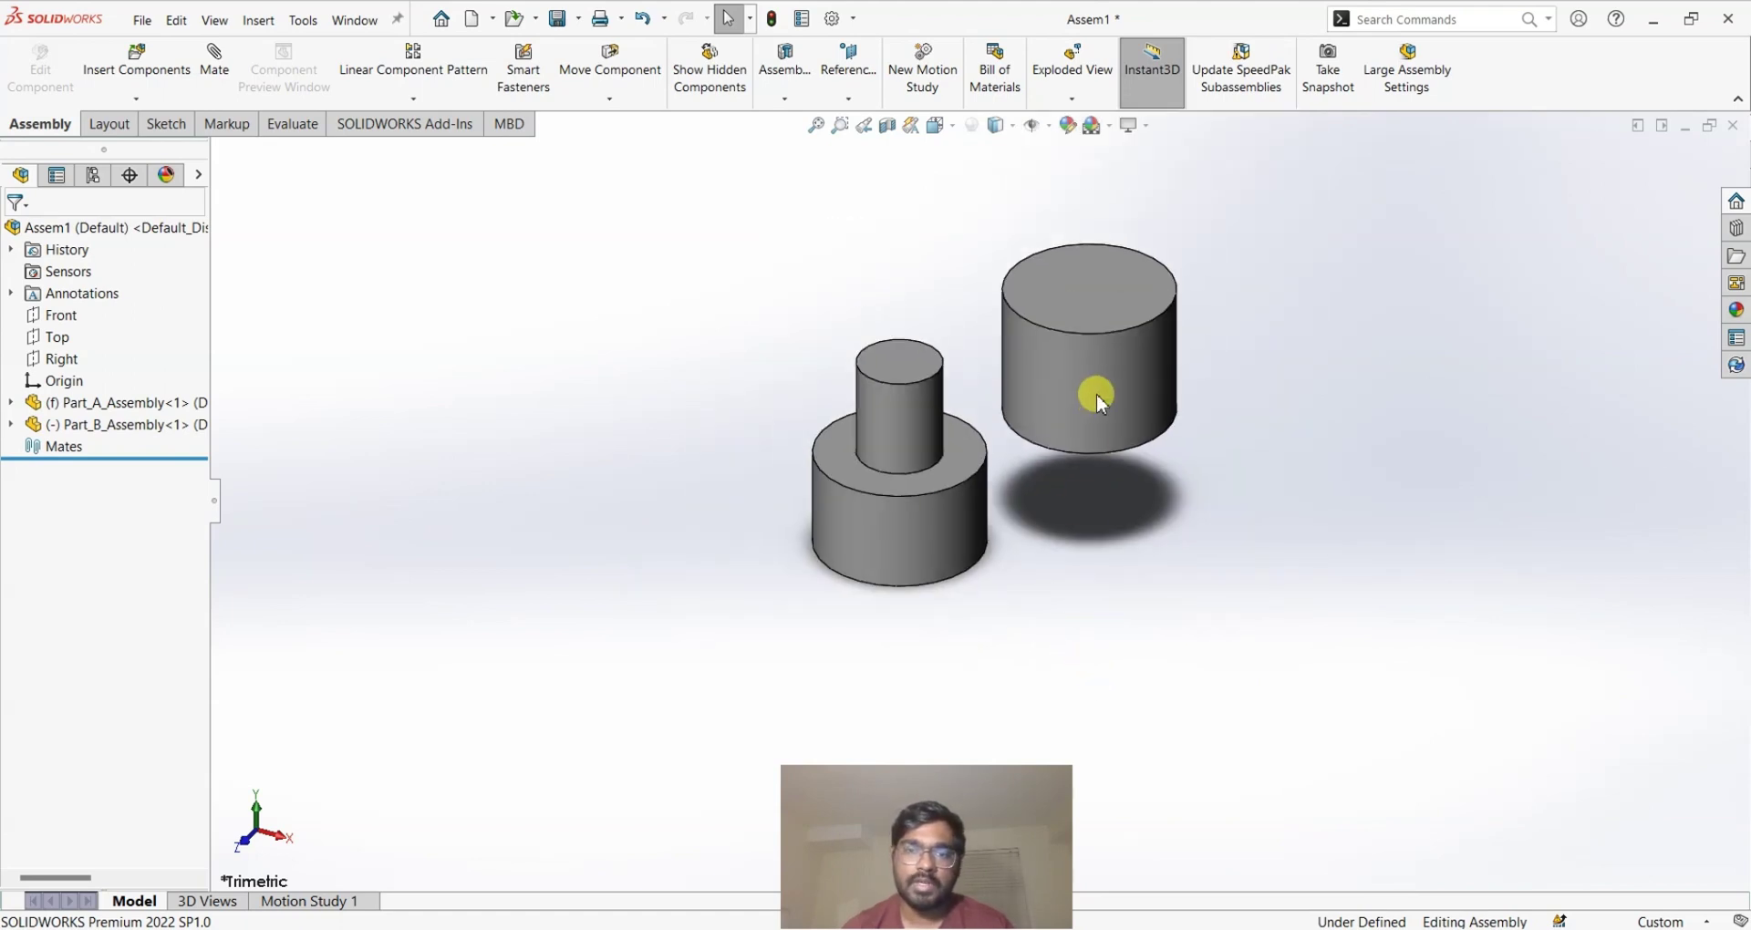
{"action": "mouse_move", "coordinate": [1086, 359]}
{"action": "left_mouse_down"}
{"action": "mouse_move", "coordinate": [1072, 283]}
{"action": "mouse_move", "coordinate": [1283, 313]}
{"action": "mouse_move", "coordinate": [1256, 293]}
{"action": "mouse_move", "coordinate": [977, 312]}
{"action": "mouse_move", "coordinate": [1200, 363]}
{"action": "mouse_move", "coordinate": [1179, 351]}
{"action": "mouse_move", "coordinate": [1103, 379]}
{"action": "left_mouse_up"}
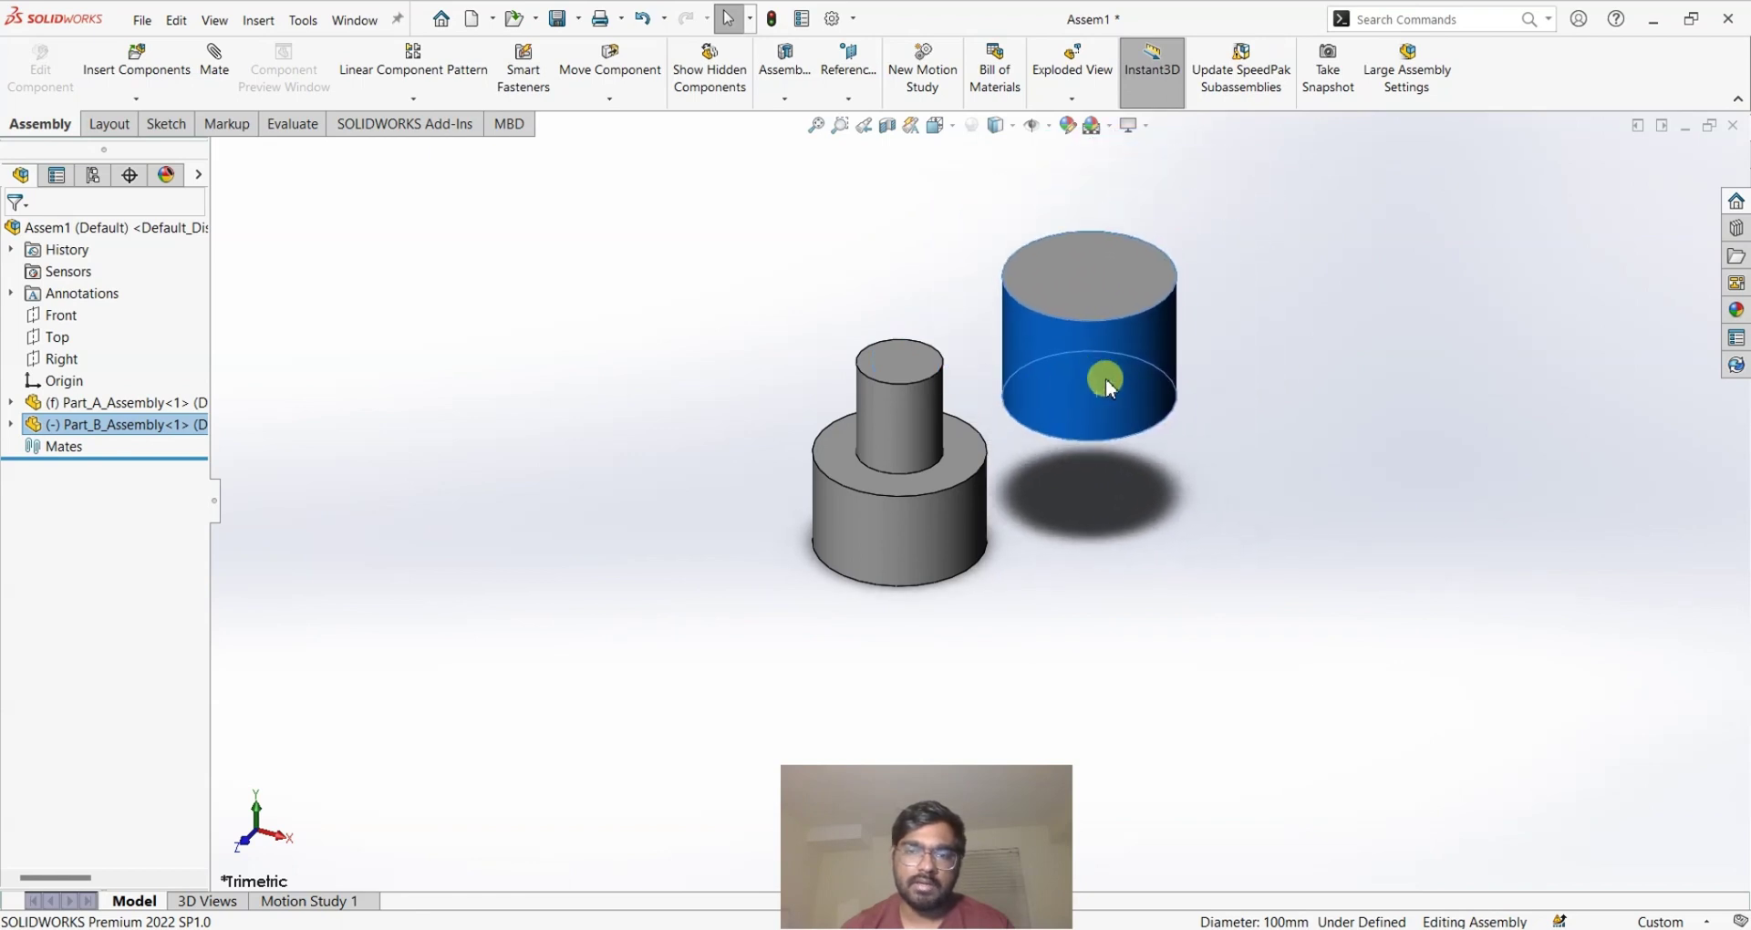
{"action": "left_click_drag", "start_coordinate": [844, 547], "coordinate": [891, 598]}
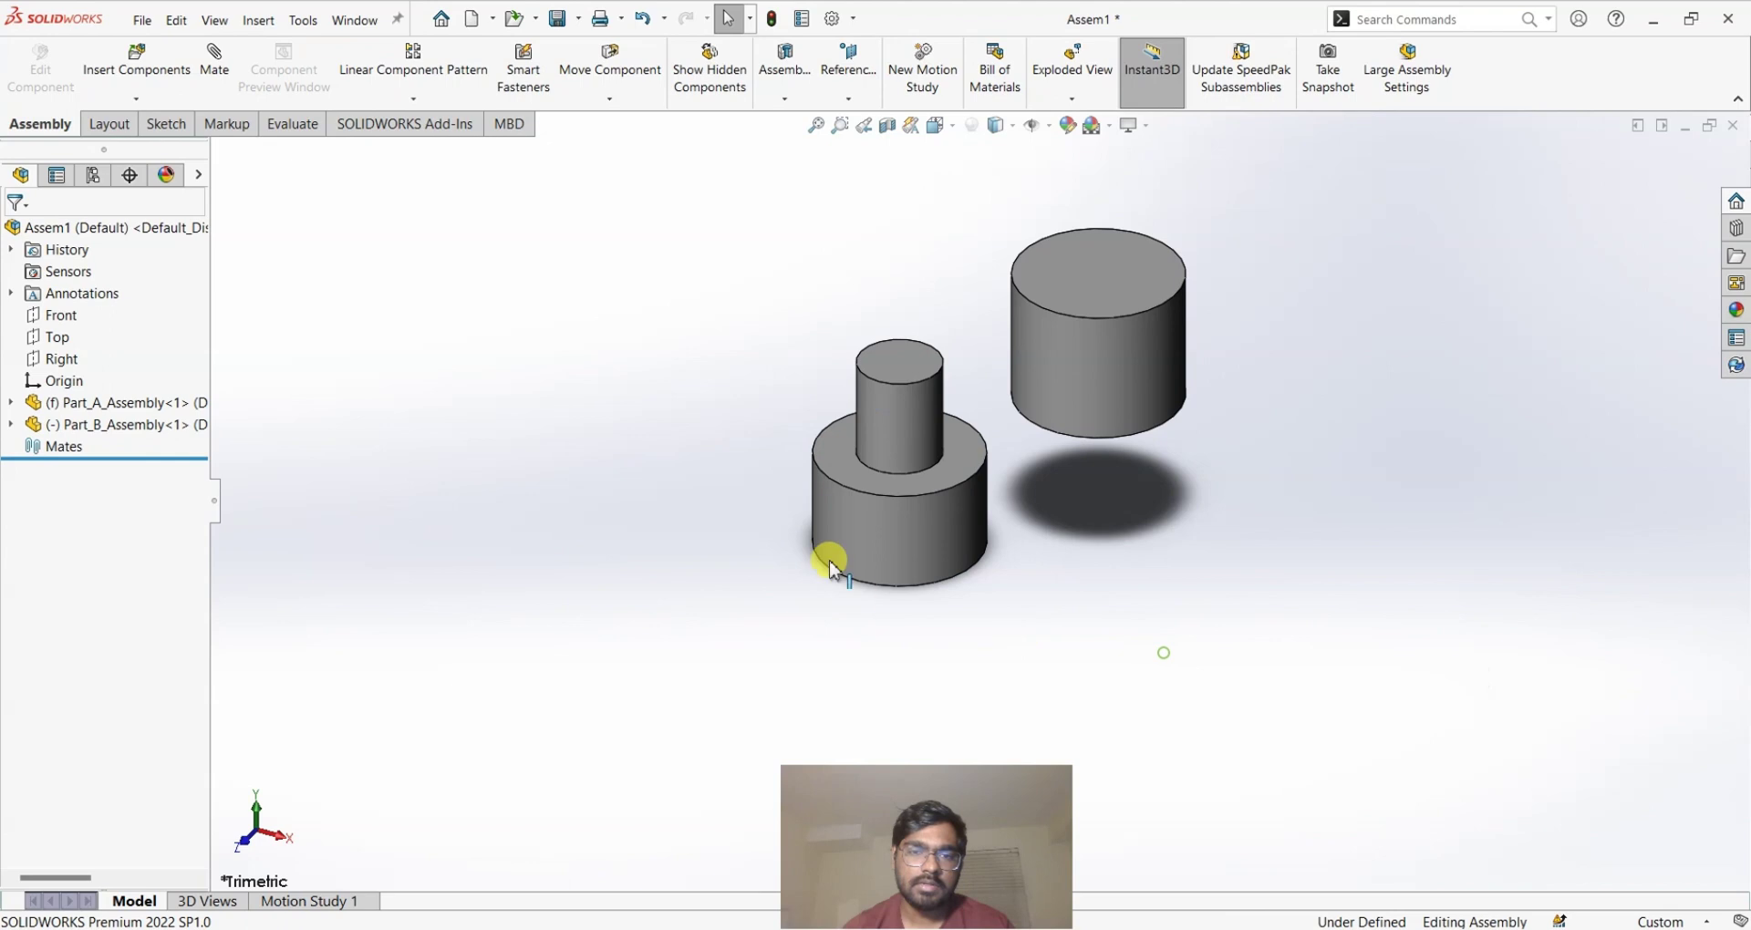
{"action": "left_click", "coordinate": [891, 535]}
{"action": "left_click", "coordinate": [1004, 614]}
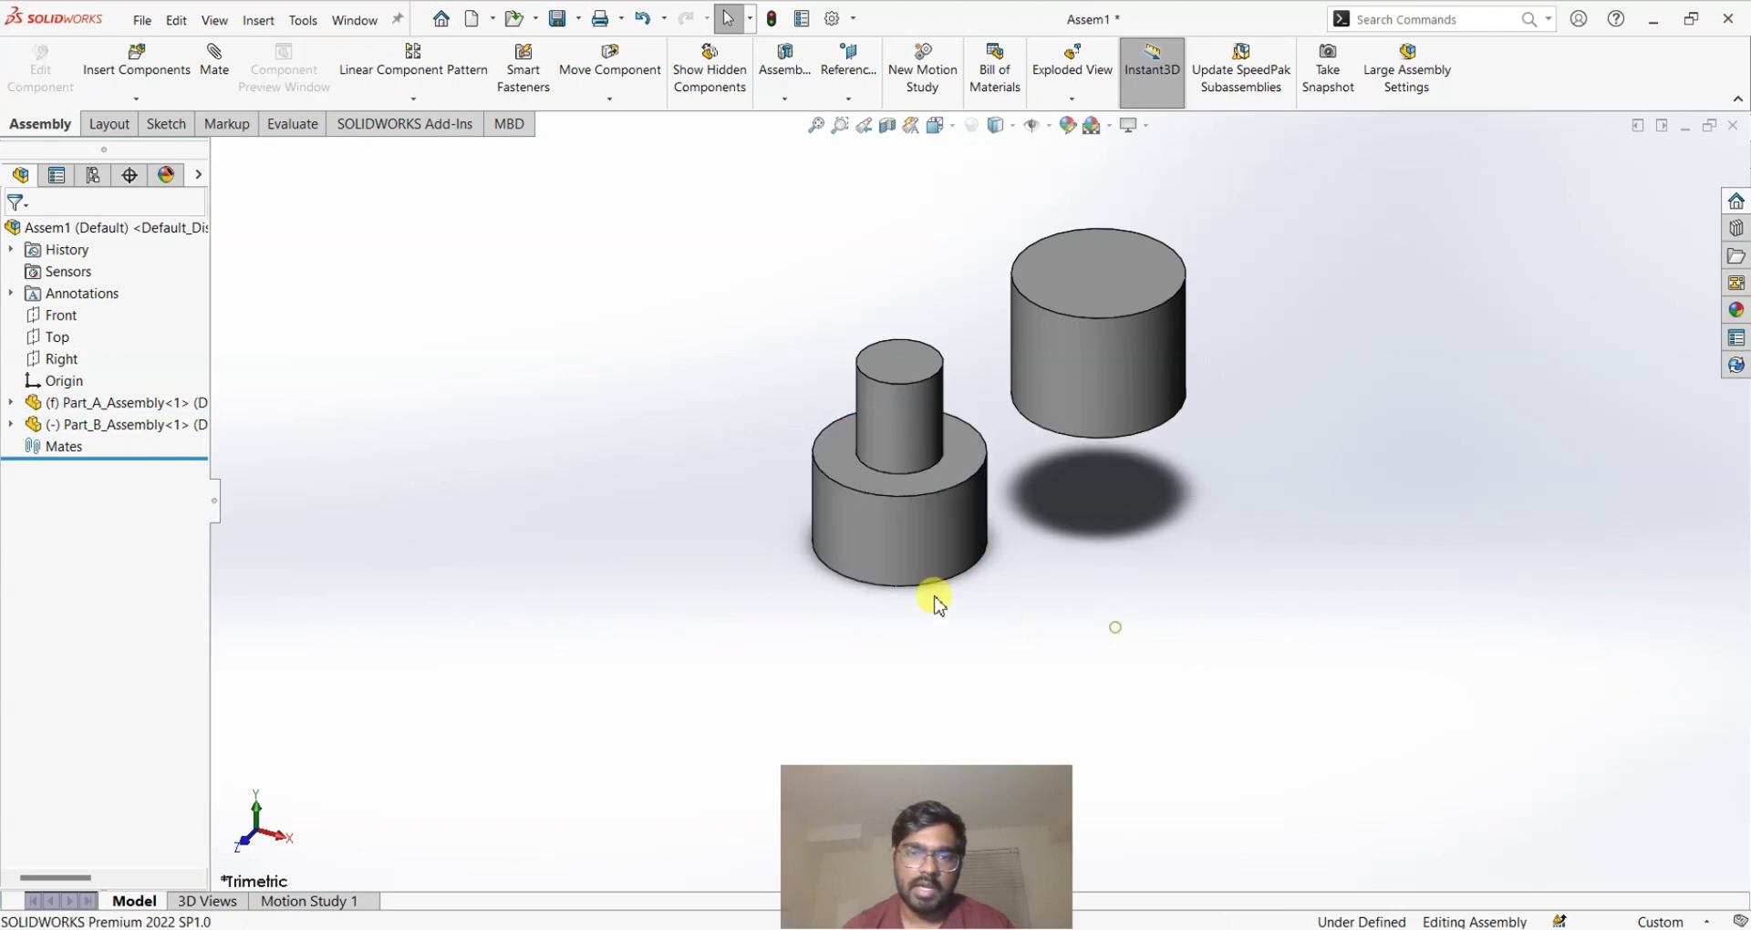
{"action": "left_click_drag", "start_coordinate": [921, 535], "coordinate": [853, 537]}
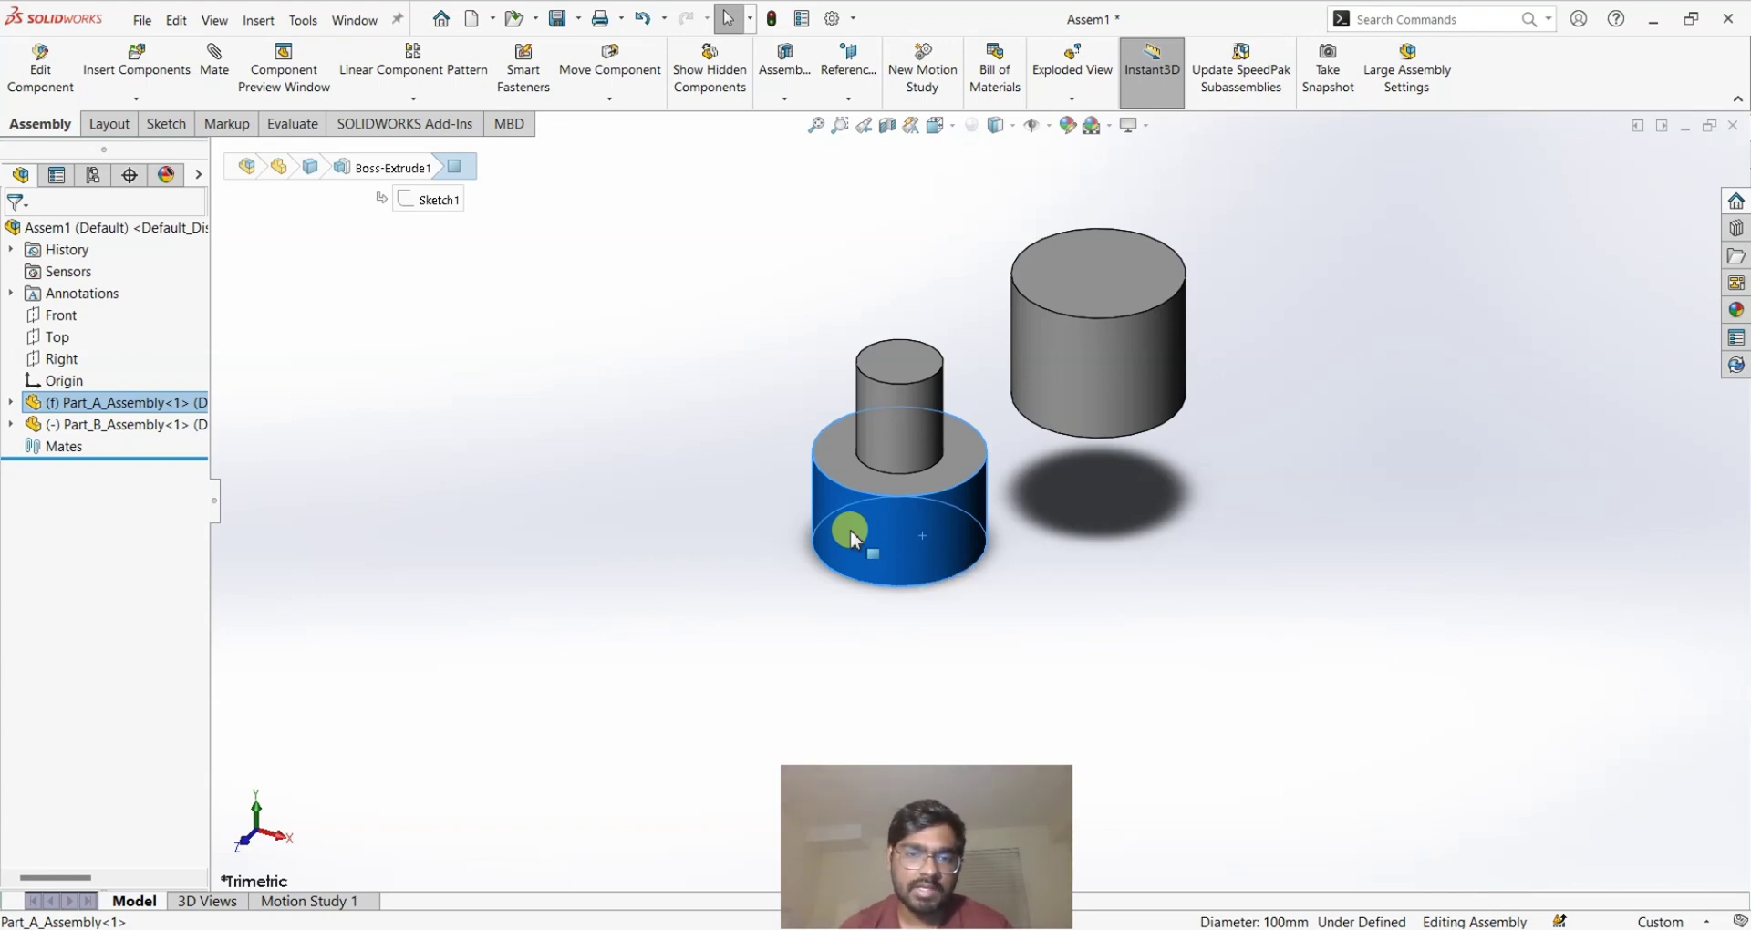
{"action": "left_click", "coordinate": [1110, 611]}
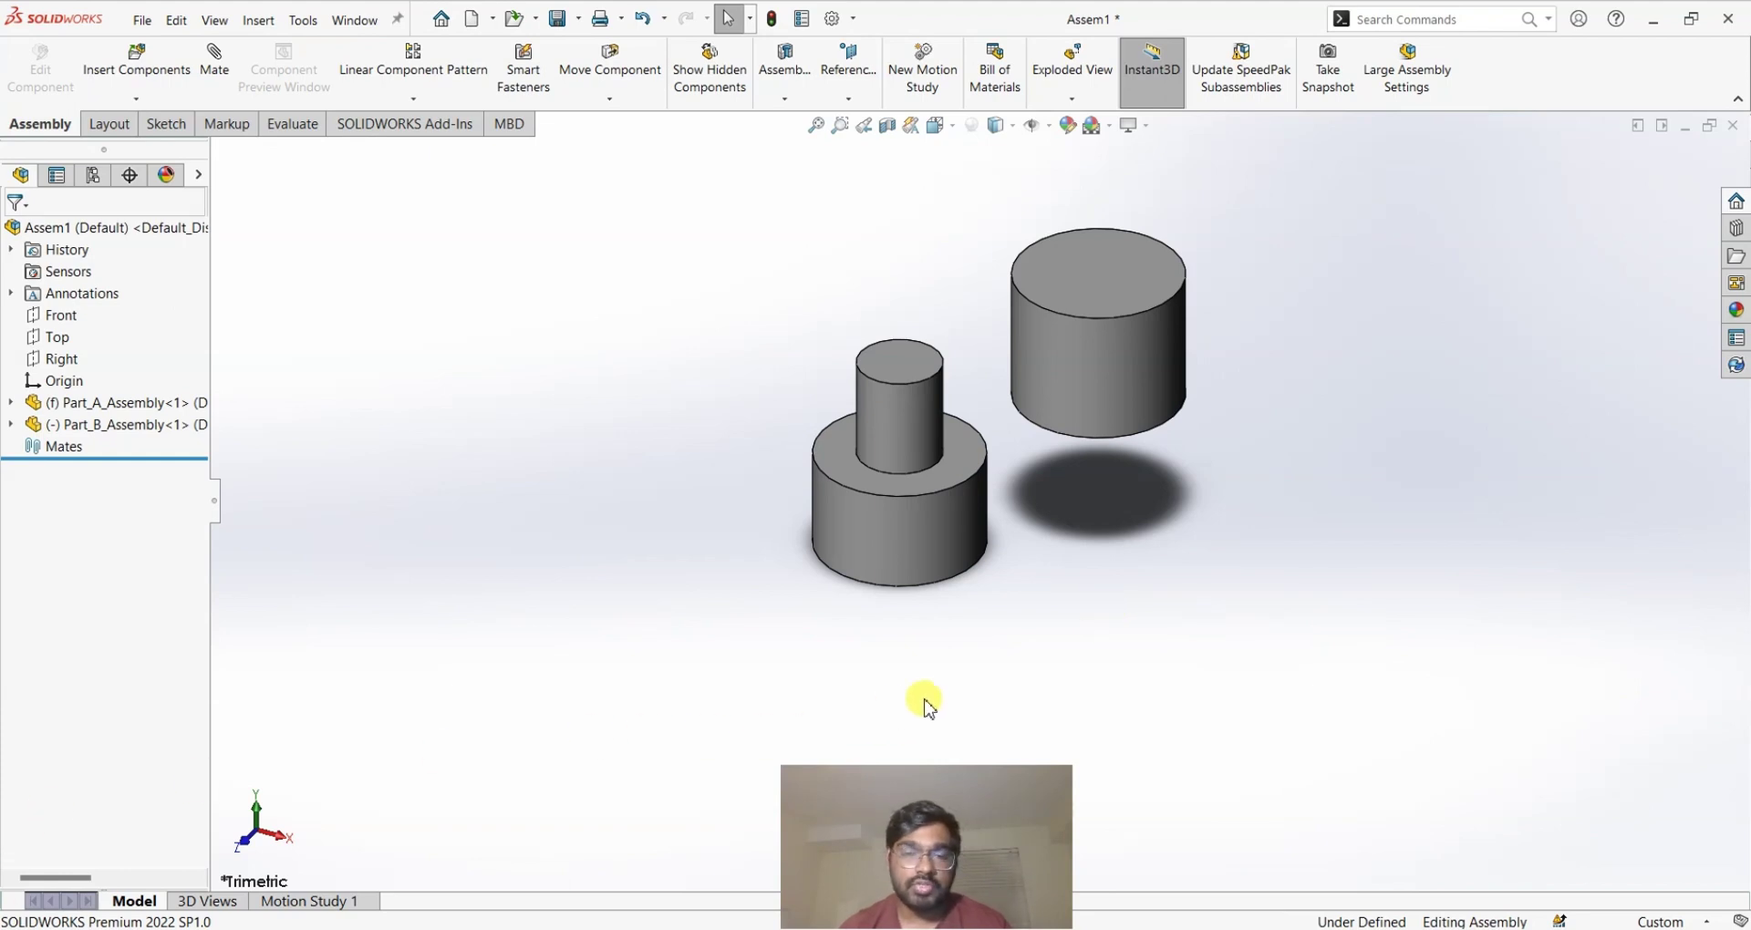
{"action": "left_click", "coordinate": [885, 538]}
{"action": "right_click", "coordinate": [885, 538]}
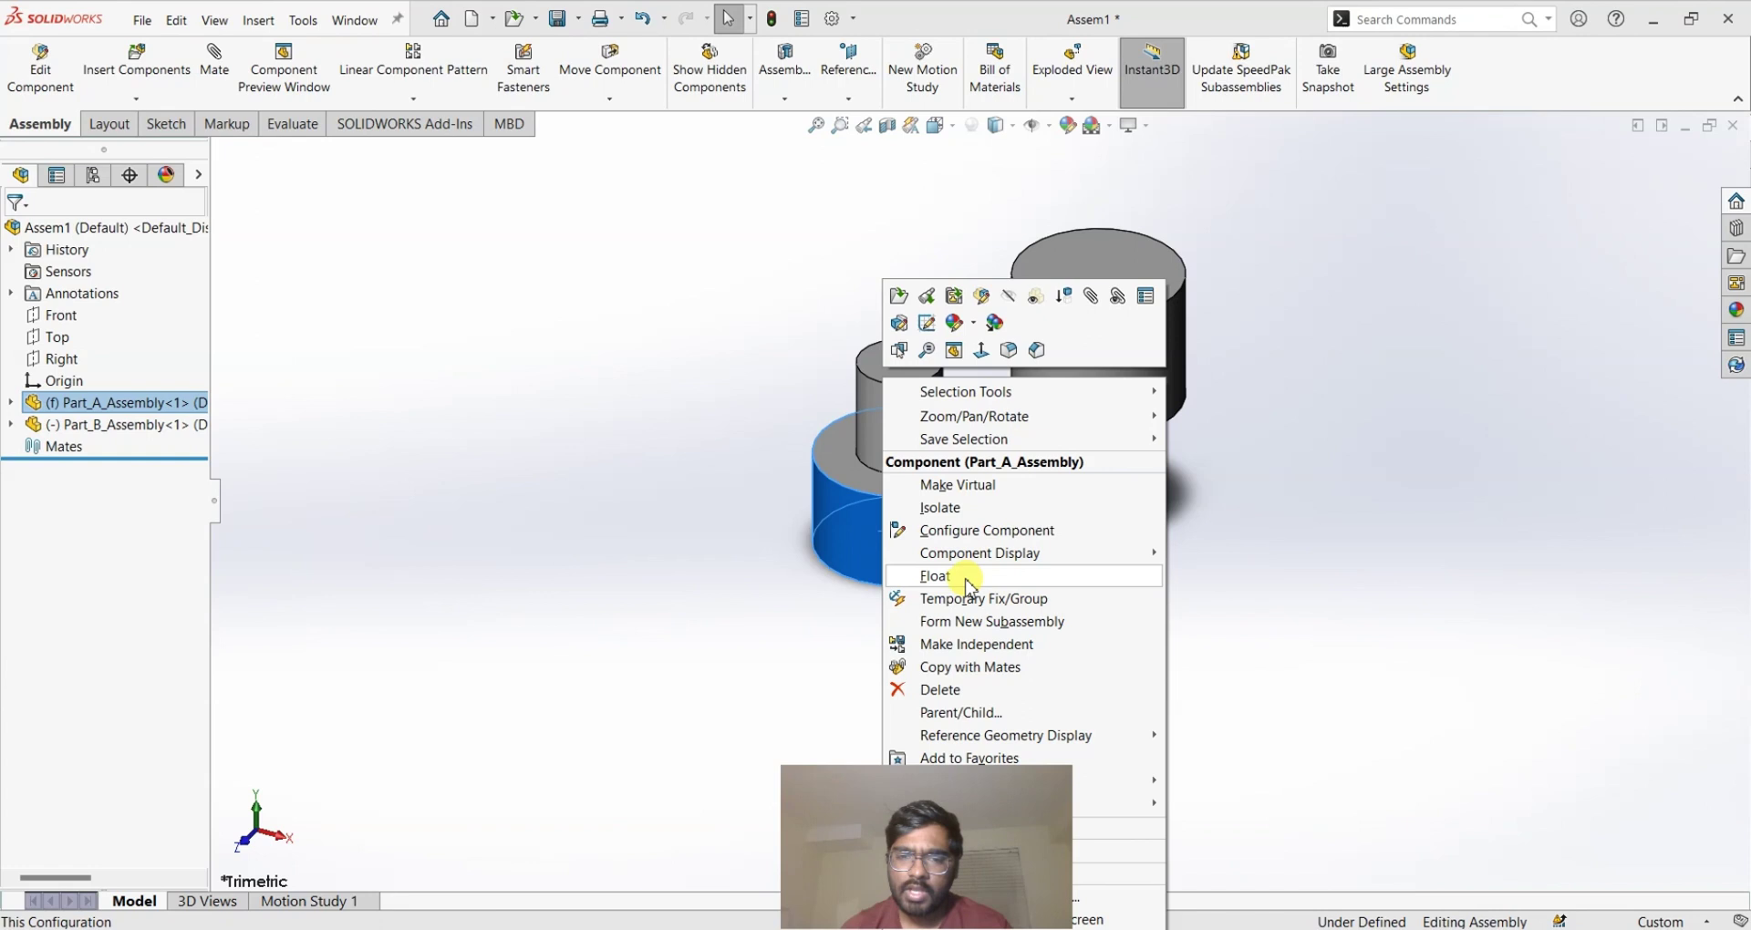
{"action": "left_click", "coordinate": [1375, 629]}
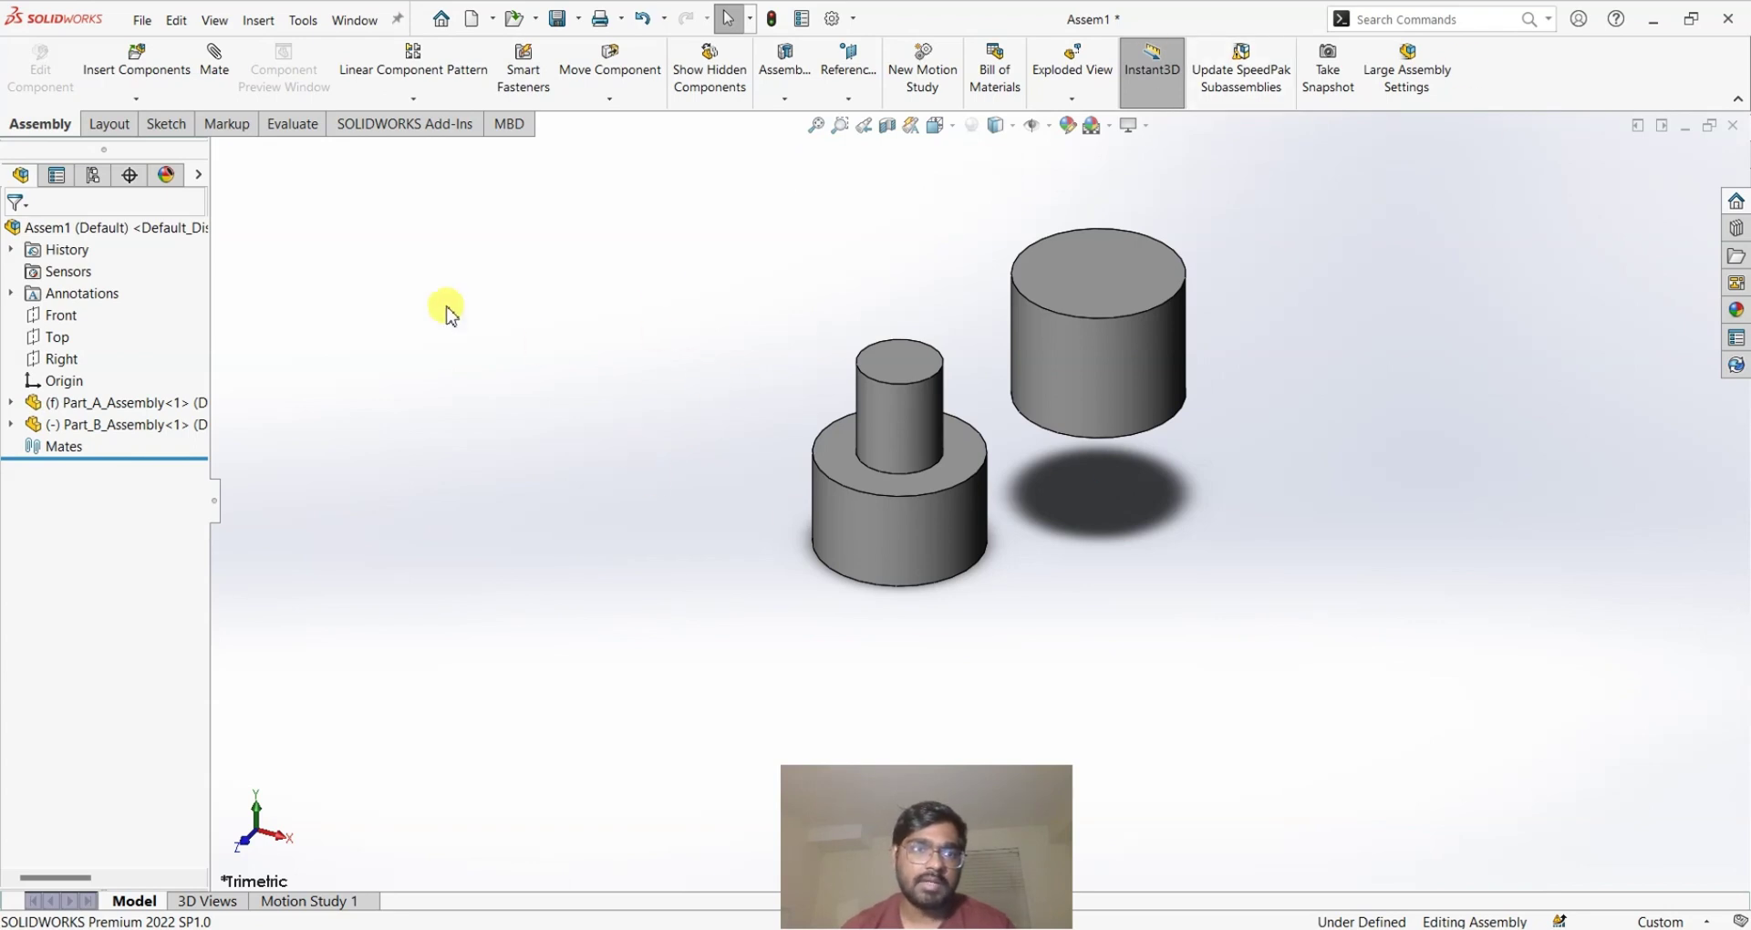
Step: Start a mate between the cylindrical face of Part_A_Assembly's pin and the inner hole face of Part_B_Assembly
{"action": "left_click", "coordinate": [228, 80]}
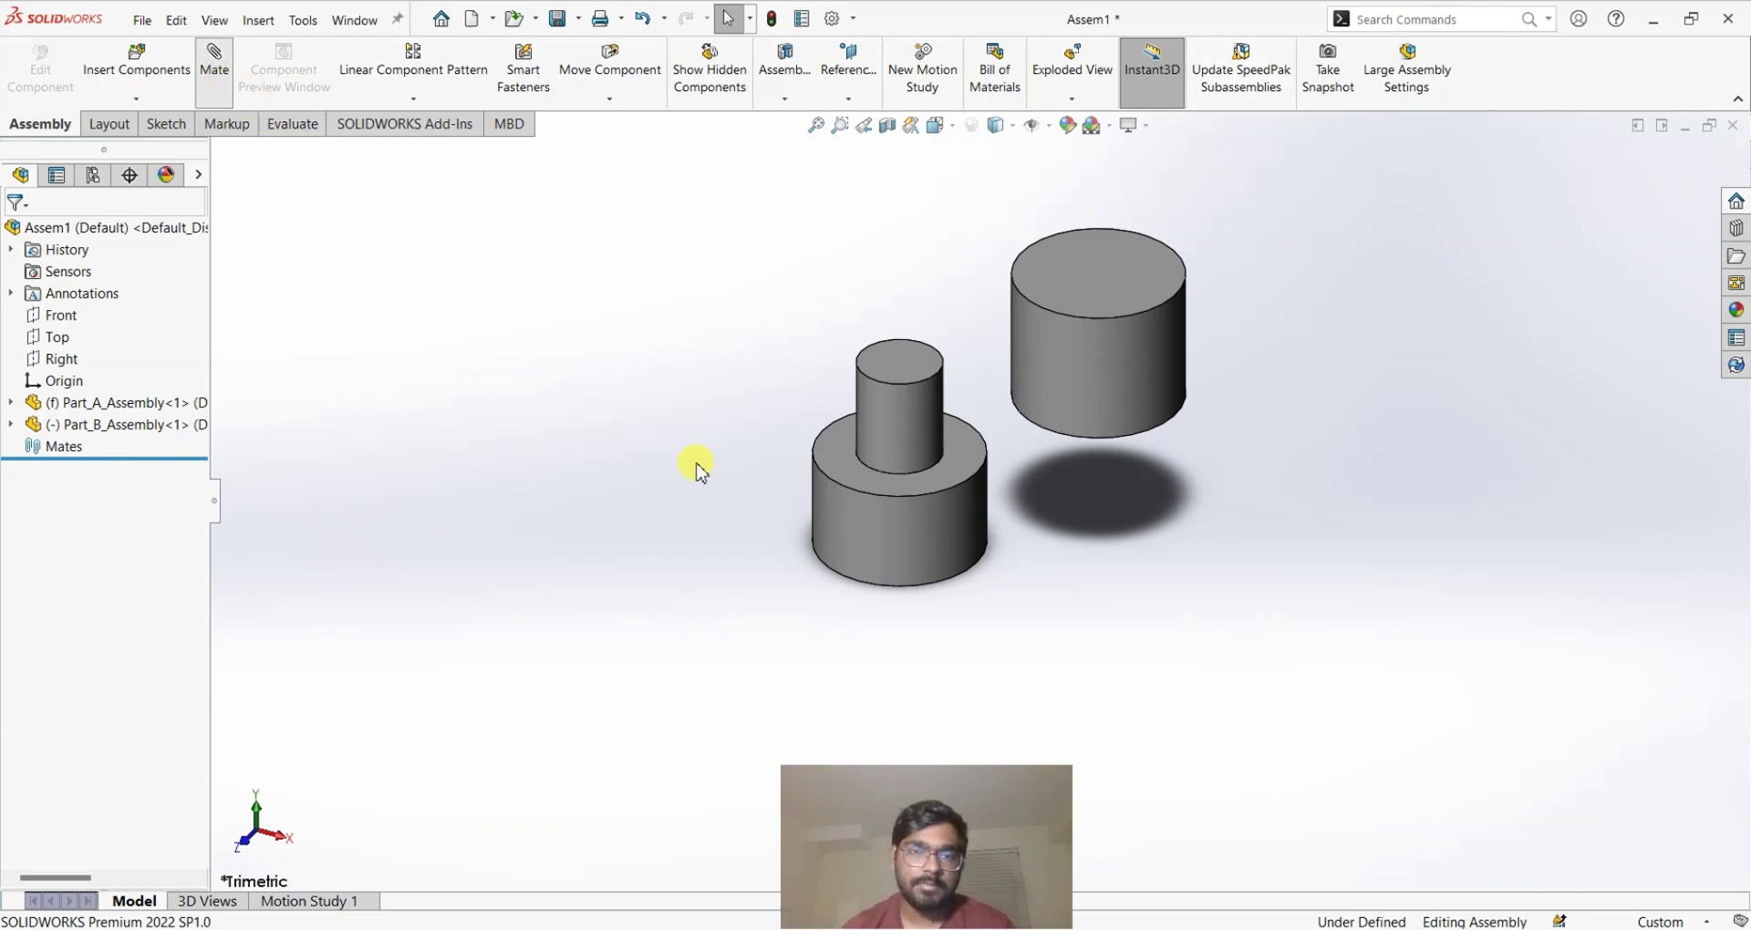
{"action": "scroll", "coordinate": [696, 472], "scroll_direction": "down", "scroll_amount": 1}
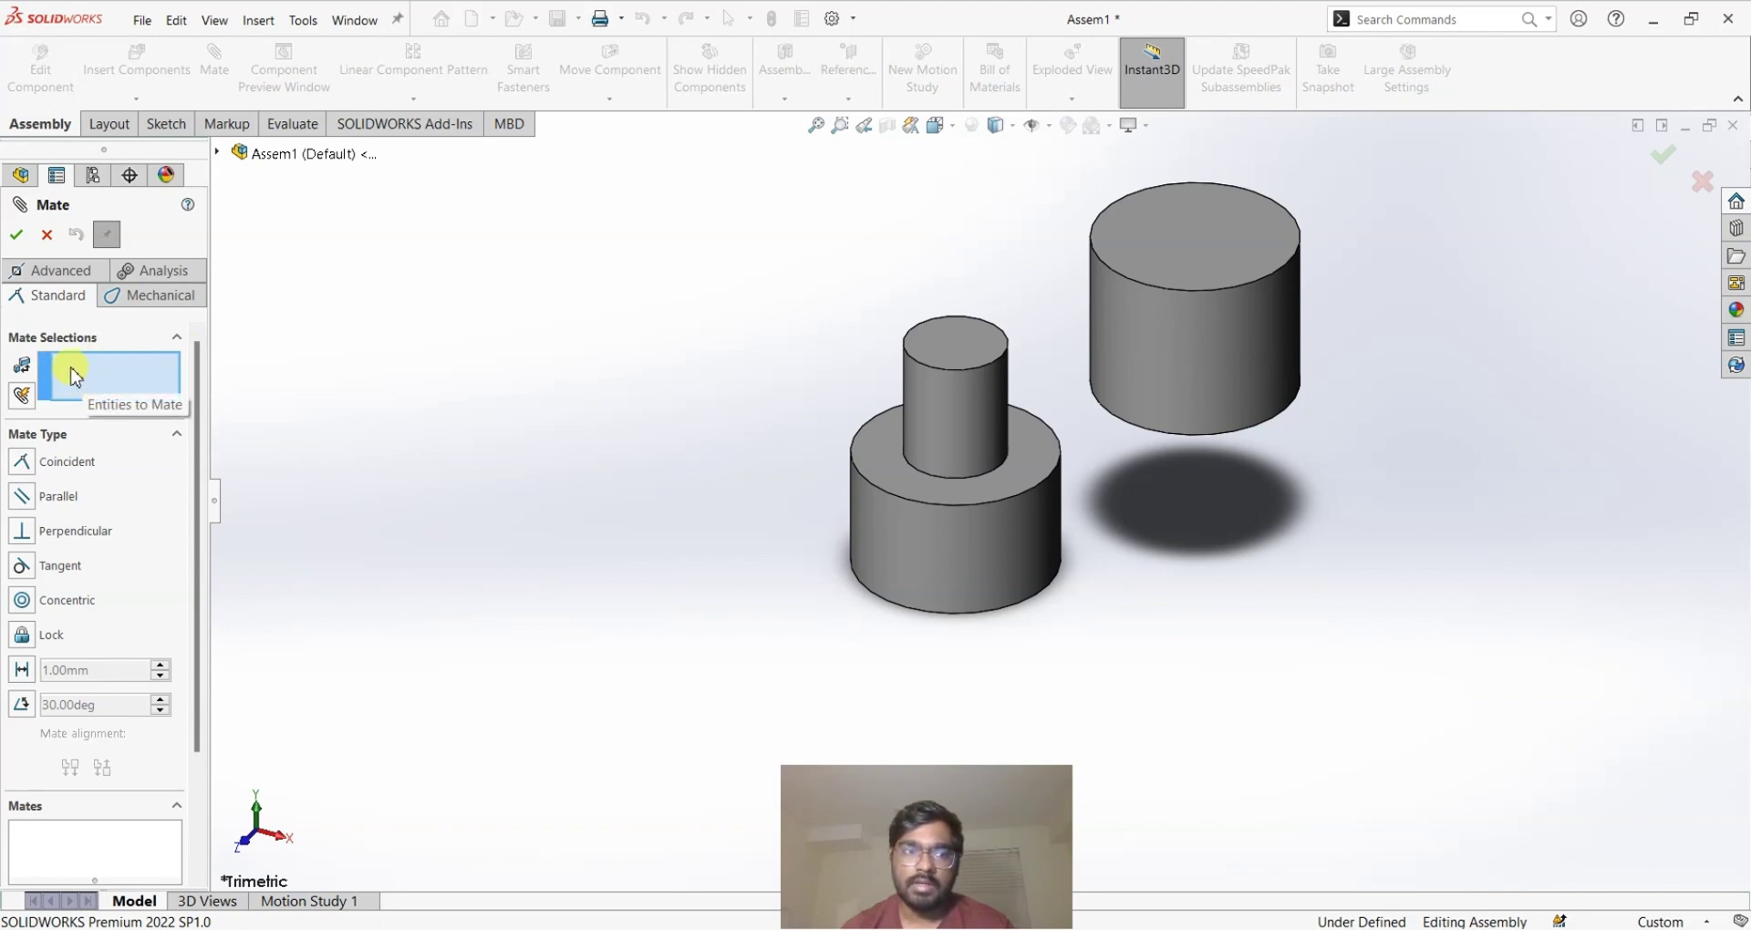
{"action": "scroll", "coordinate": [857, 503], "scroll_direction": "down", "scroll_amount": 2}
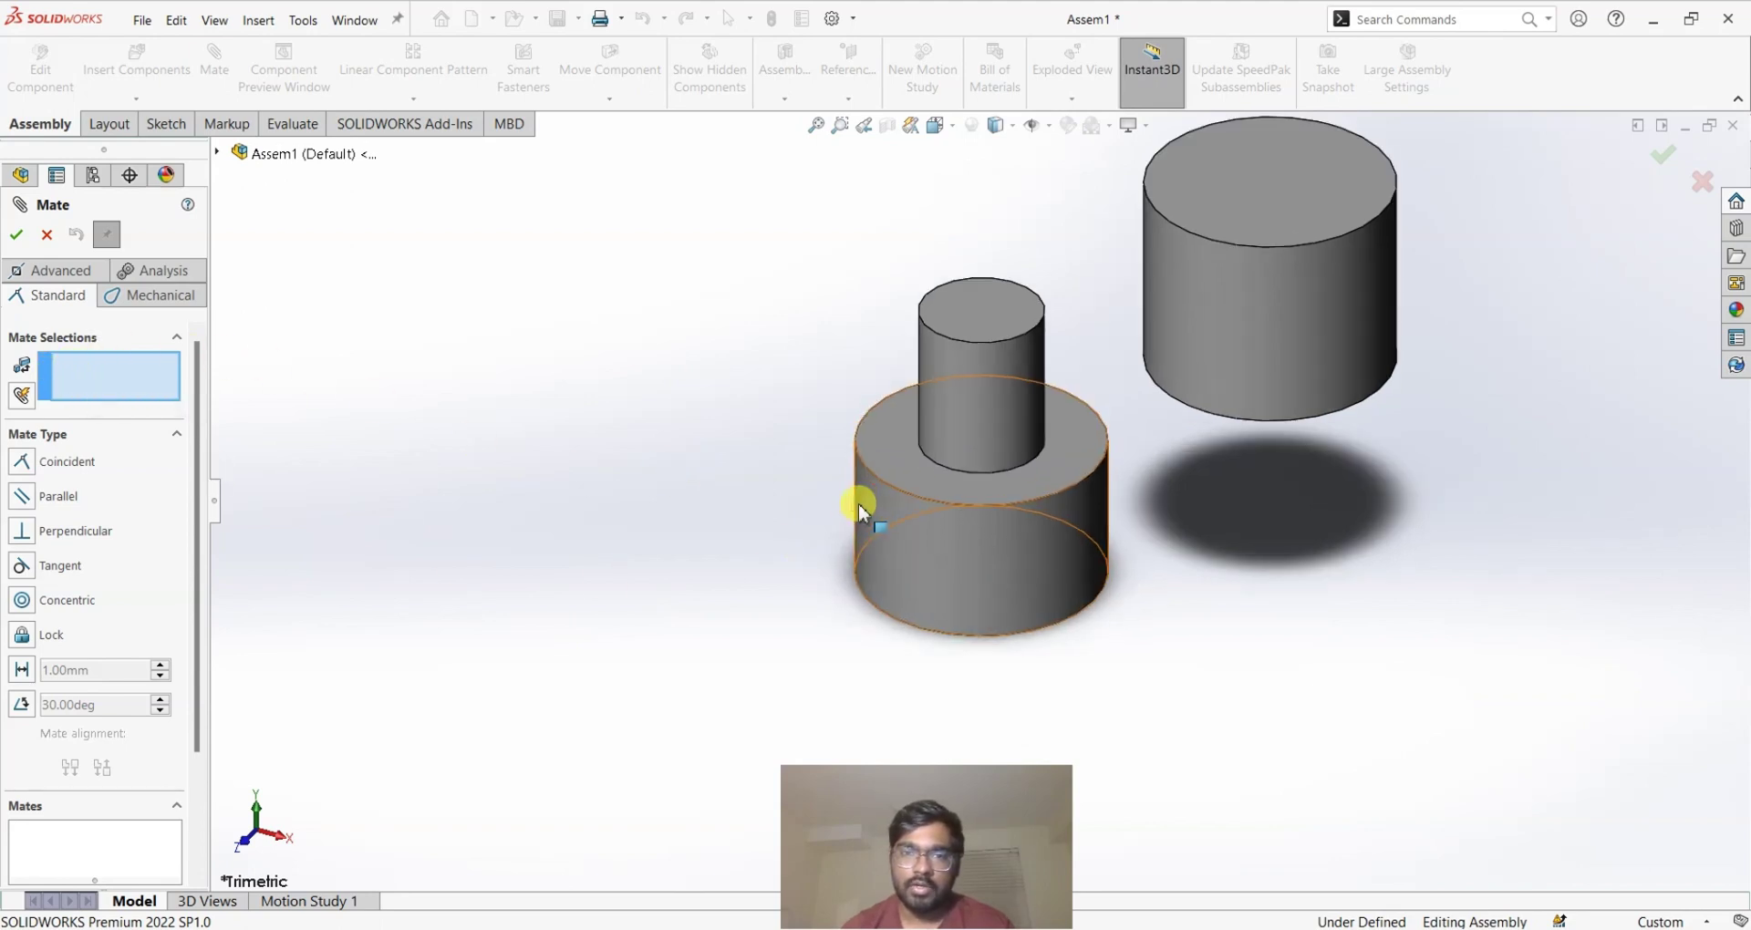
{"action": "left_click", "coordinate": [1012, 365]}
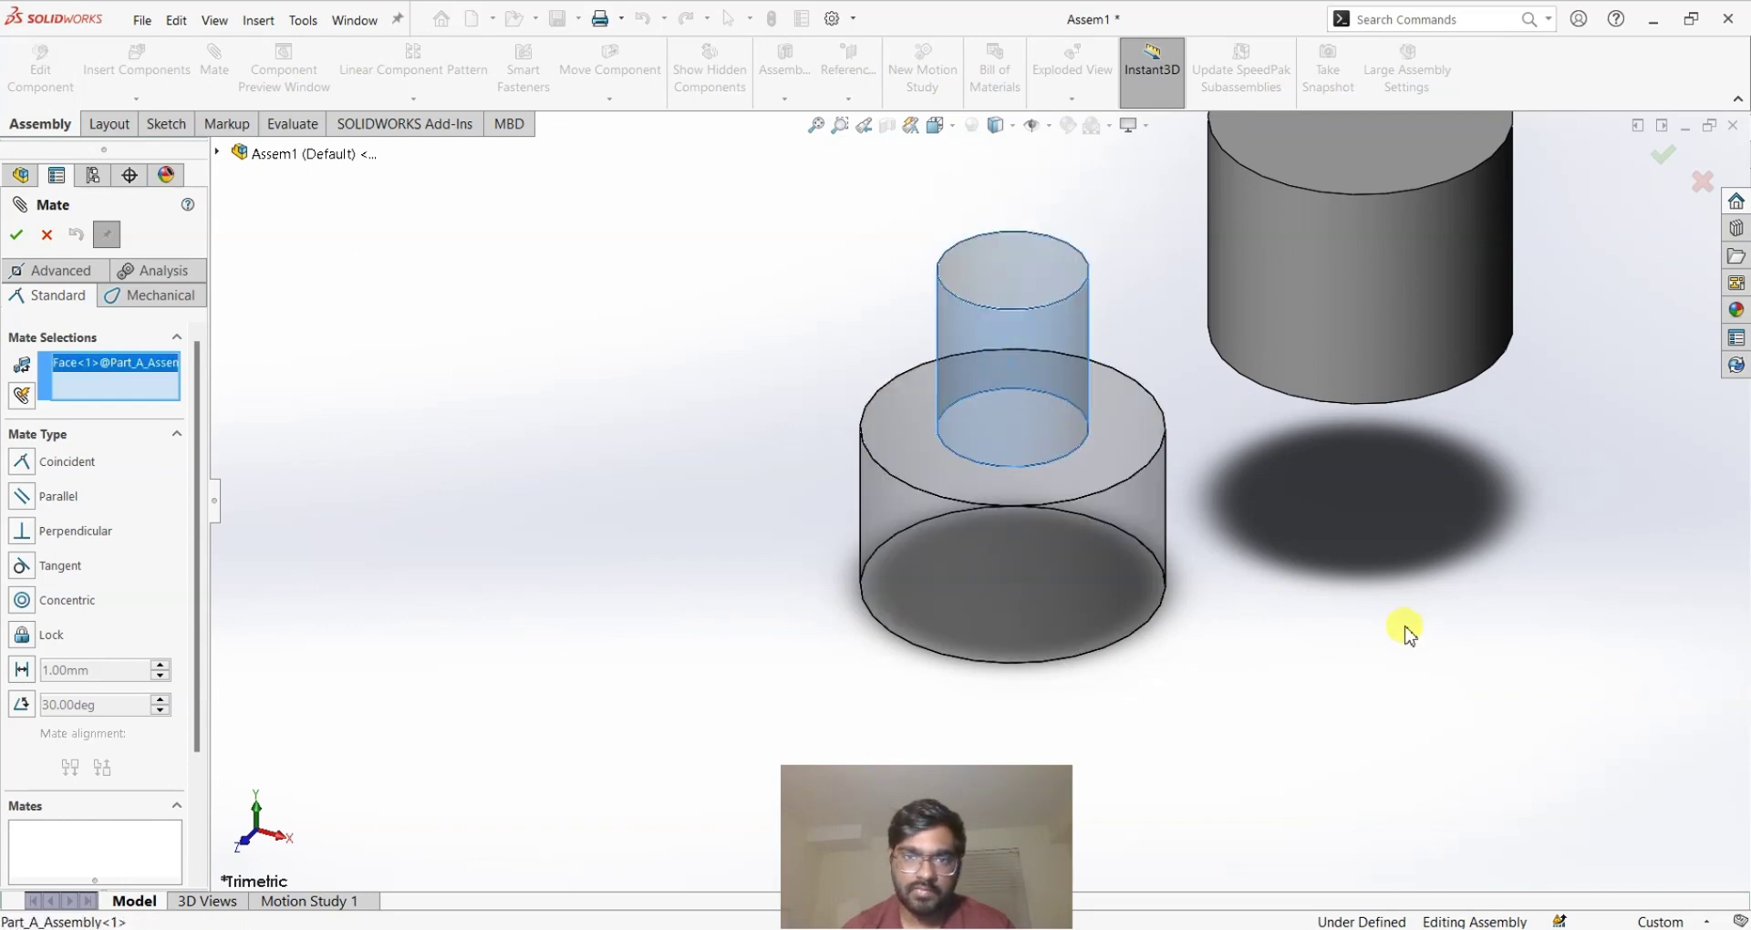
{"action": "scroll", "coordinate": [1368, 639], "scroll_direction": "up", "scroll_amount": 2}
{"action": "middle_click_drag", "start_coordinate": [1327, 579], "coordinate": [1270, 375]}
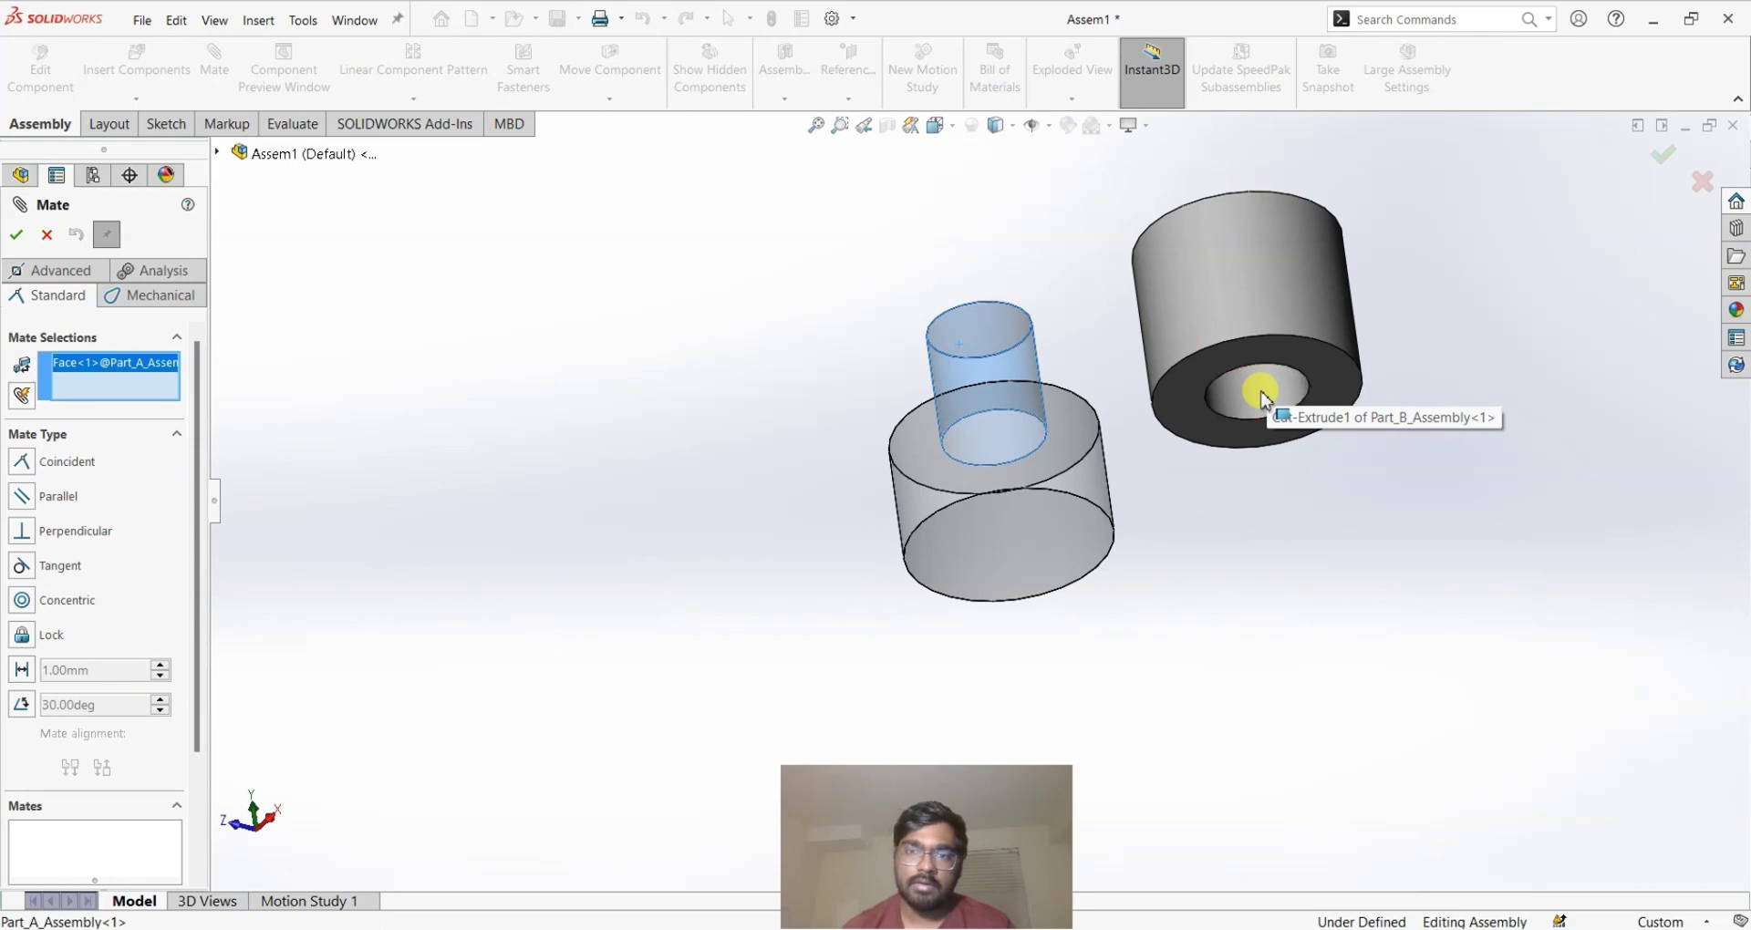
{"action": "left_click", "coordinate": [1261, 408]}
{"action": "middle_click_drag", "start_coordinate": [1328, 429], "coordinate": [1295, 605]}
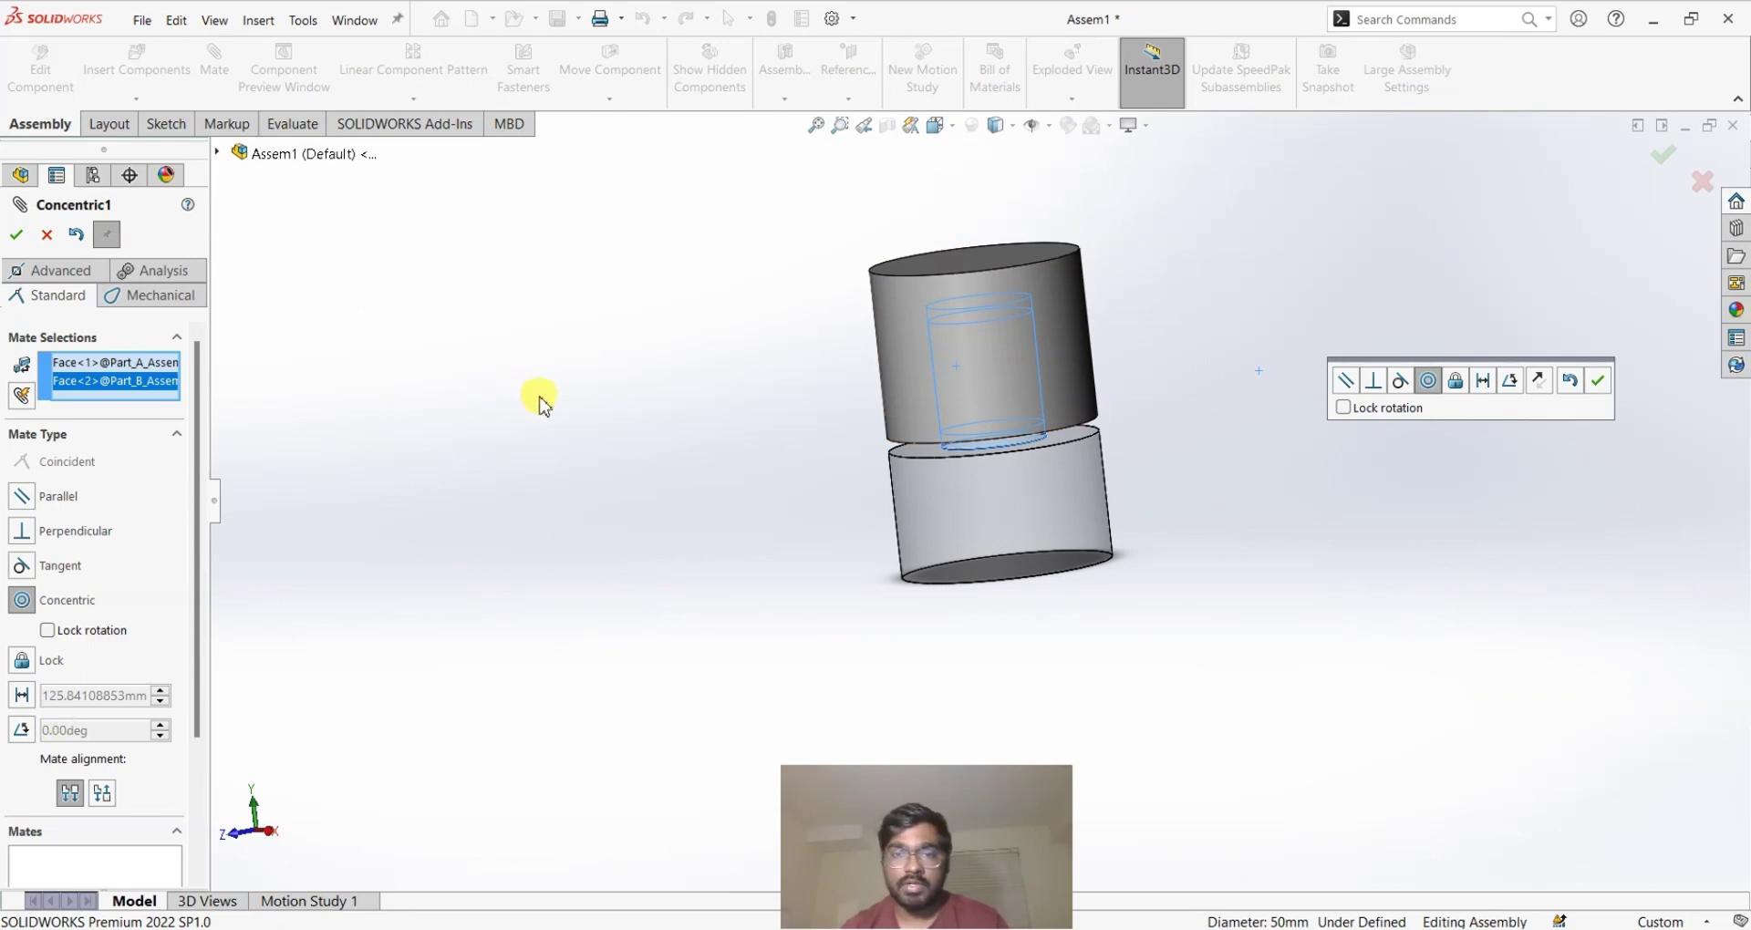
{"action": "middle_click_drag", "start_coordinate": [542, 406], "coordinate": [621, 401]}
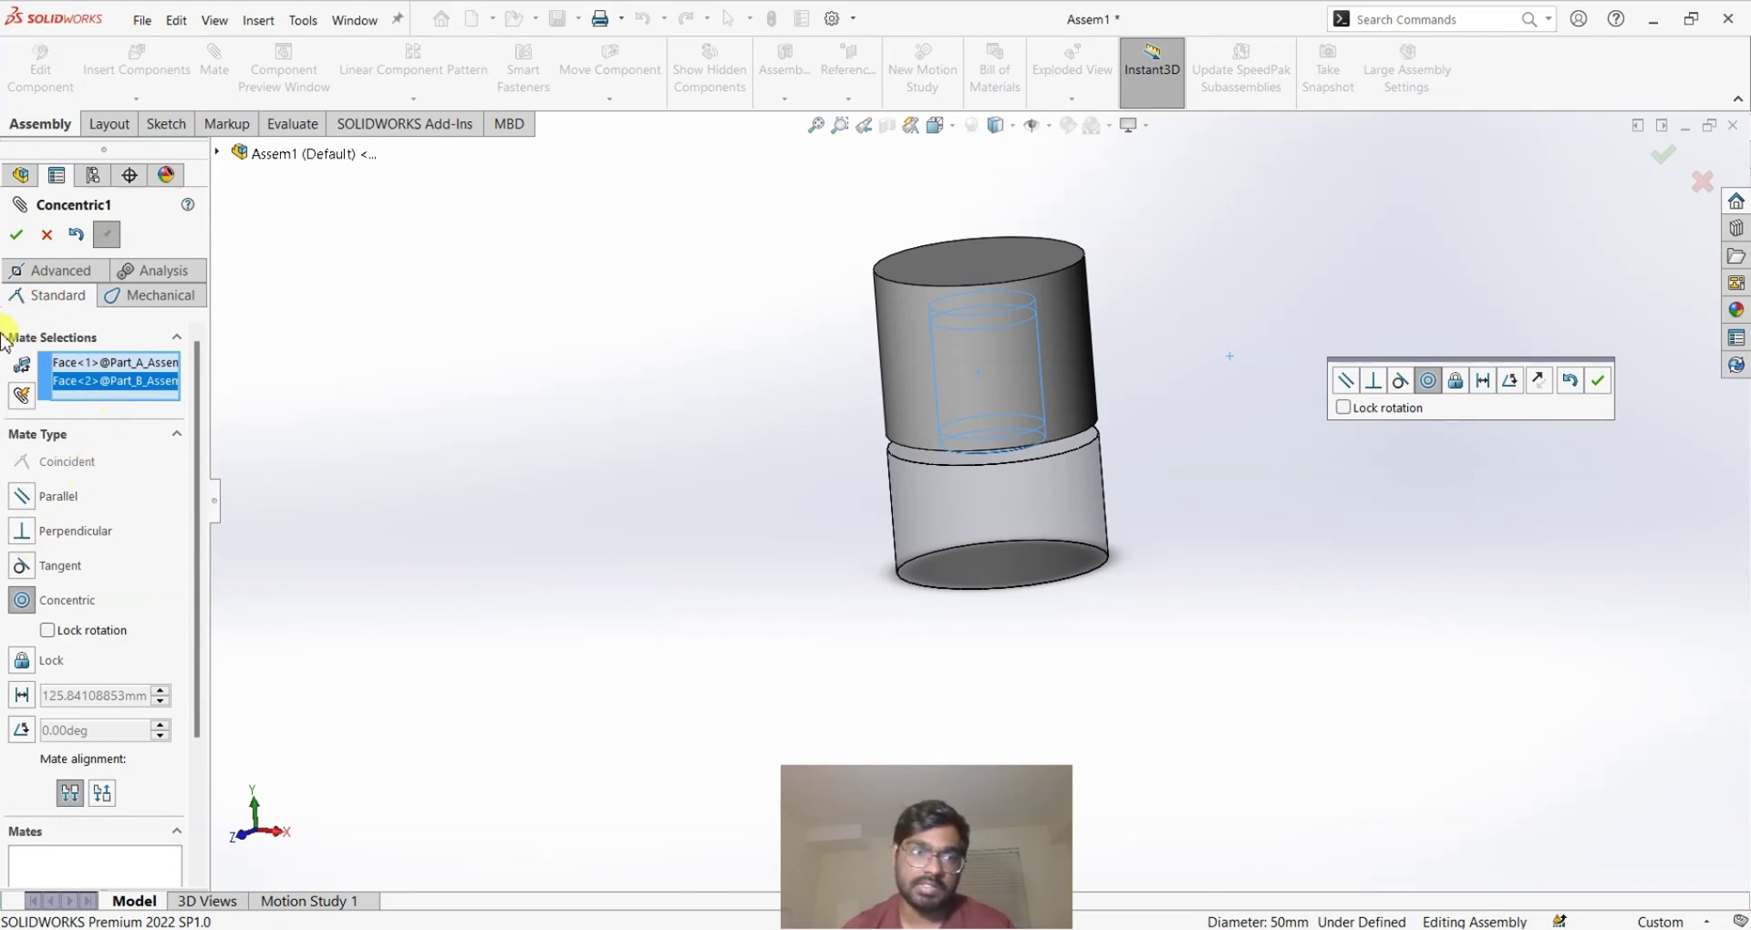
Step: Preview the Parallel, Perpendicular and Tangent mate types on the selected faces, including the flipped alignment for Tangent
{"action": "left_click", "coordinate": [21, 498]}
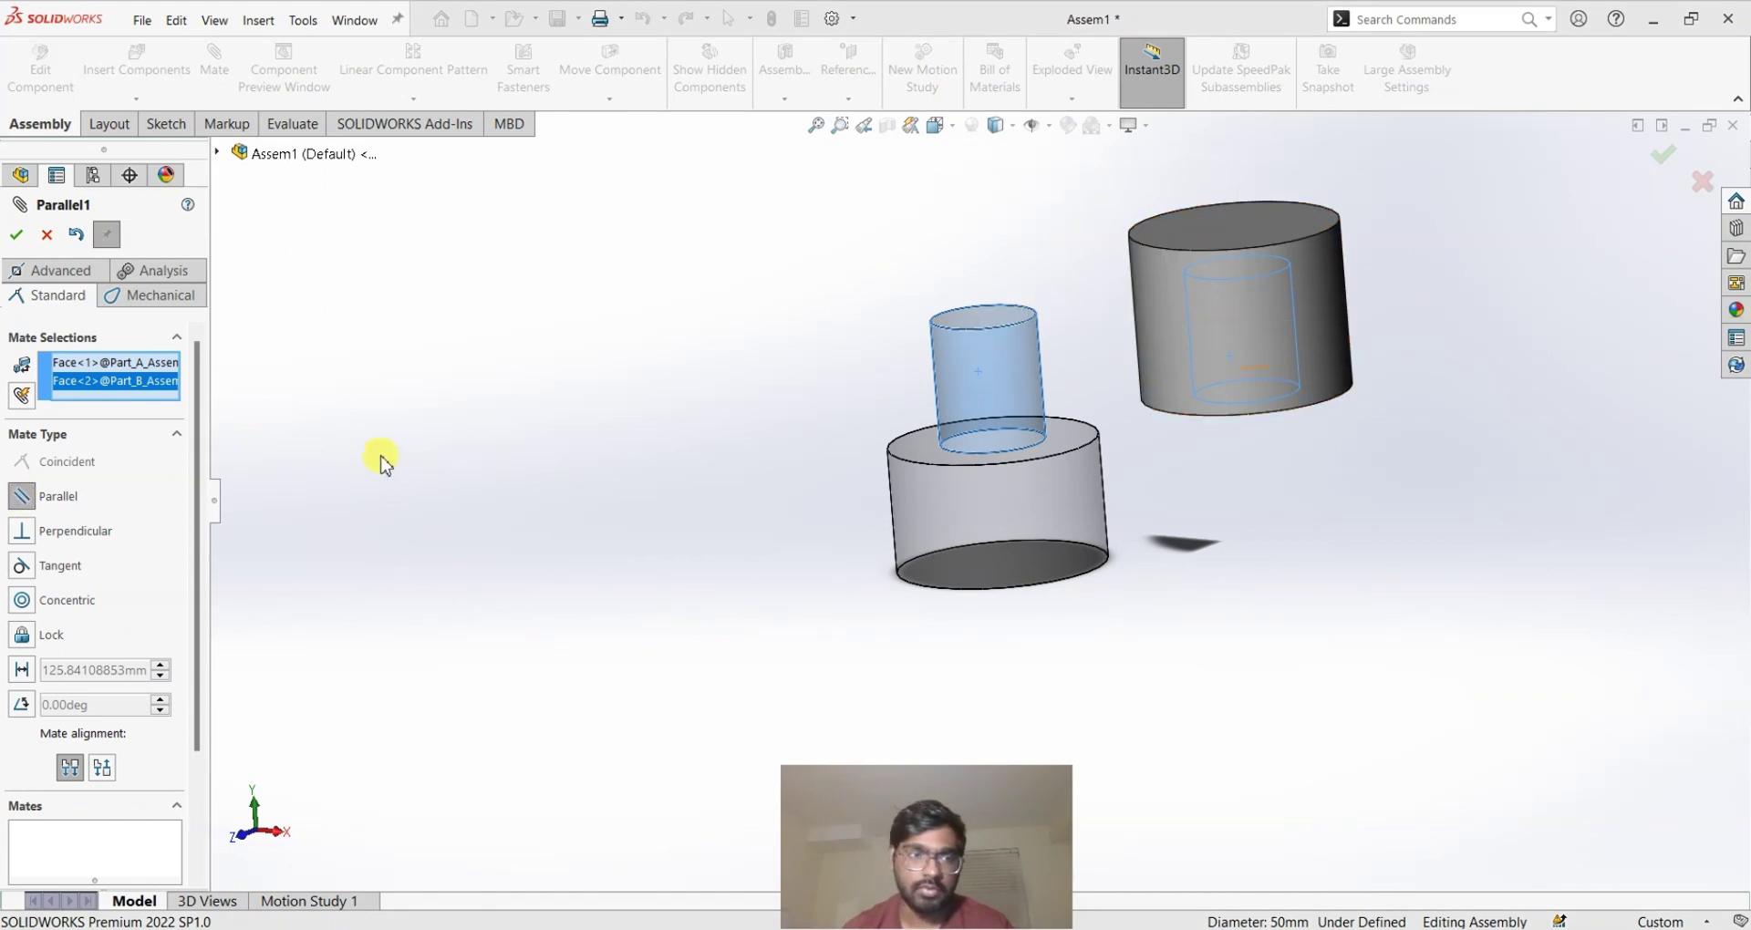
{"action": "left_click", "coordinate": [21, 531]}
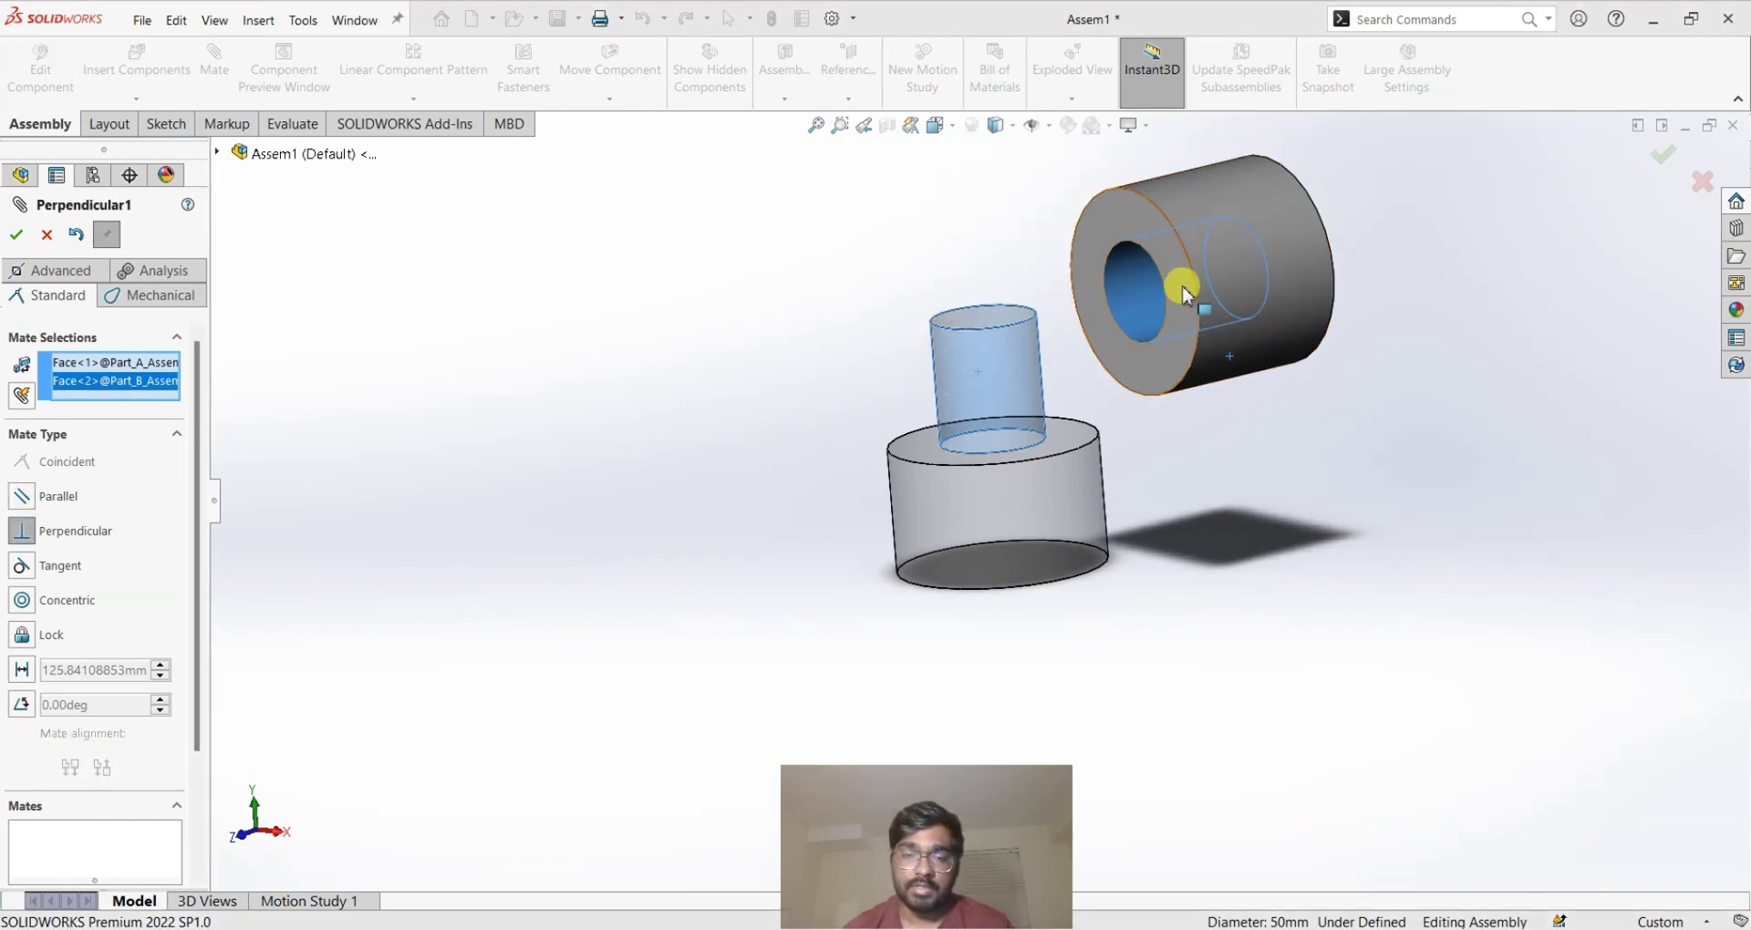
{"action": "left_click", "coordinate": [21, 566]}
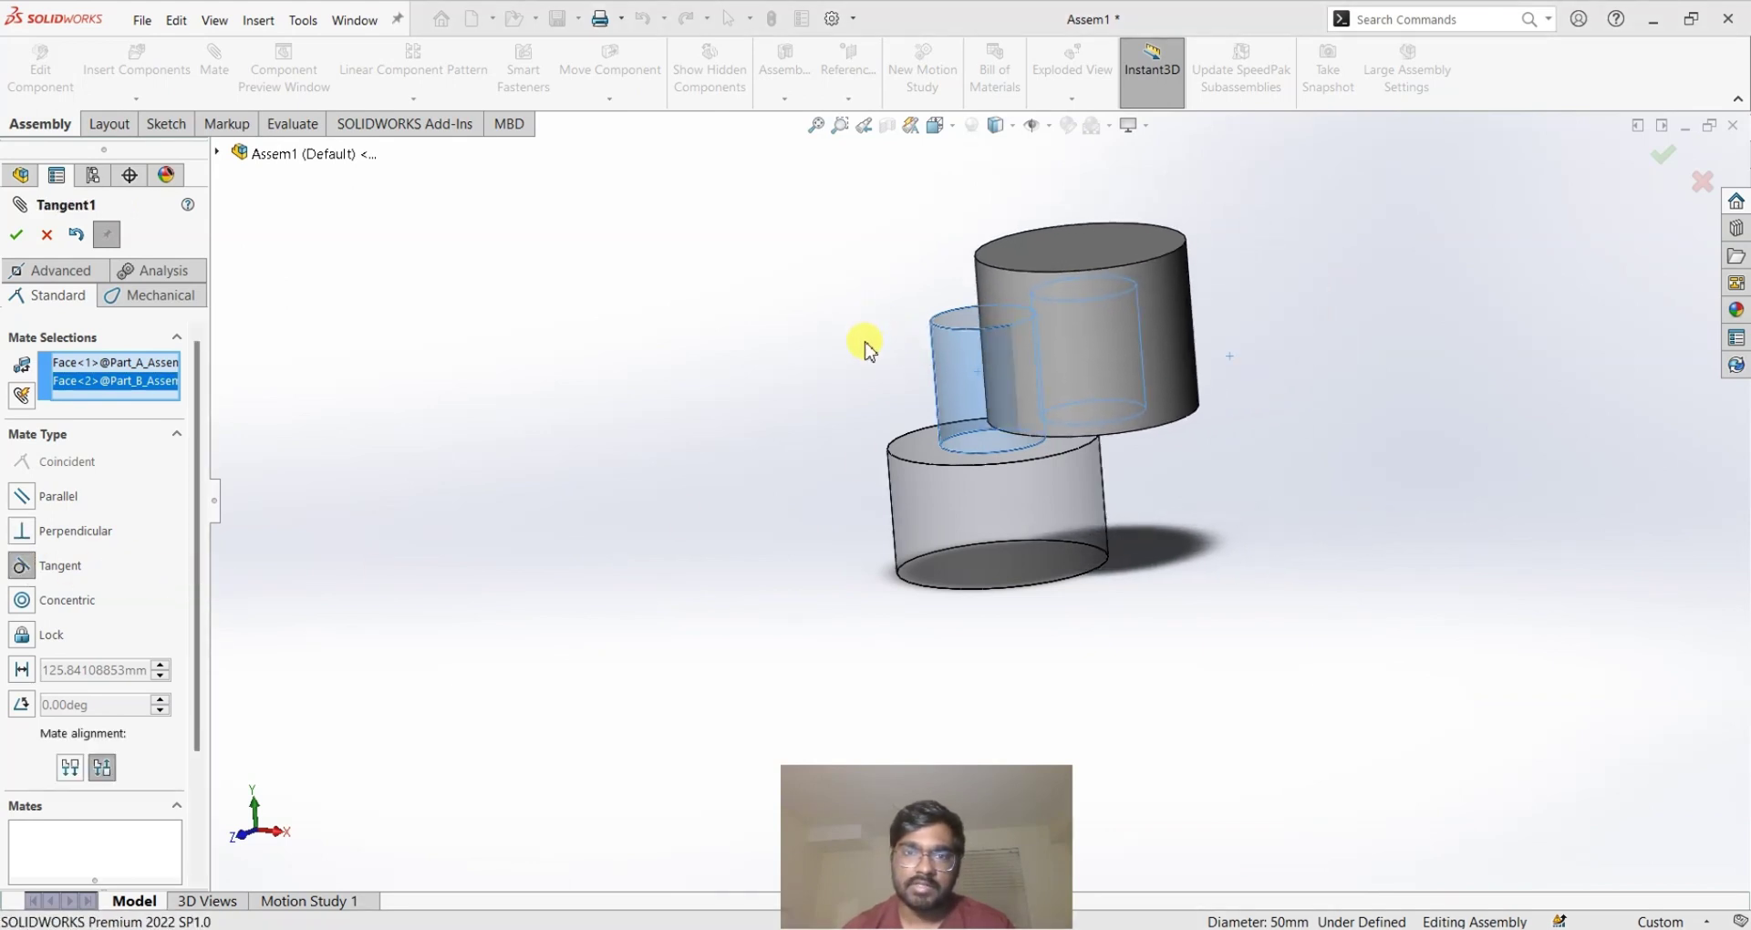
{"action": "middle_click_drag", "start_coordinate": [864, 350], "coordinate": [851, 450]}
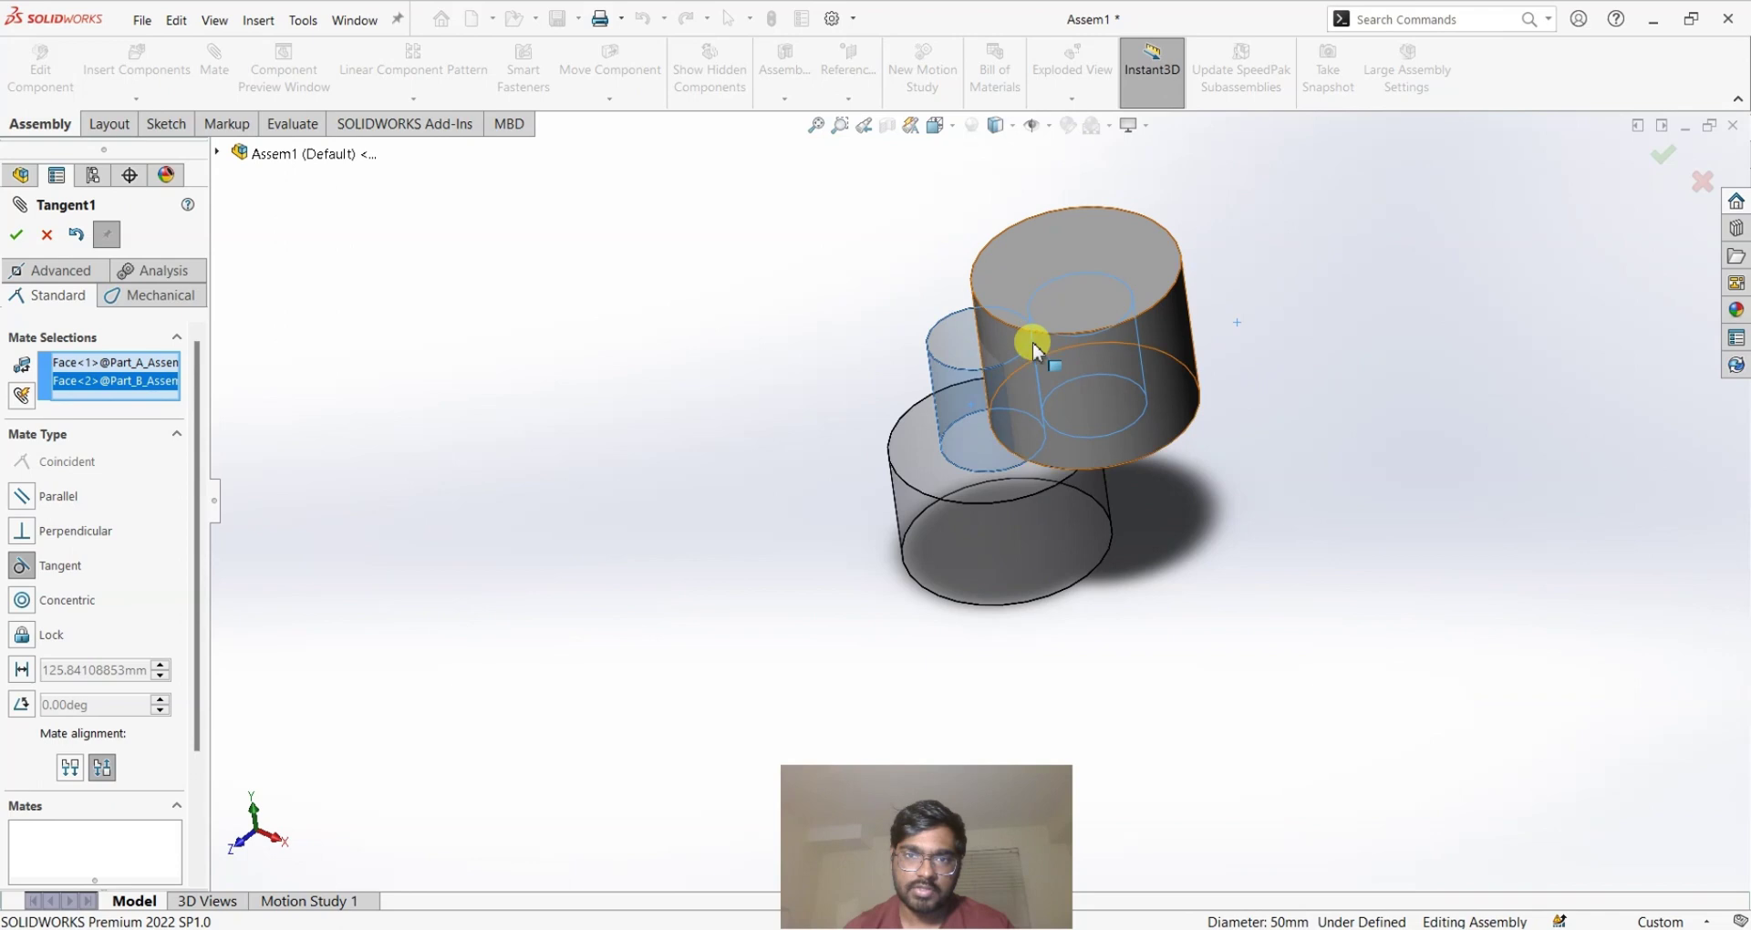
{"action": "middle_click_drag", "start_coordinate": [739, 447], "coordinate": [749, 401]}
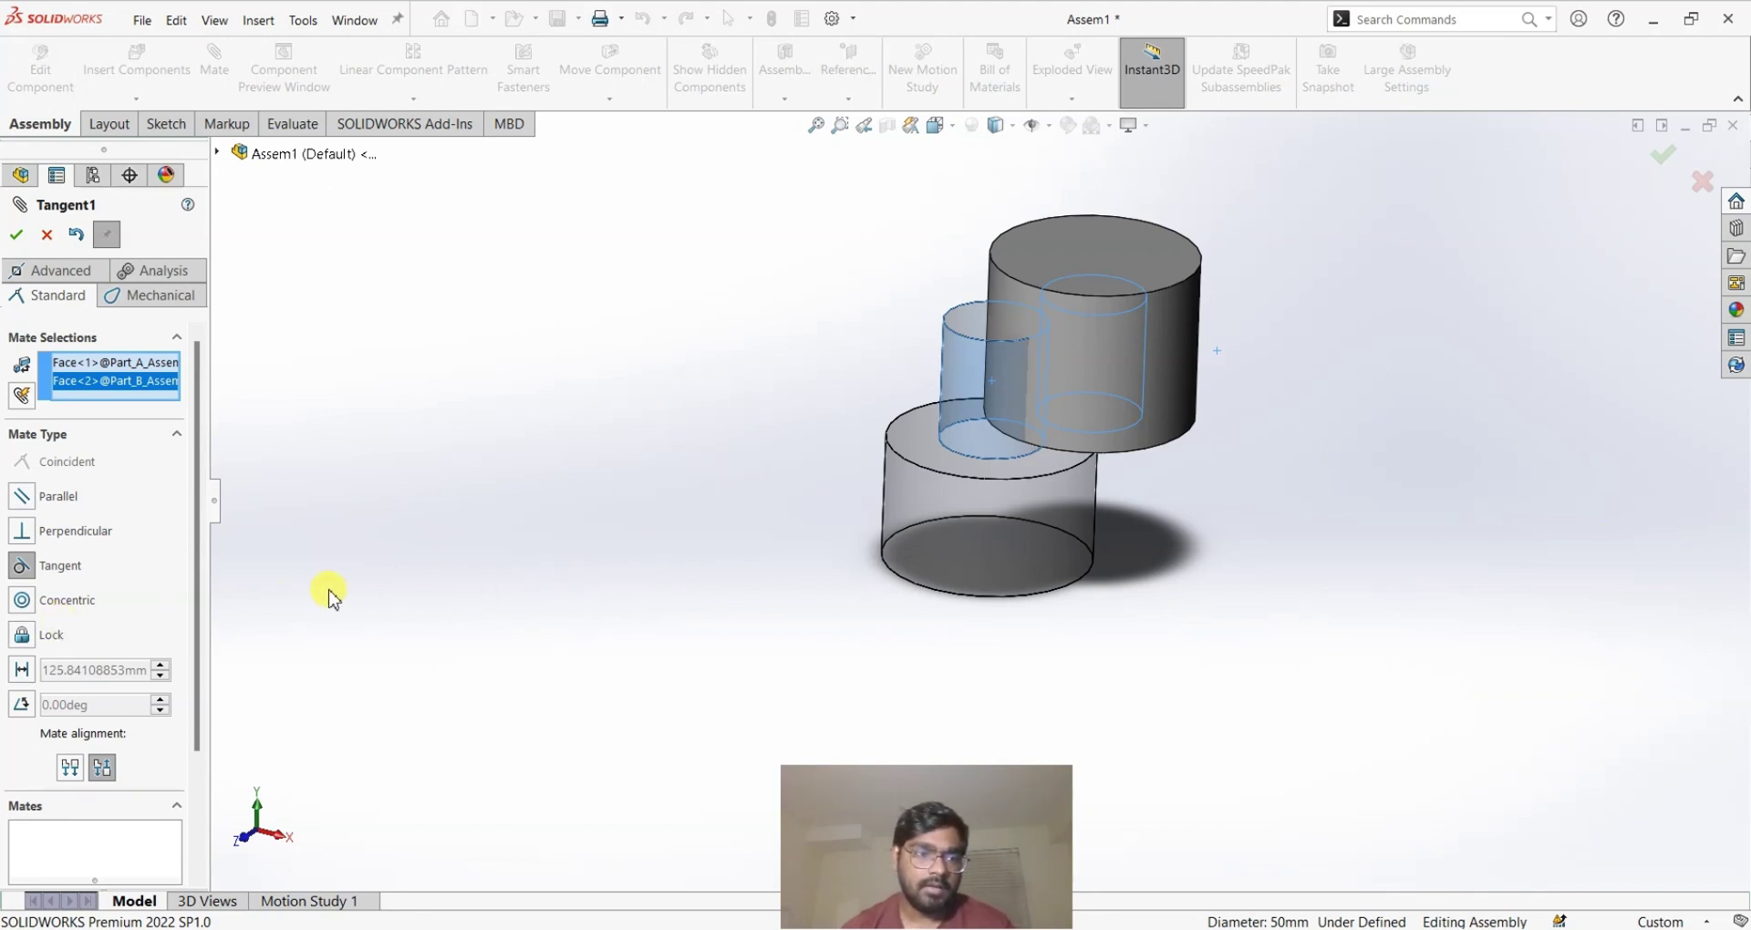
{"action": "left_click", "coordinate": [70, 768]}
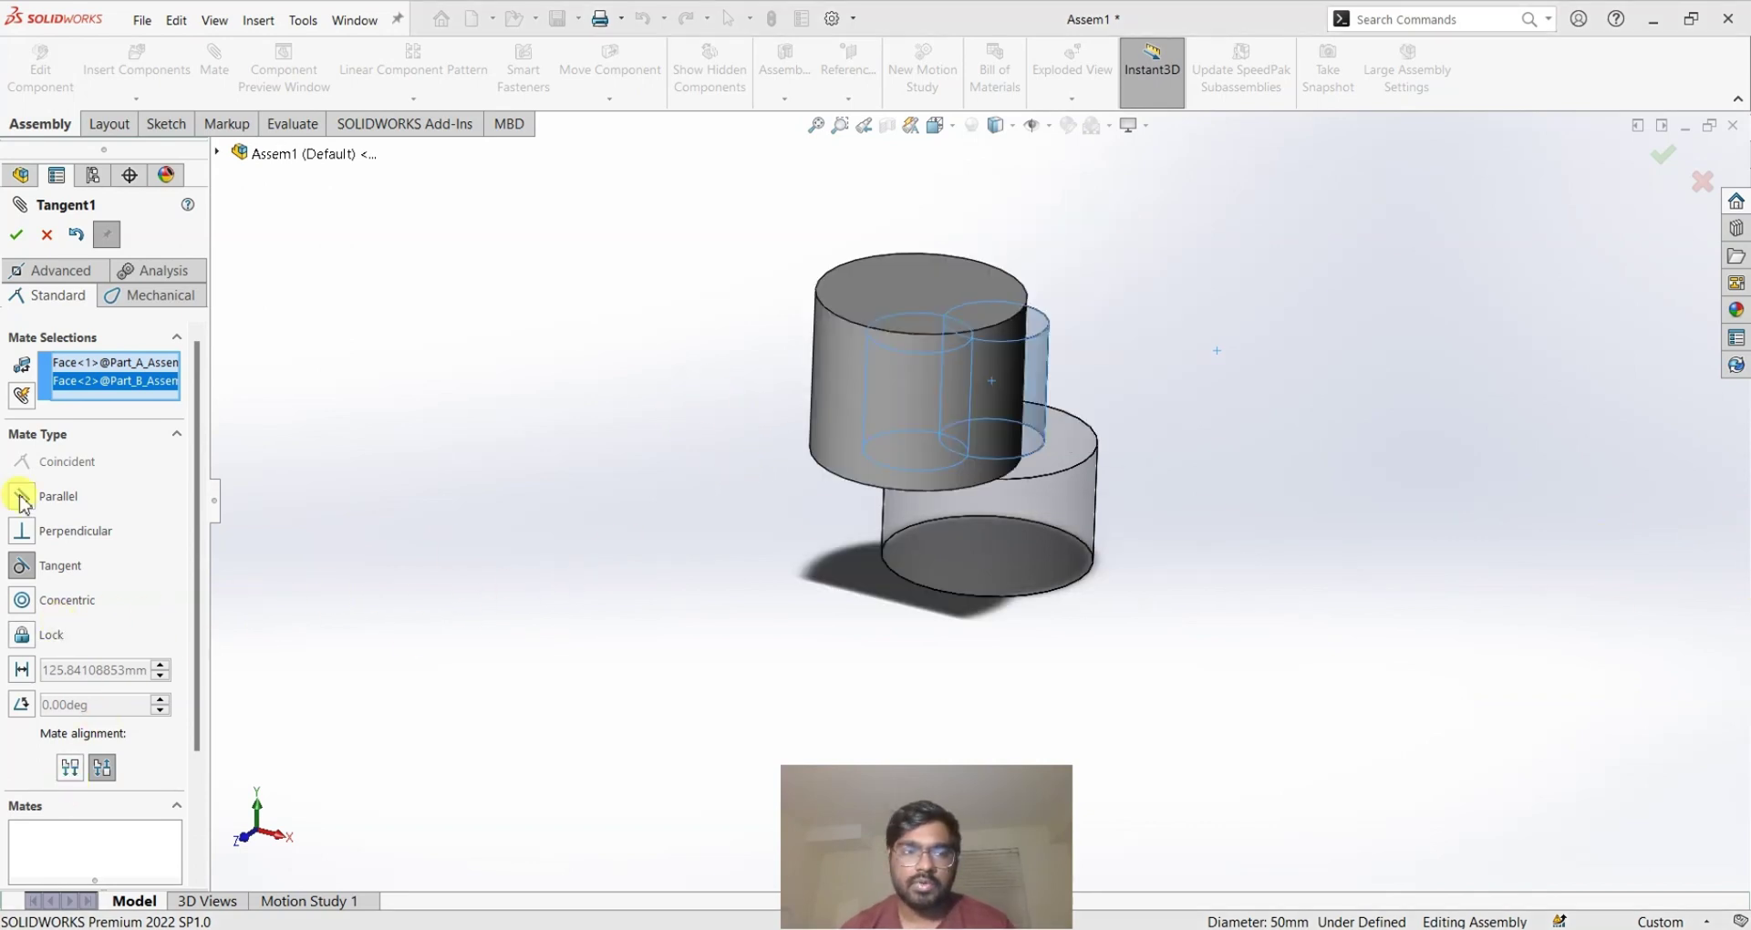
Step: Set the mate between pin and hole to Concentric, compare the anti-aligned option, and accept it with aligned orientation
{"action": "left_click", "coordinate": [22, 602]}
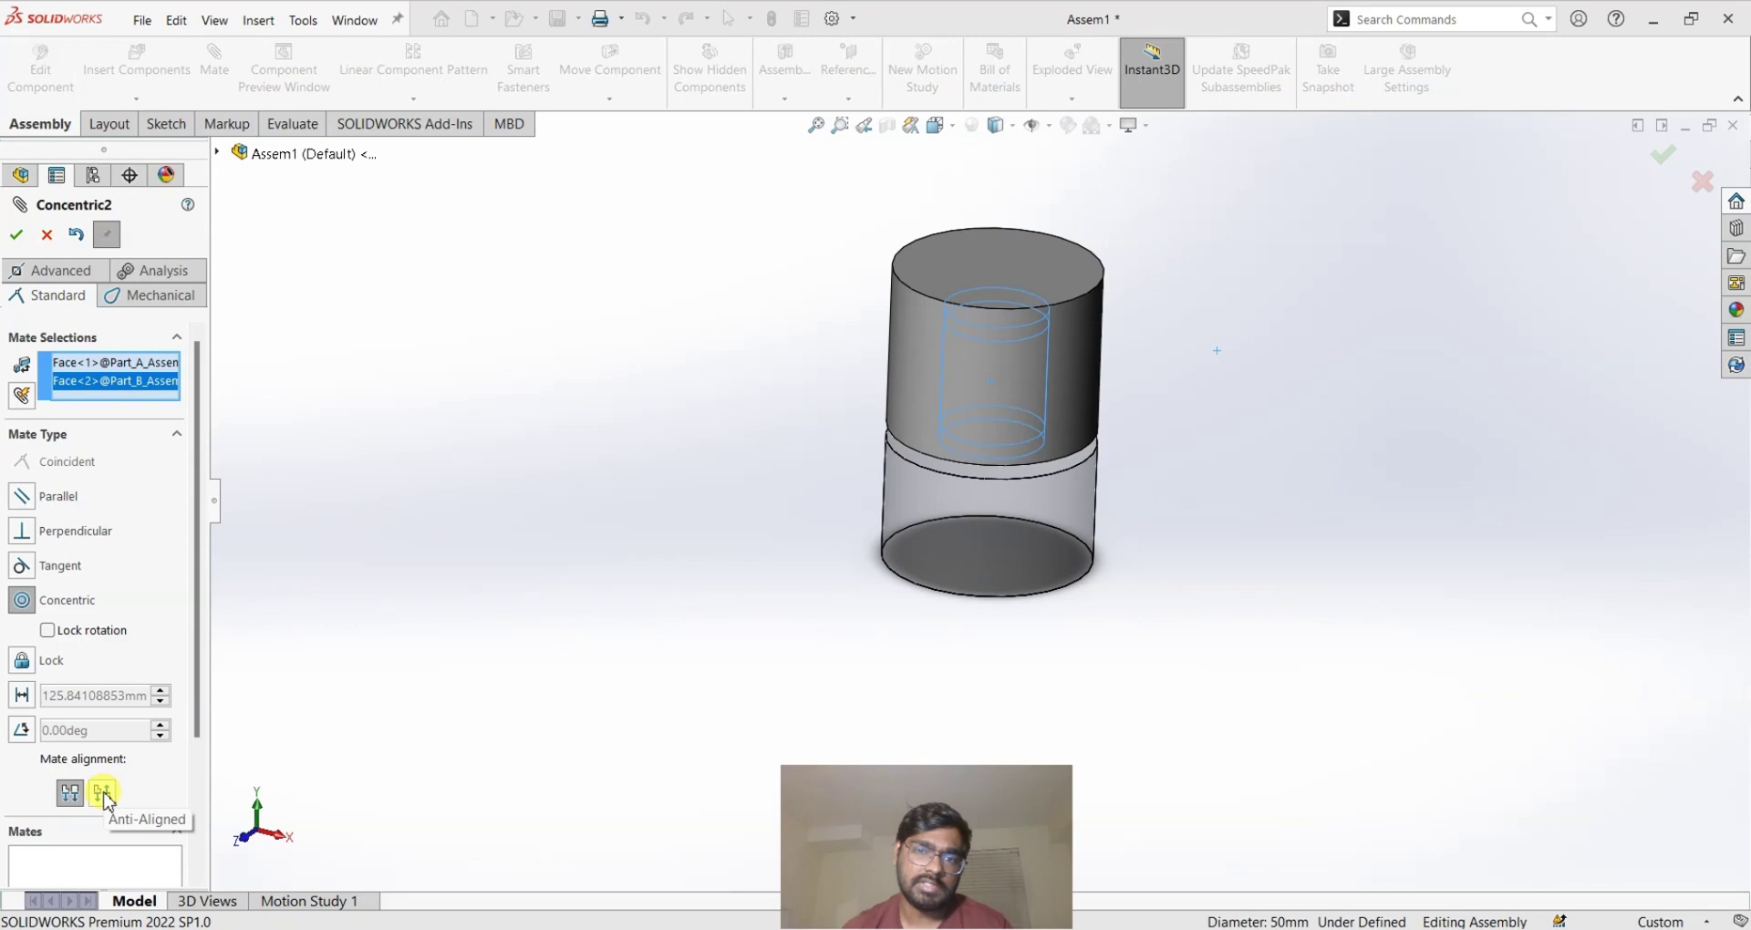
{"action": "left_click", "coordinate": [103, 793]}
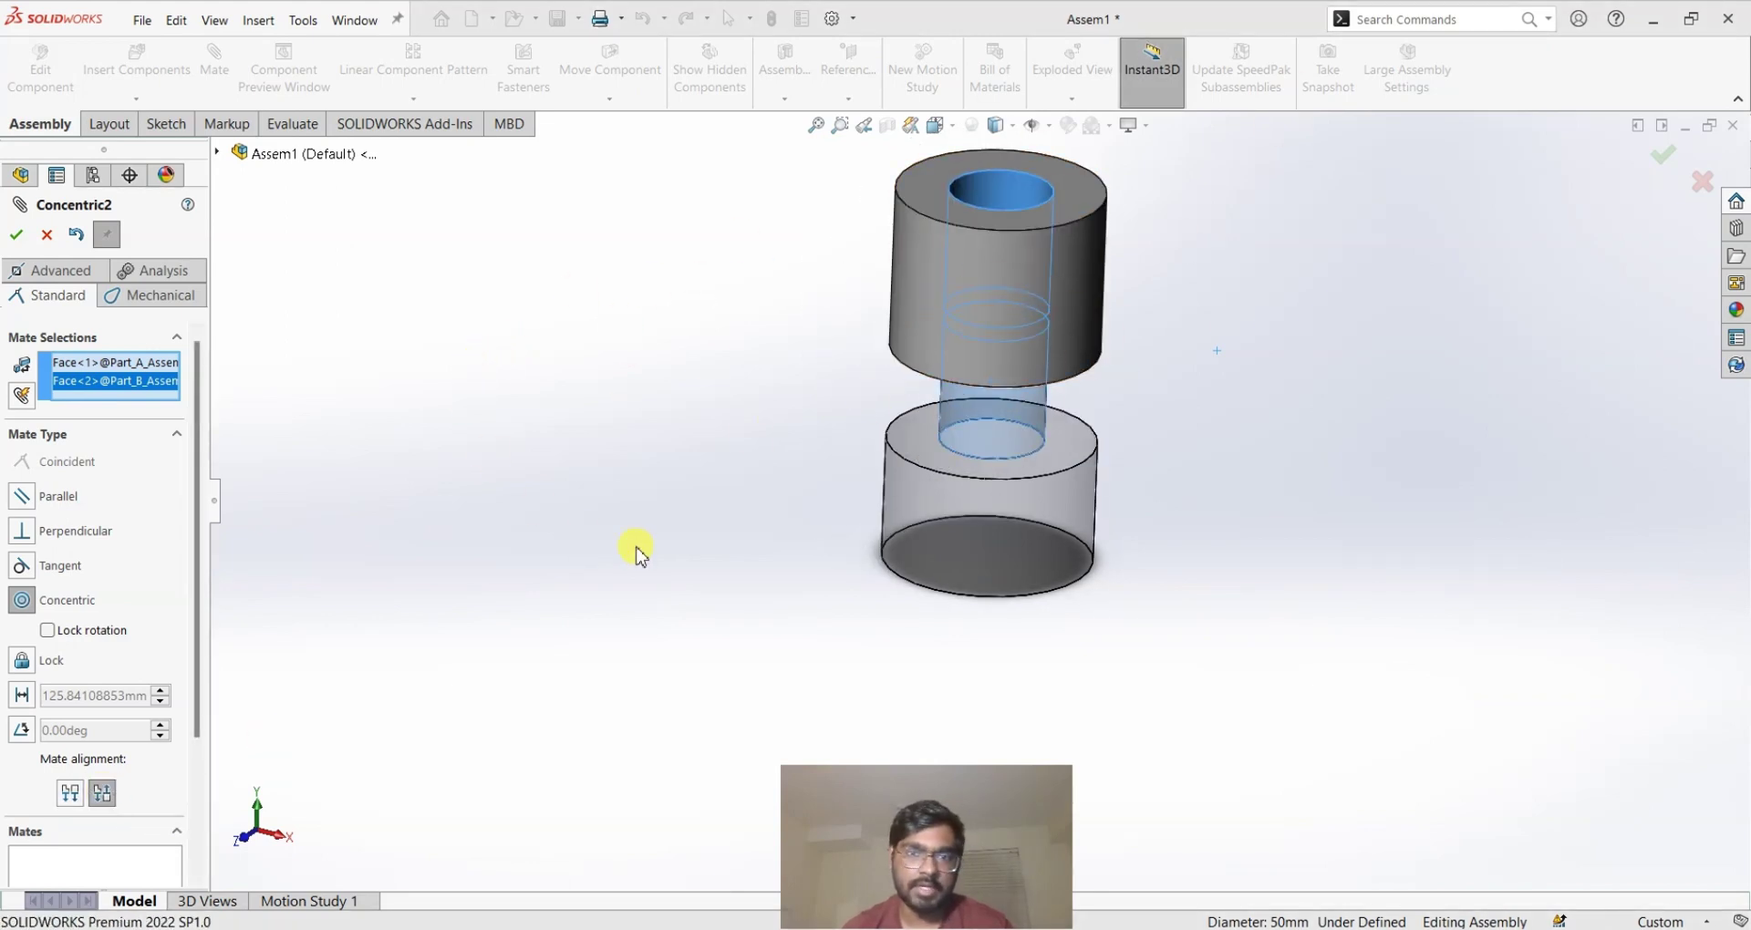
{"action": "scroll", "coordinate": [698, 546], "scroll_direction": "up", "scroll_amount": 2}
{"action": "scroll", "coordinate": [697, 545], "scroll_direction": "down", "scroll_amount": 2}
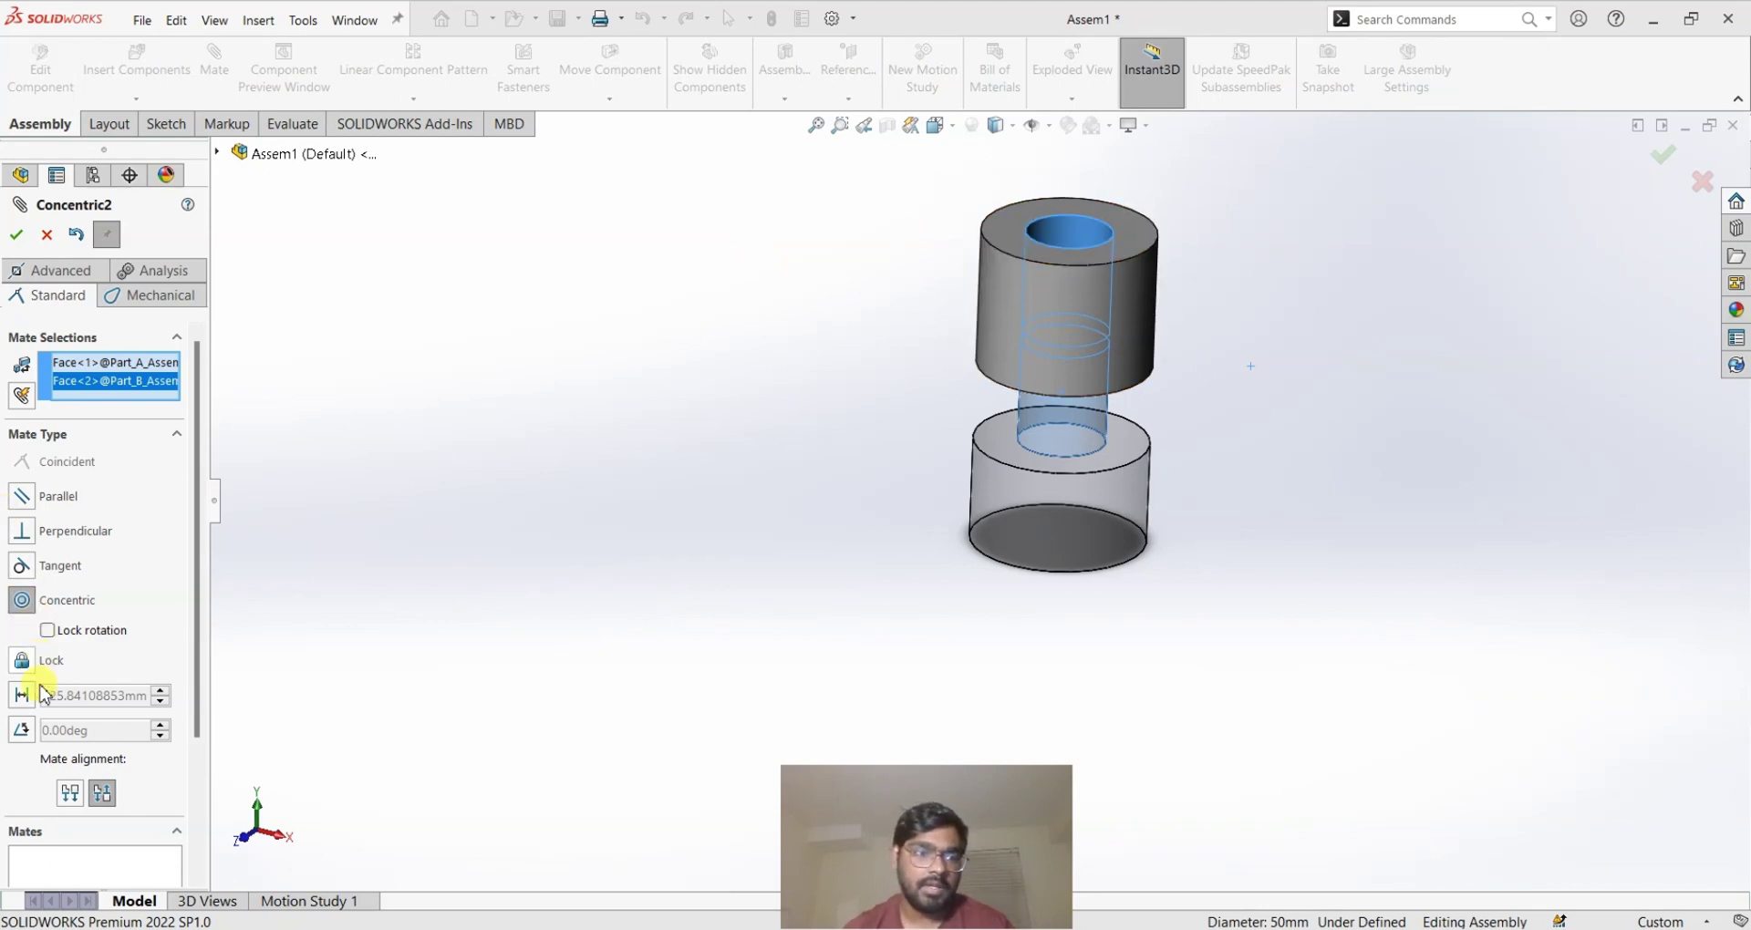
{"action": "left_click", "coordinate": [71, 793]}
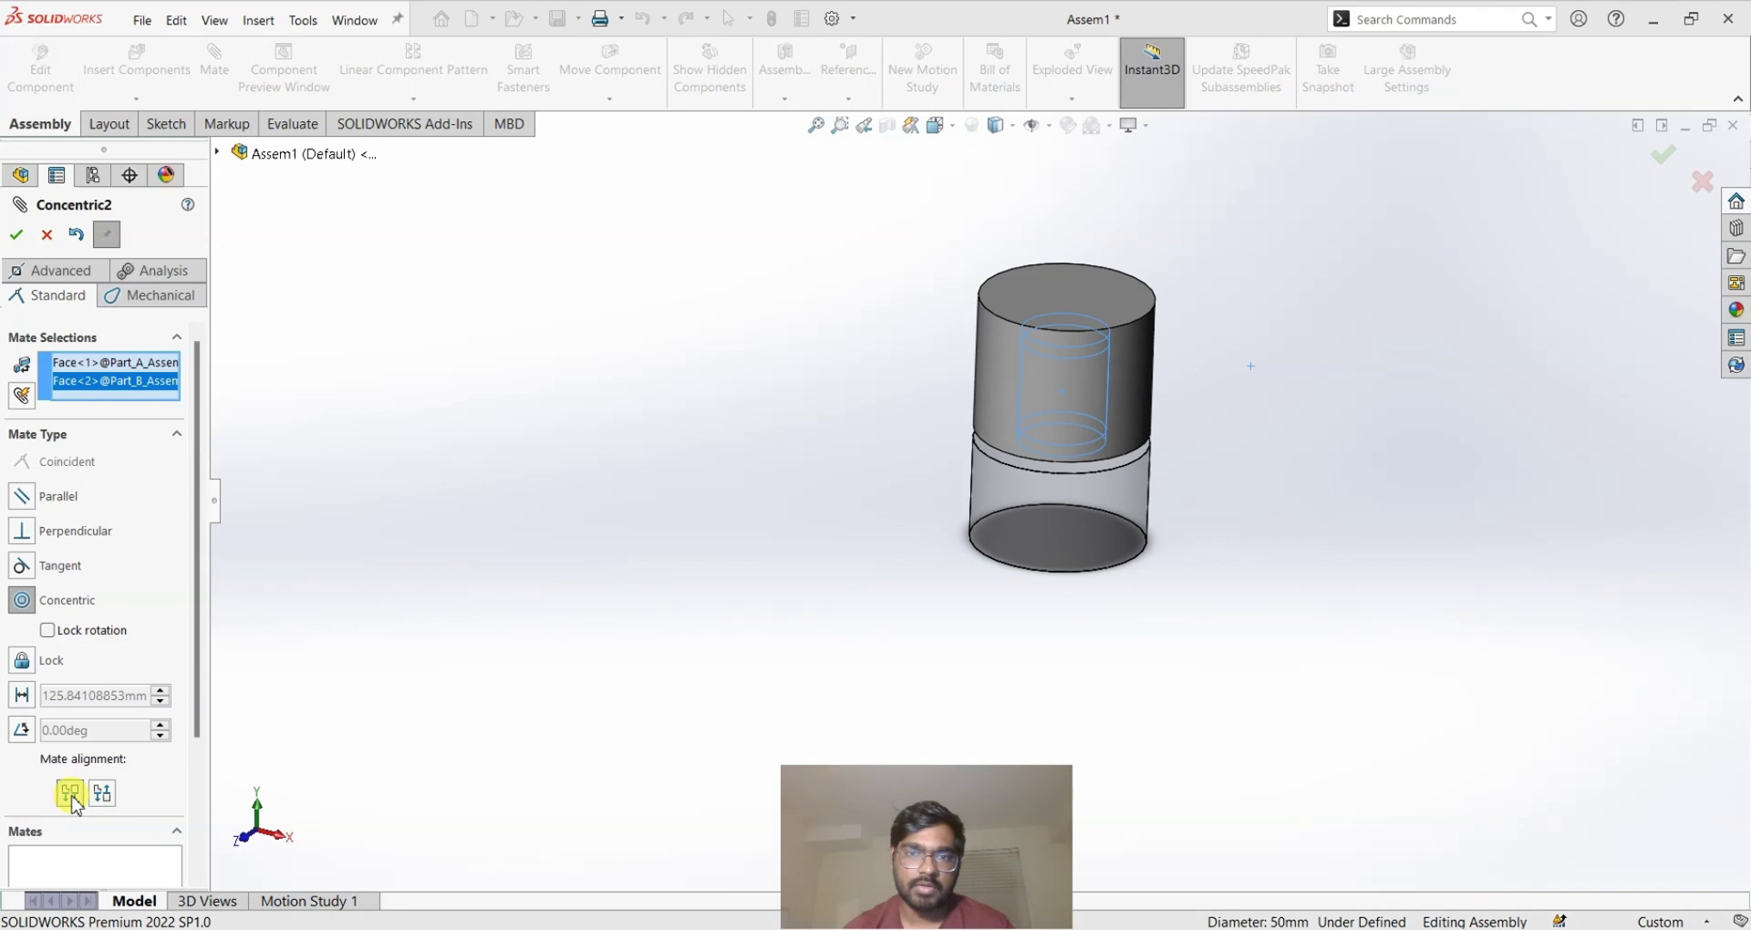
{"action": "left_click", "coordinate": [17, 235]}
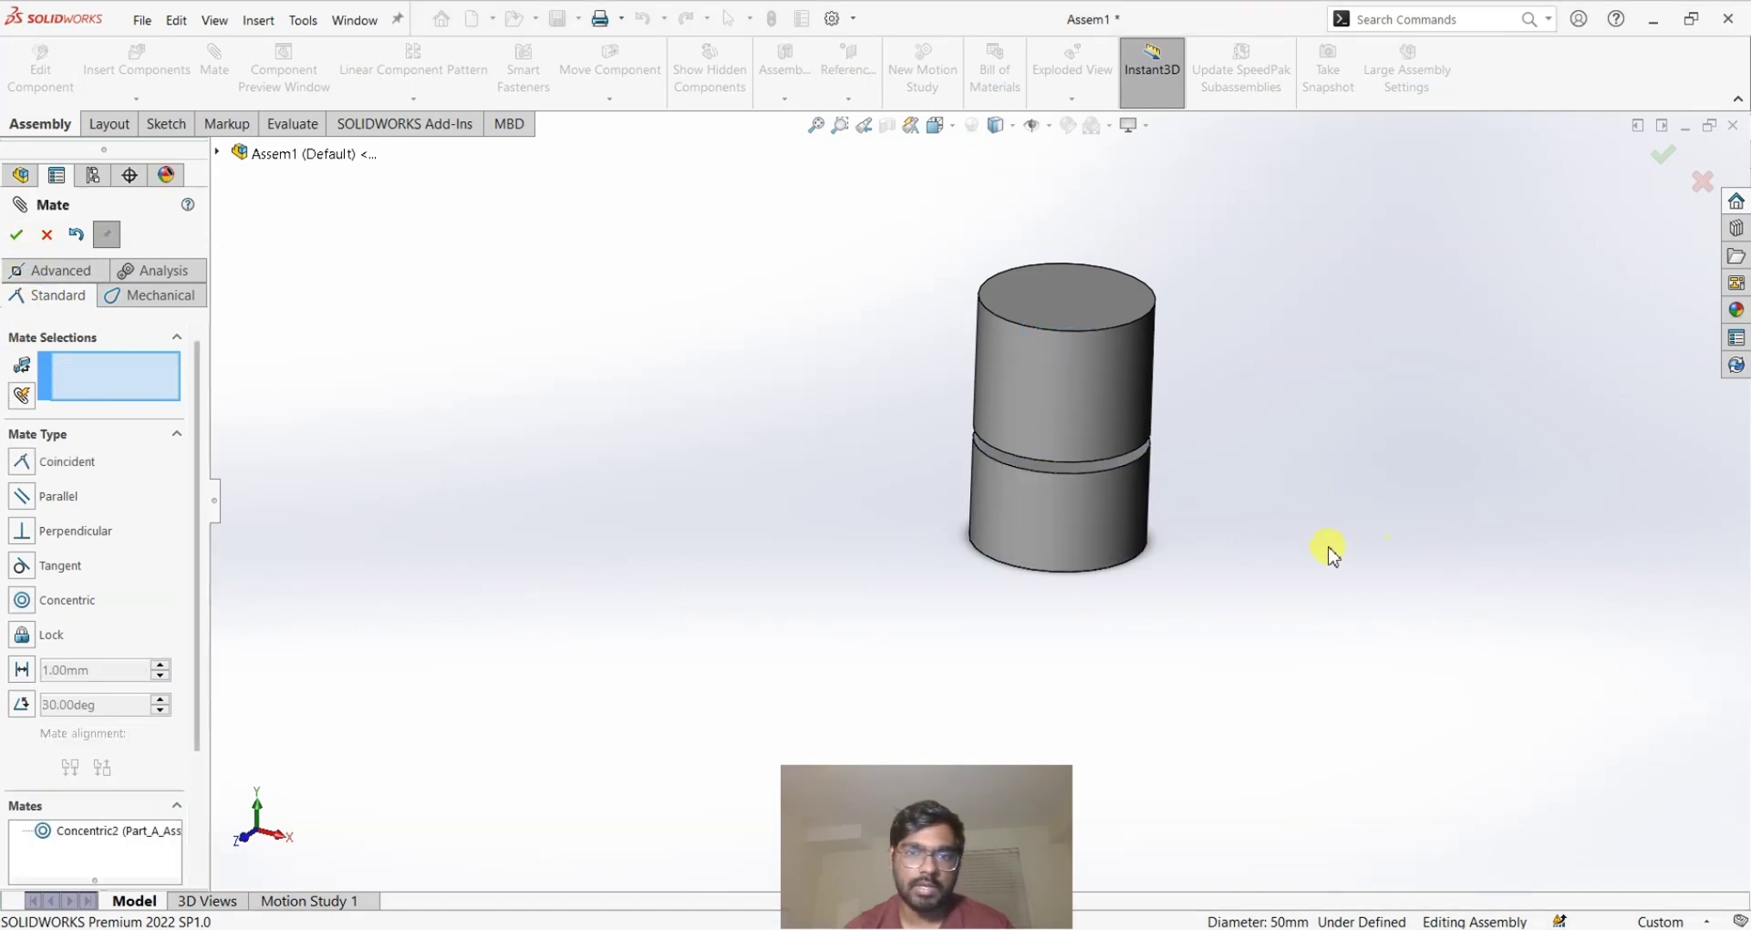
{"action": "middle_click_drag", "start_coordinate": [1310, 566], "coordinate": [1293, 513]}
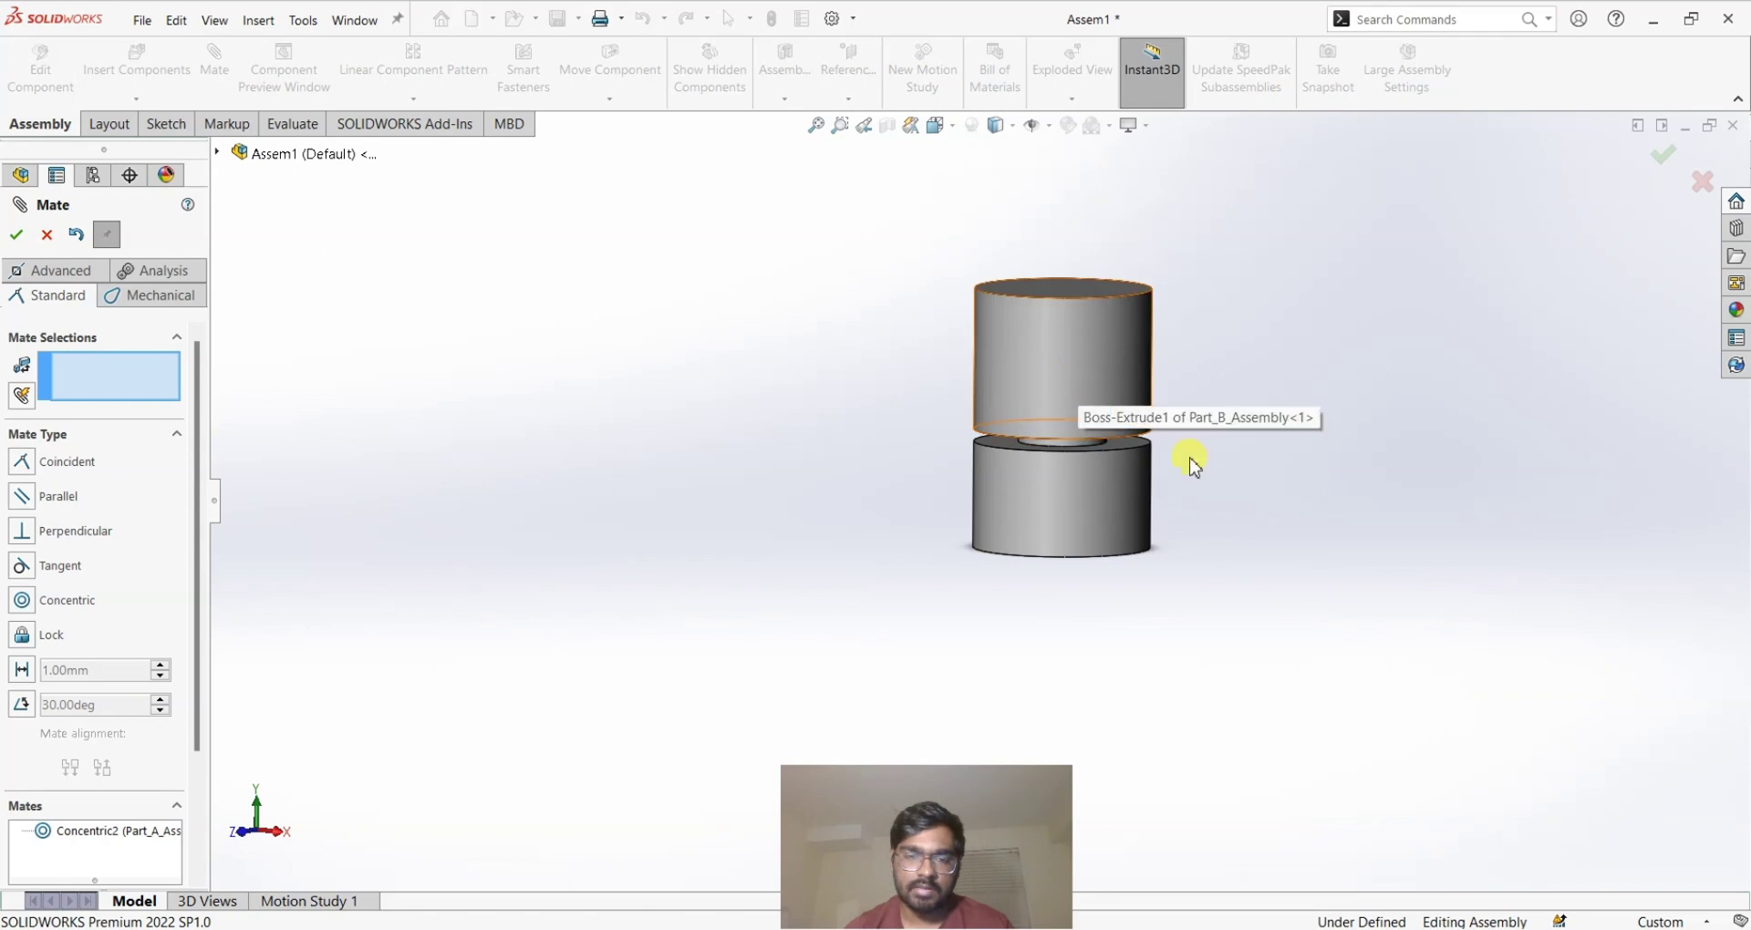
Step: Slide Part_B_Assembly along the pin of Part_A_Assembly to test the movement left by the Concentric mate
{"action": "scroll", "coordinate": [1208, 481], "scroll_direction": "down", "scroll_amount": 3}
{"action": "left_click_drag", "start_coordinate": [1045, 401], "coordinate": [925, 314]}
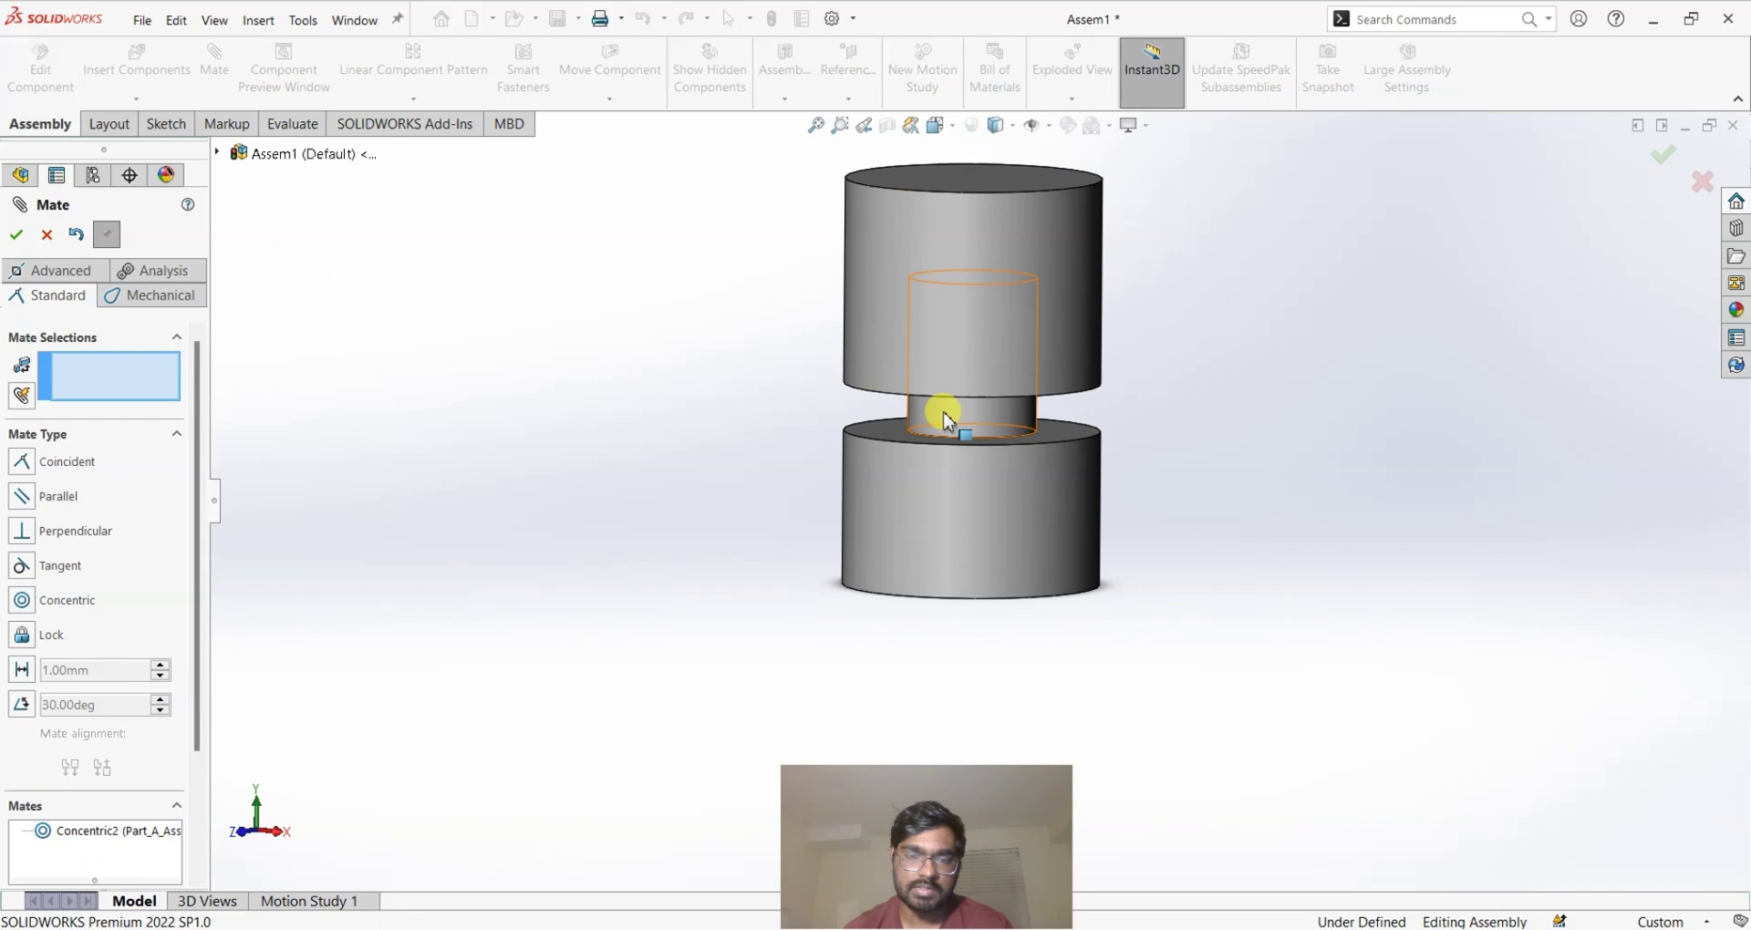
{"action": "key", "text": "ctrl+7"}
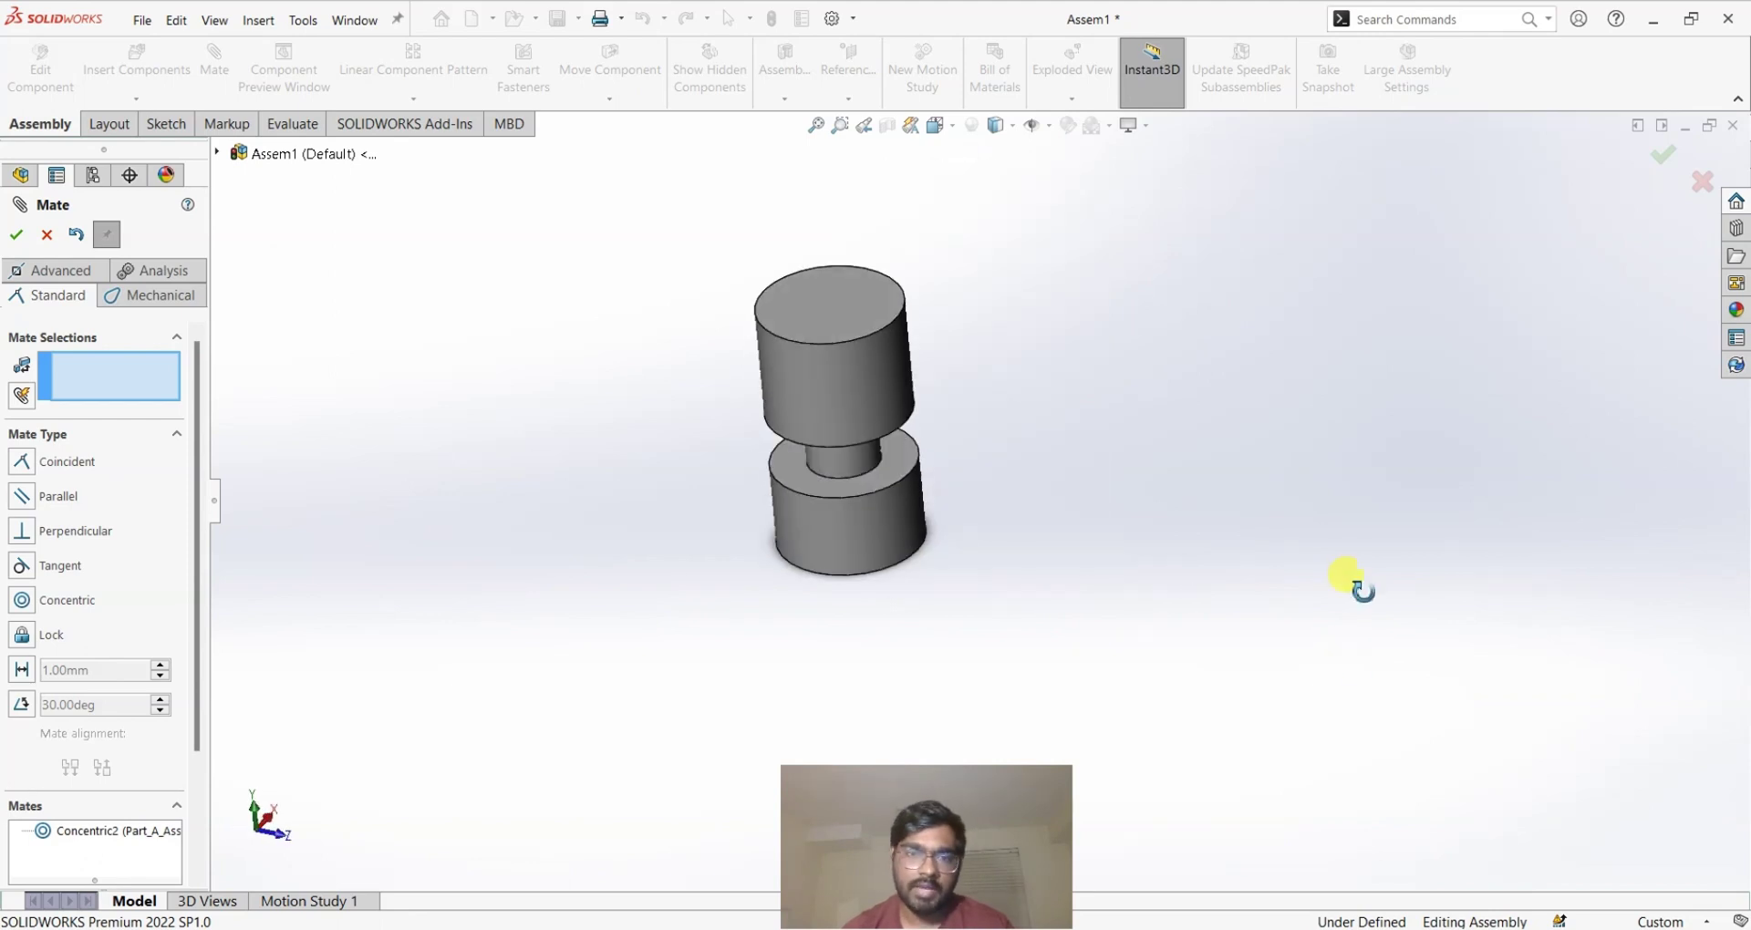
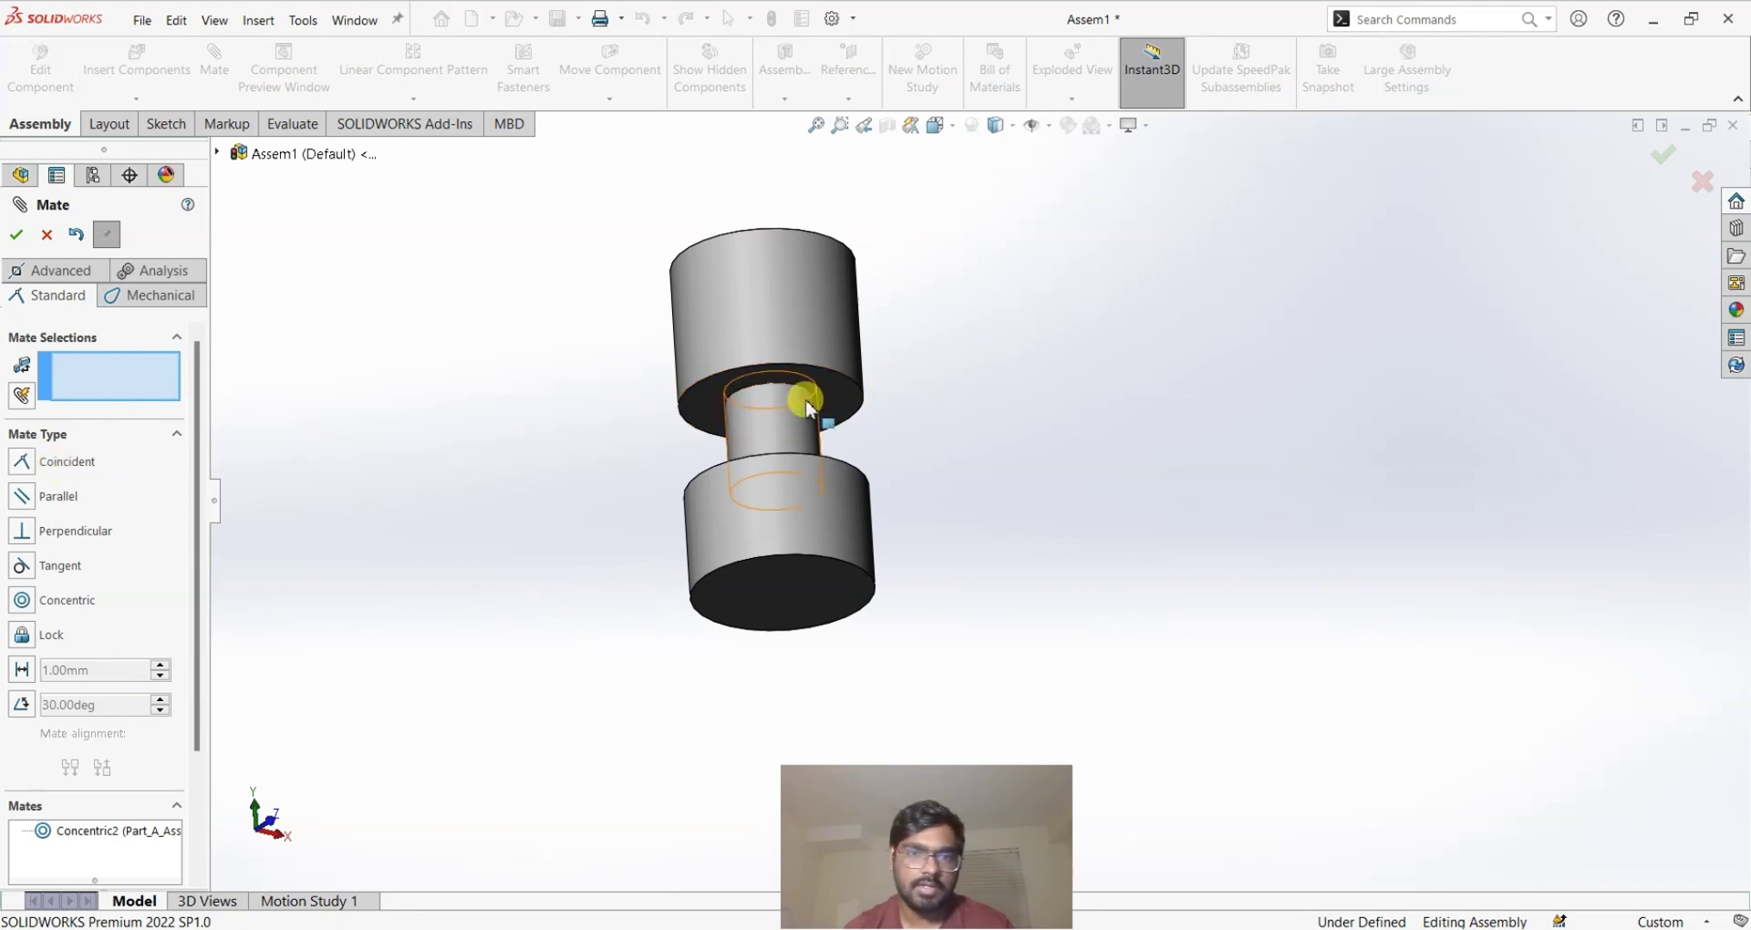
Step: Select Part_B_Assembly's lower ring face and Part_A_Assembly's shoulder face around the pin for a Coincident mate
{"action": "left_click", "coordinate": [834, 394]}
{"action": "middle_click_drag", "start_coordinate": [1030, 420], "coordinate": [1048, 657]}
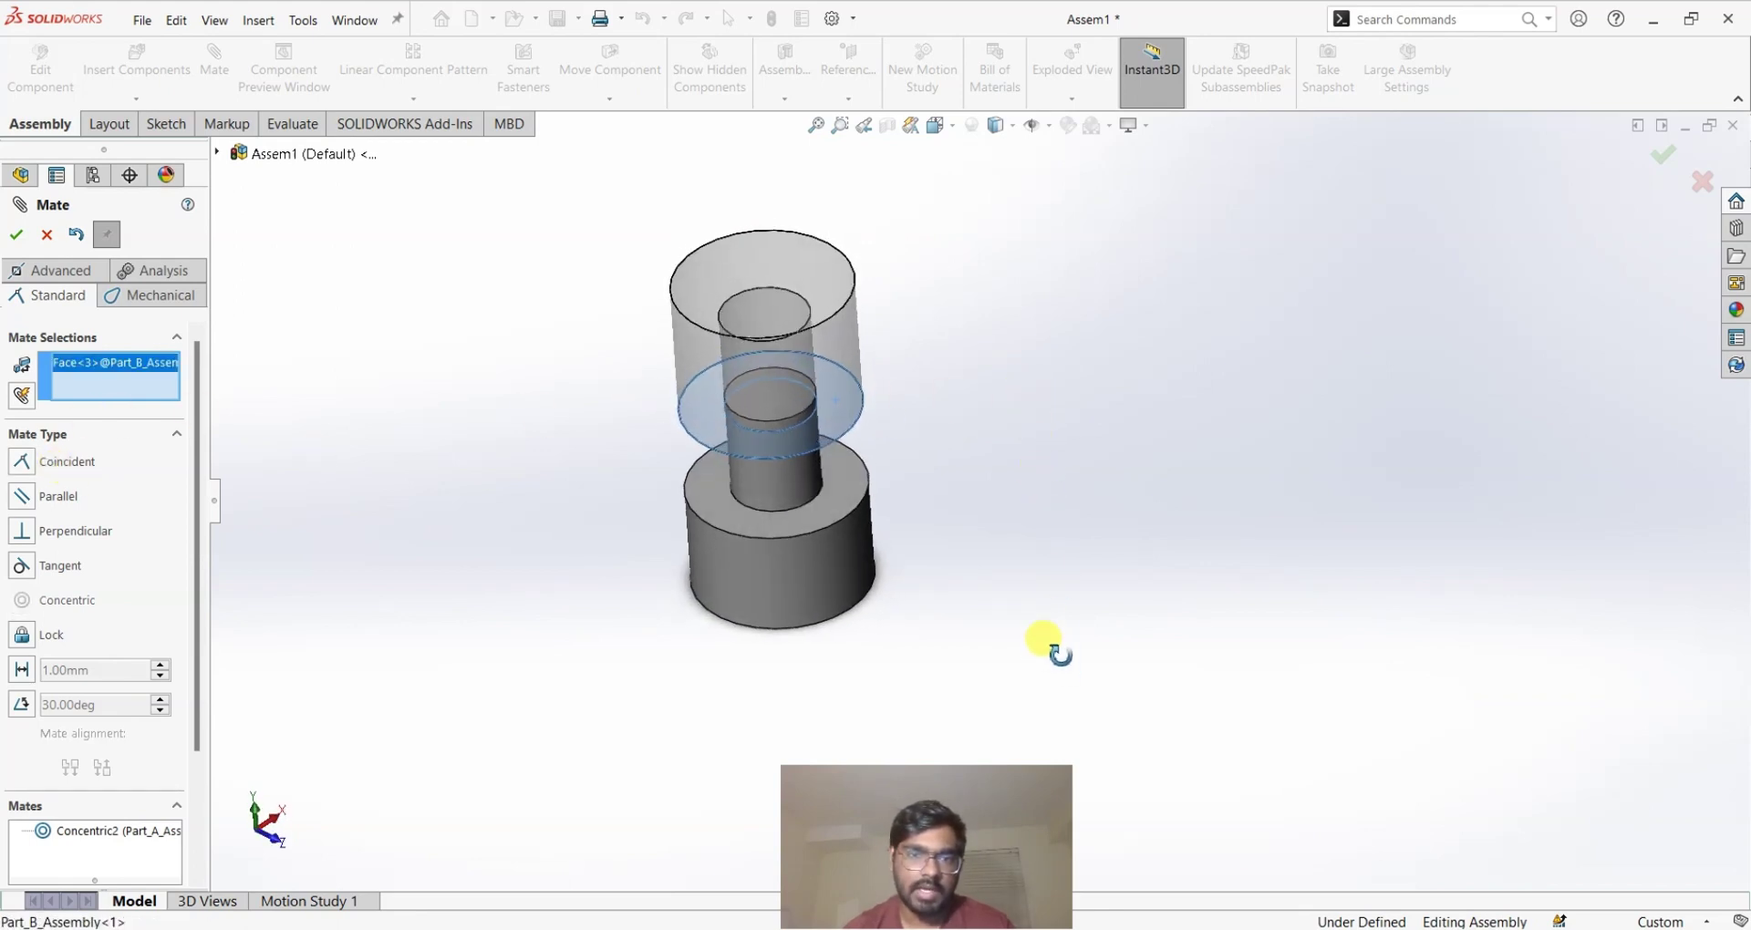
{"action": "left_click", "coordinate": [839, 468]}
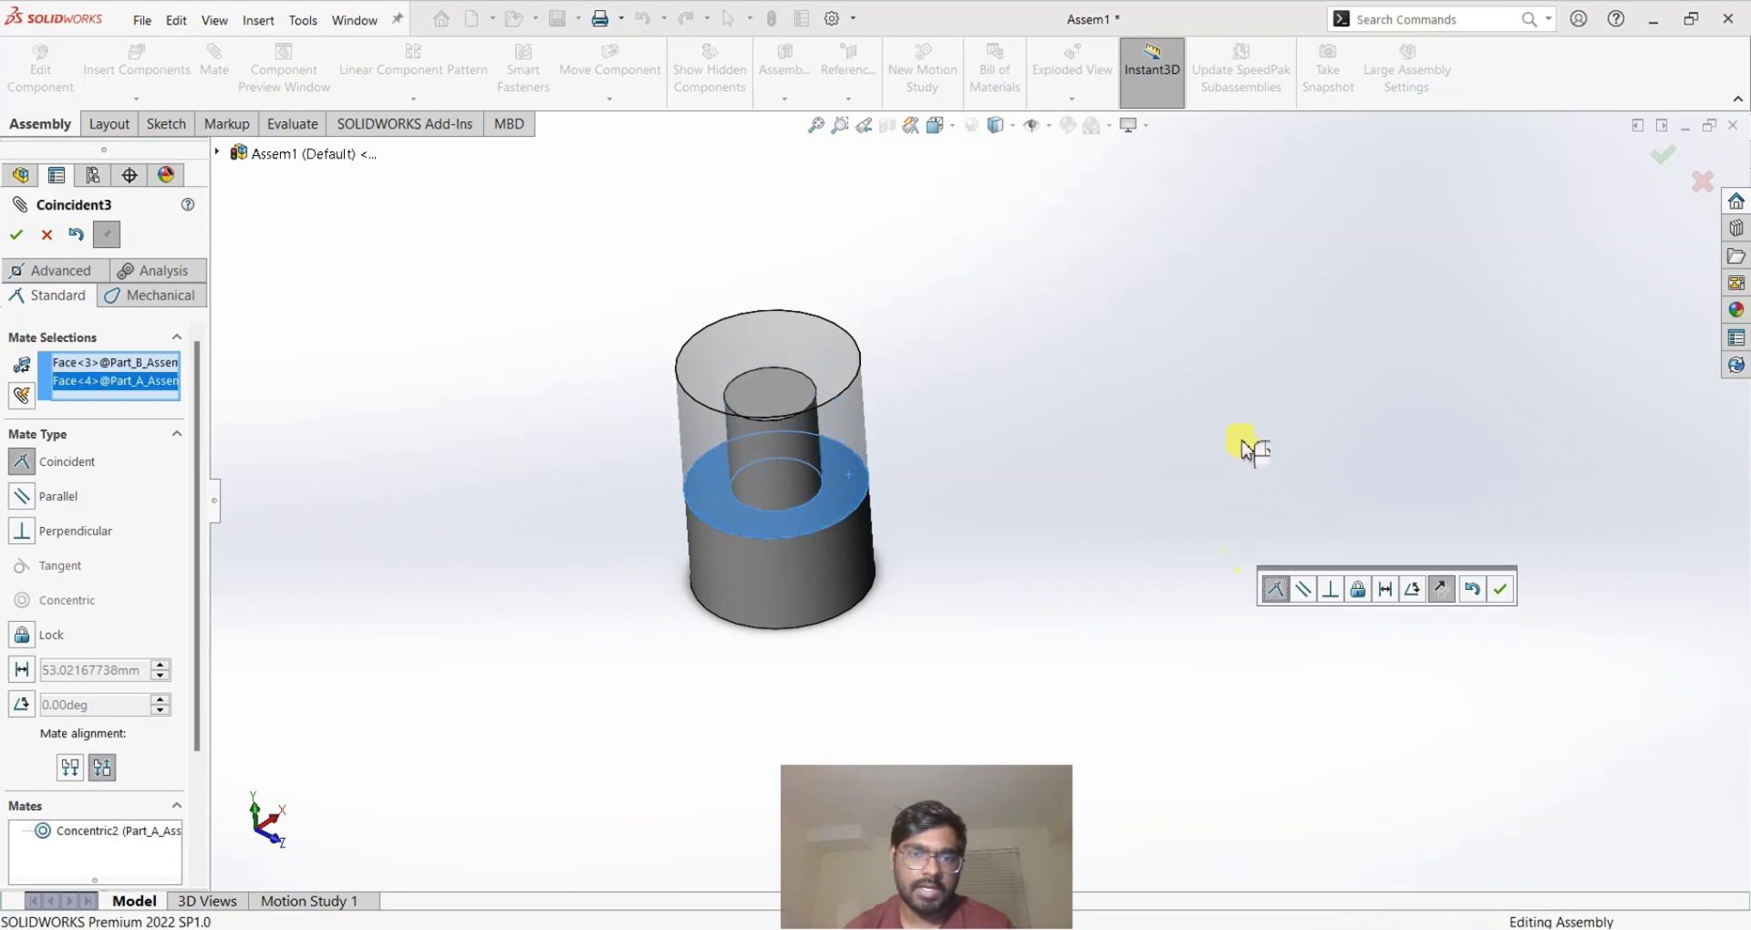
{"action": "middle_click_drag", "start_coordinate": [1242, 457], "coordinate": [891, 578]}
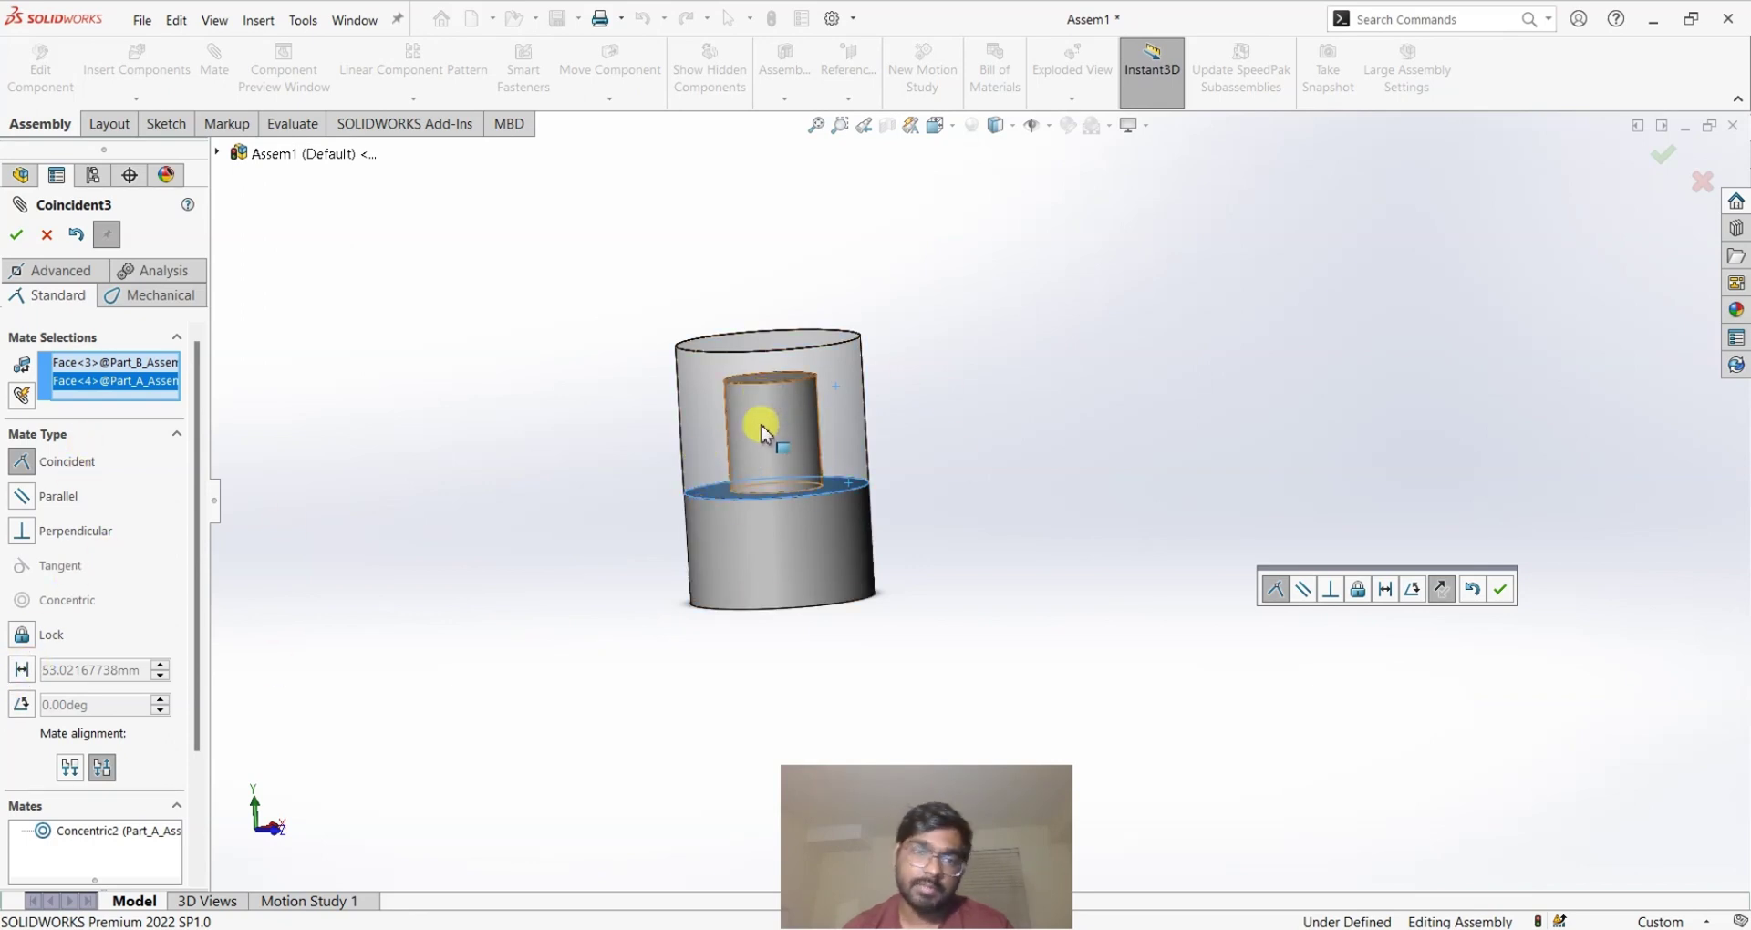
Step: Try a Distance mate of 80 mm between the two selected faces
{"action": "left_click", "coordinate": [20, 670]}
{"action": "left_click", "coordinate": [137, 670]}
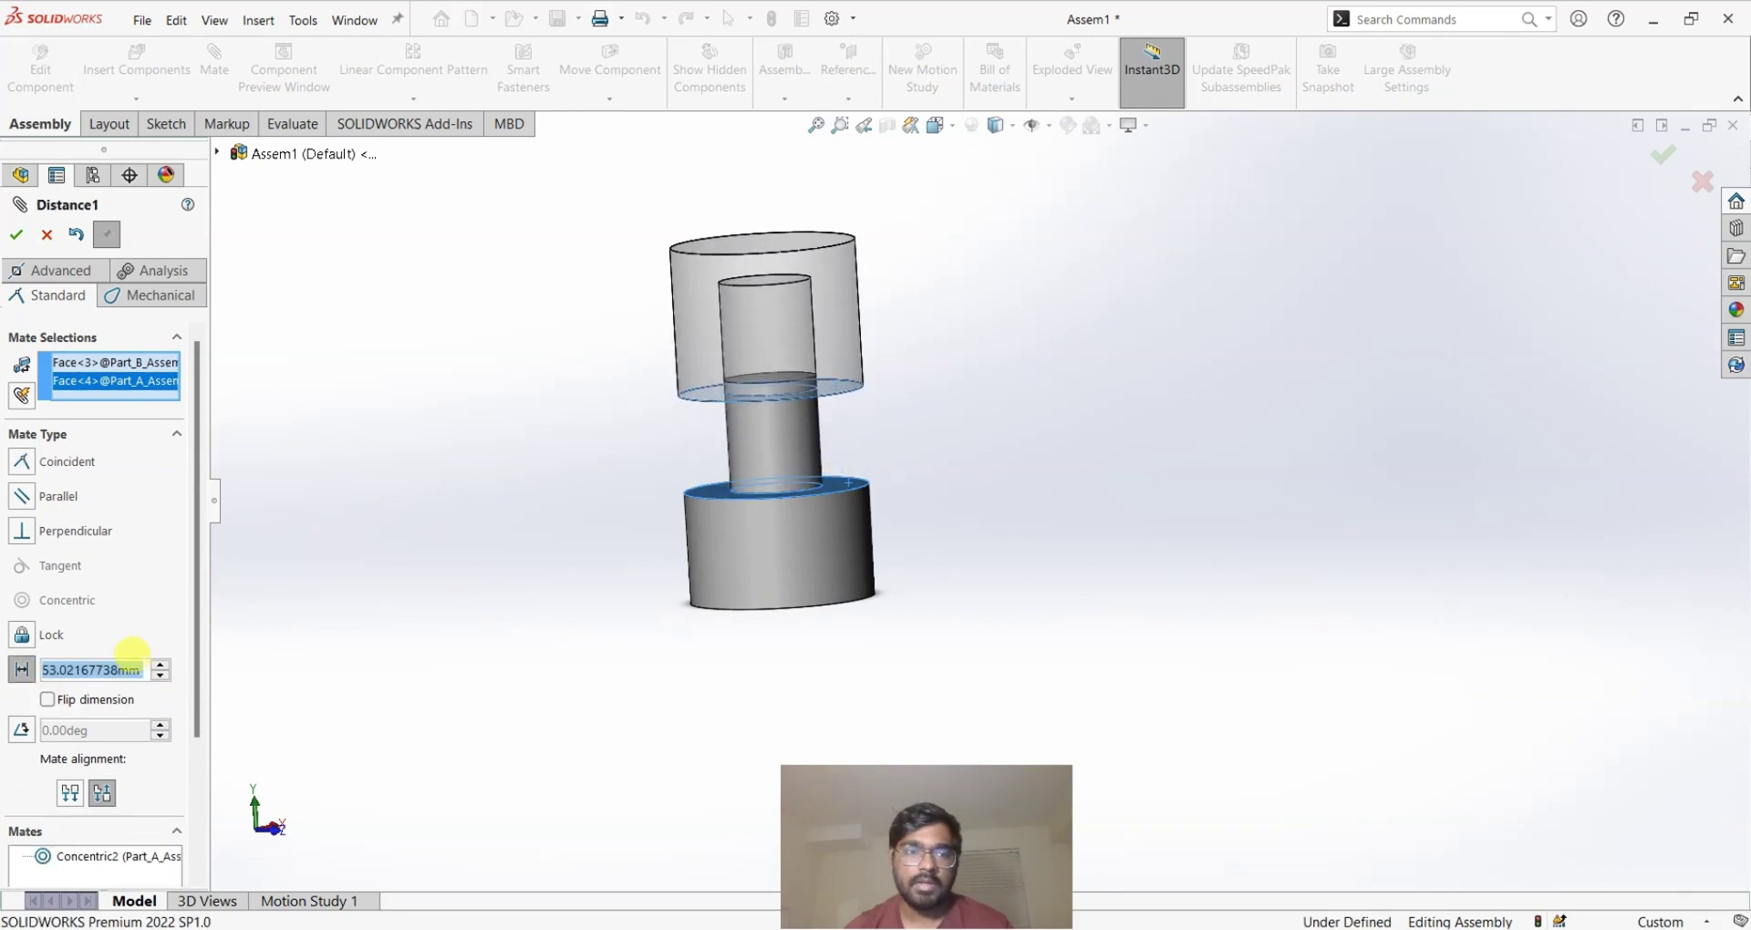
{"action": "type", "text": "80"}
{"action": "key", "text": "Return"}
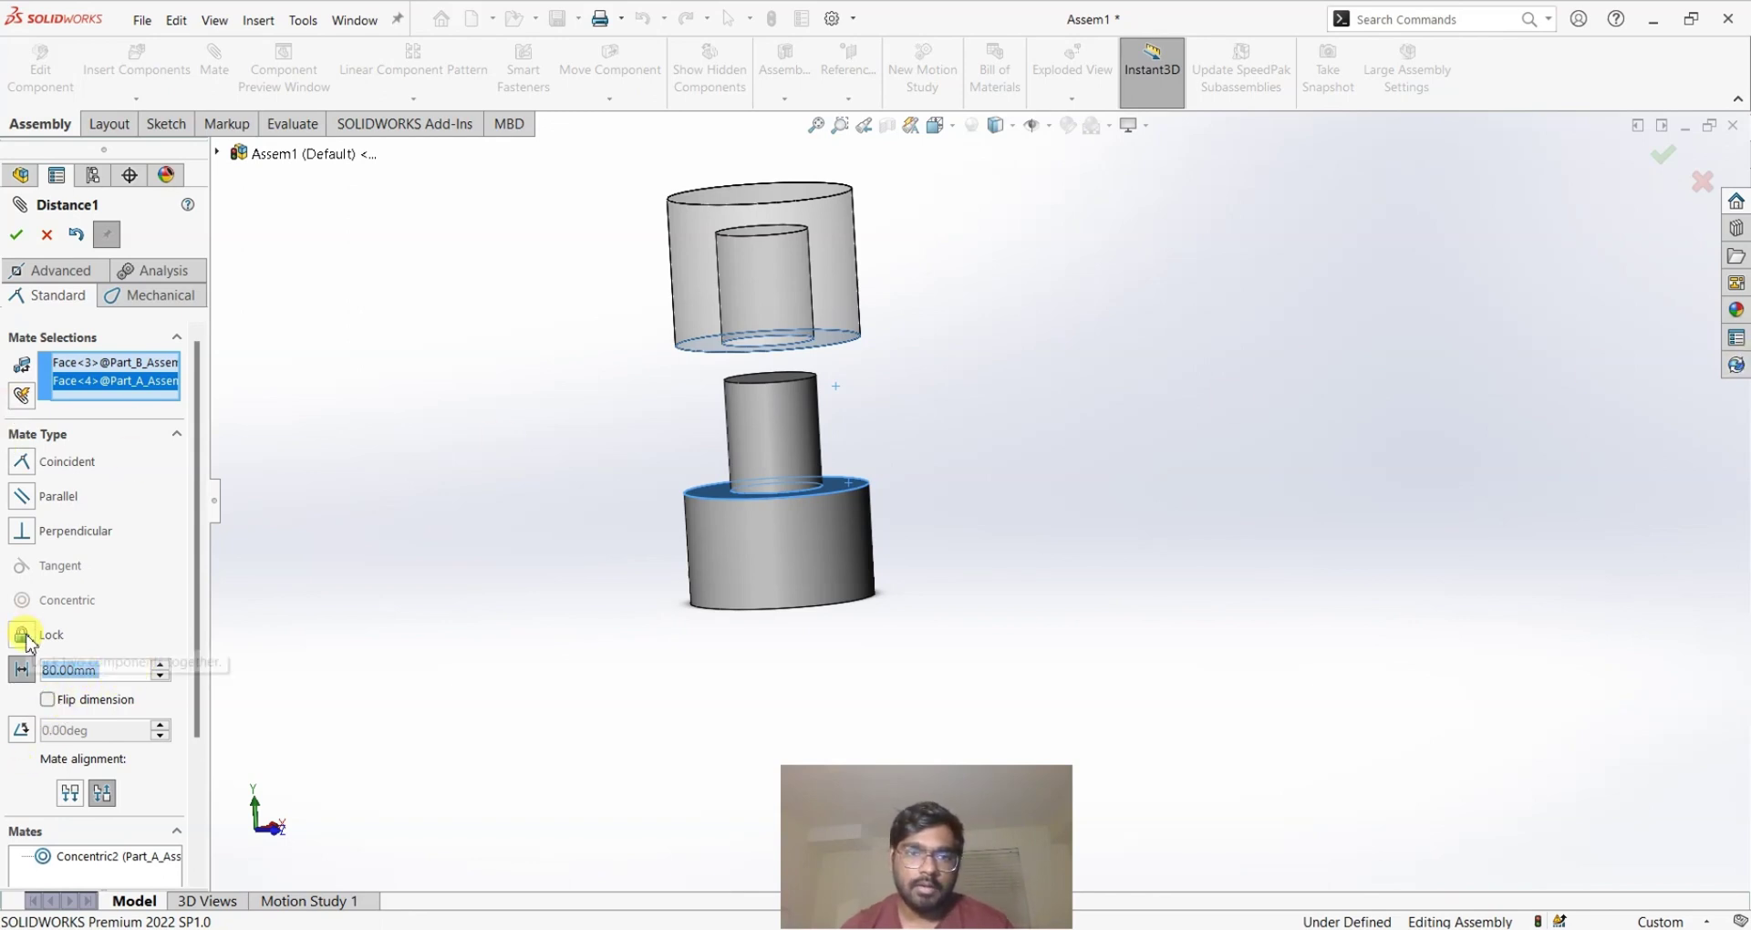
Step: Set the mate between the two faces back to Coincident, accept it and leave the Mate command
{"action": "left_click", "coordinate": [22, 462]}
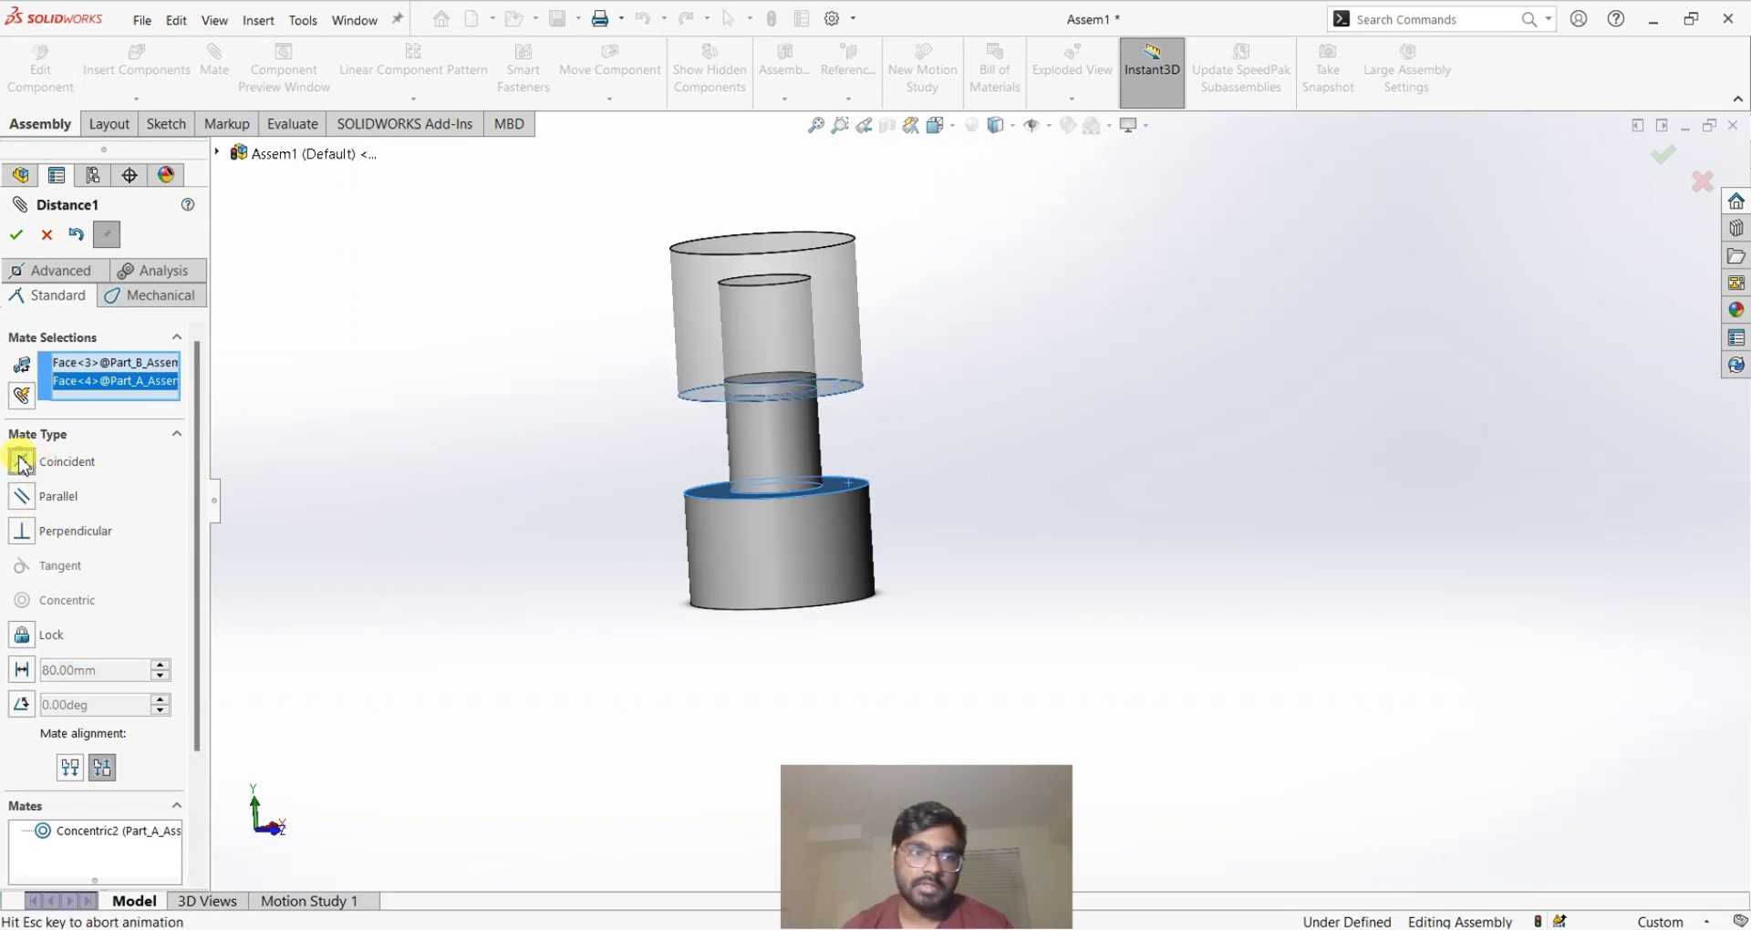
{"action": "left_click", "coordinate": [18, 236]}
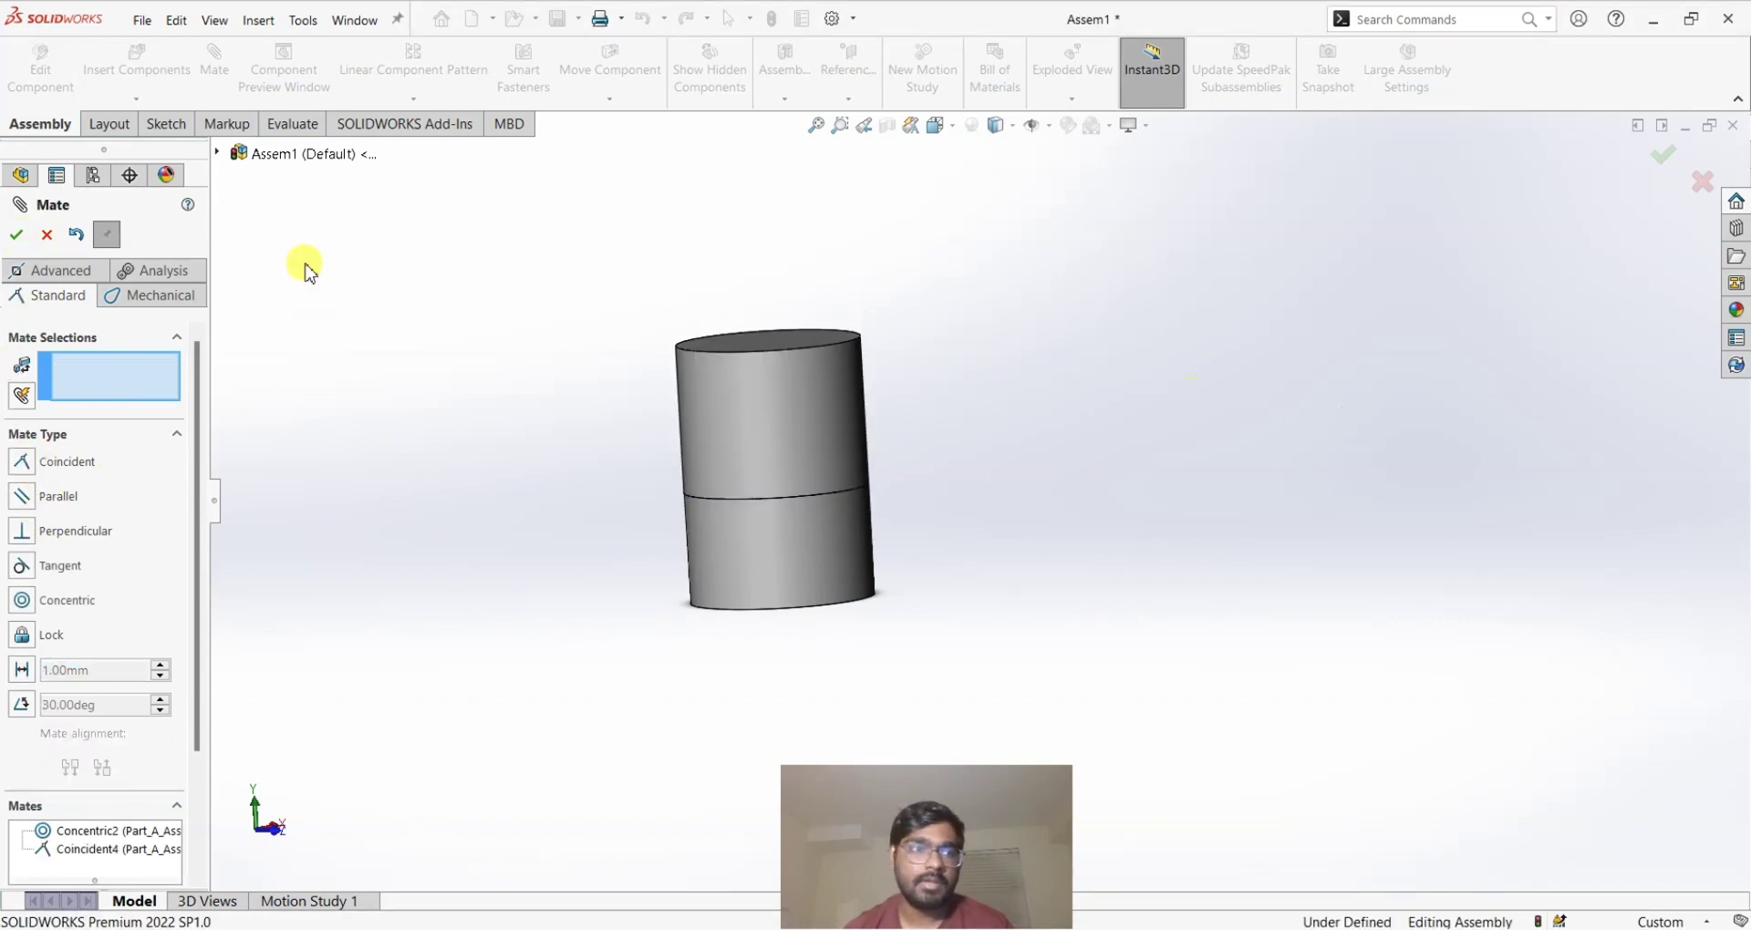
{"action": "left_click", "coordinate": [47, 234]}
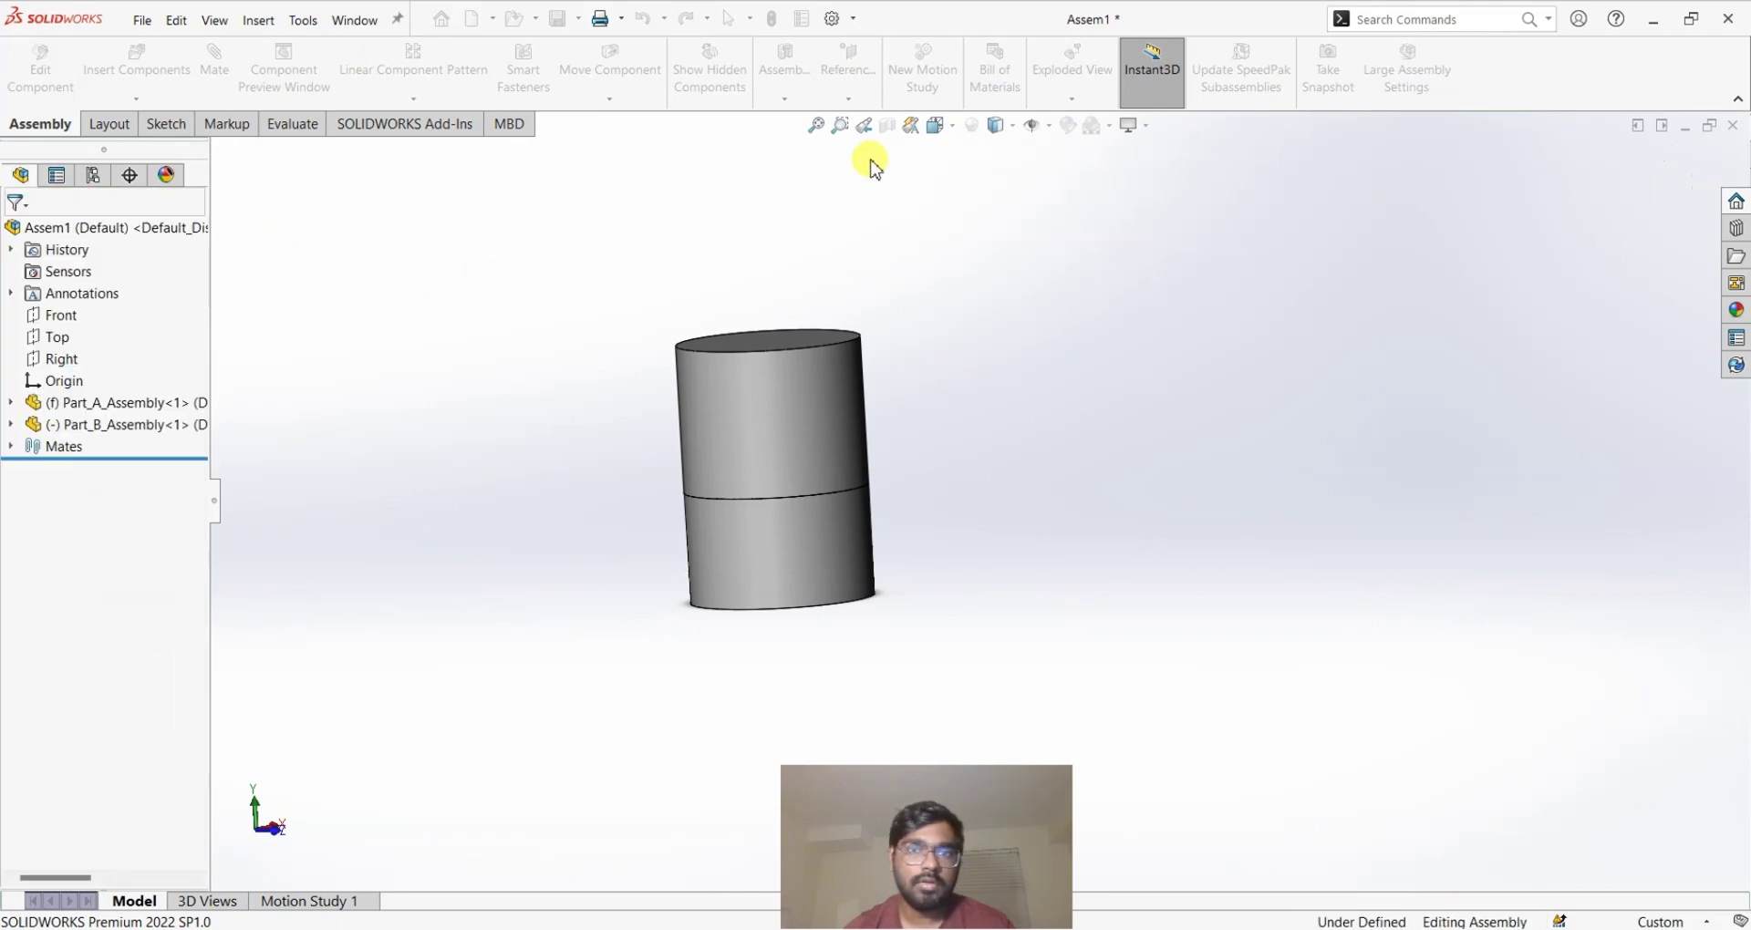
Step: Switch to the isometric view and display the origins of the assembly and its two parts
{"action": "left_click", "coordinate": [937, 125]}
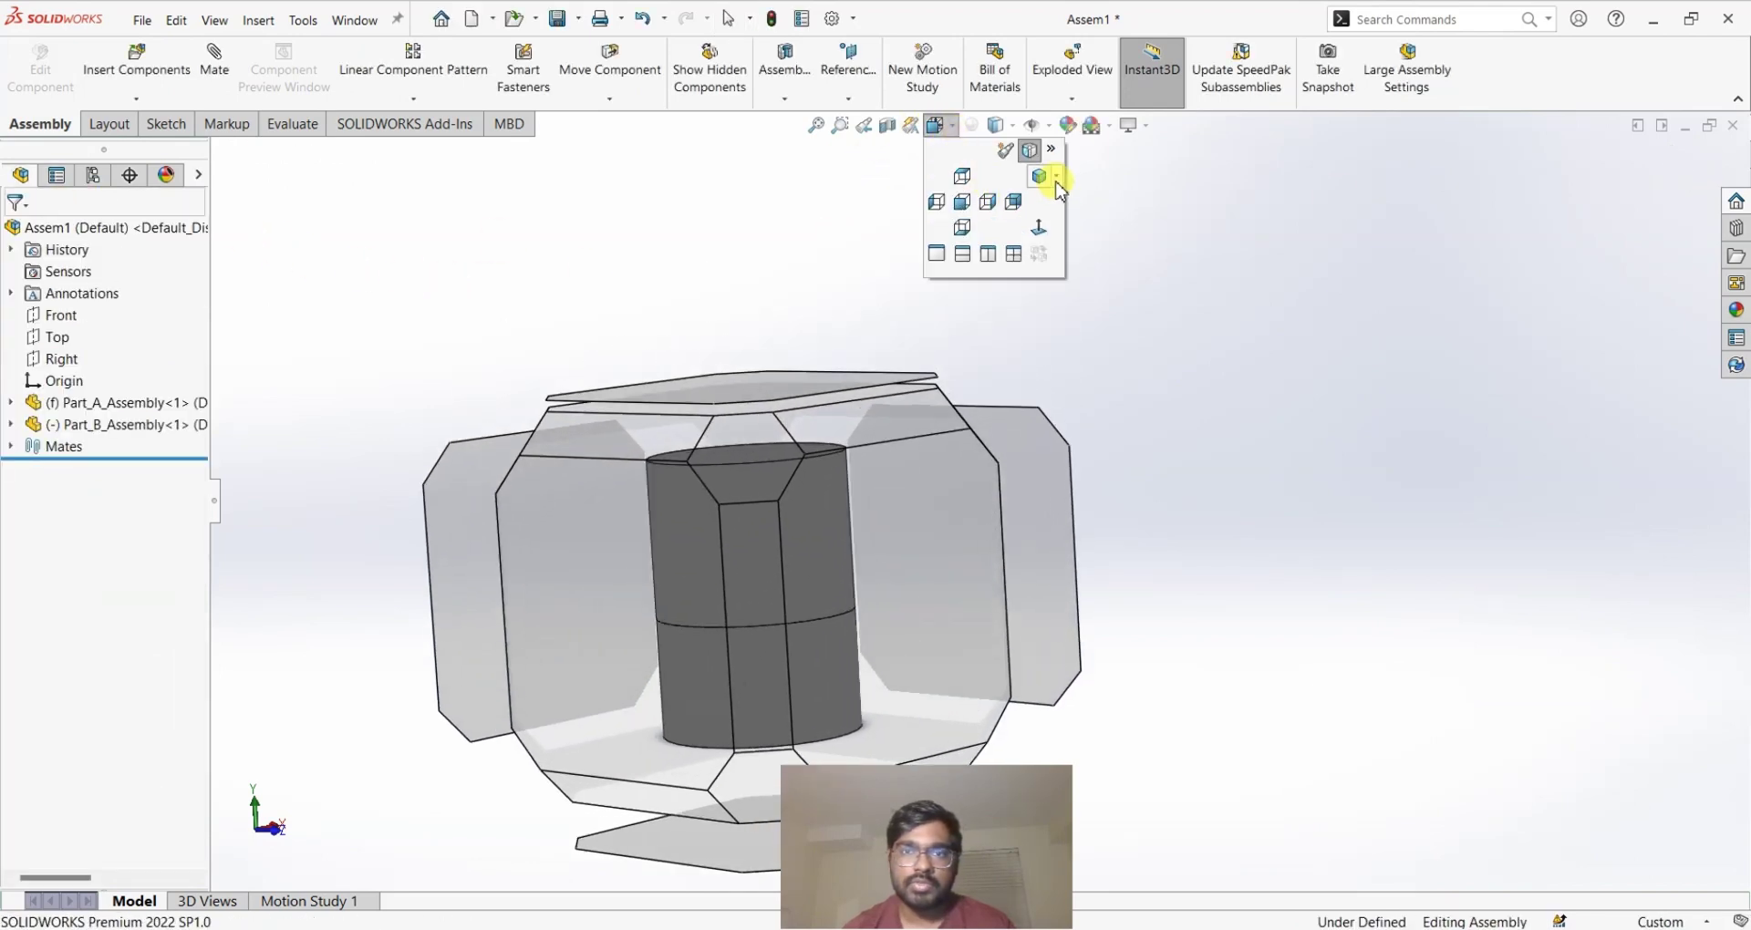
{"action": "left_click", "coordinate": [1040, 178]}
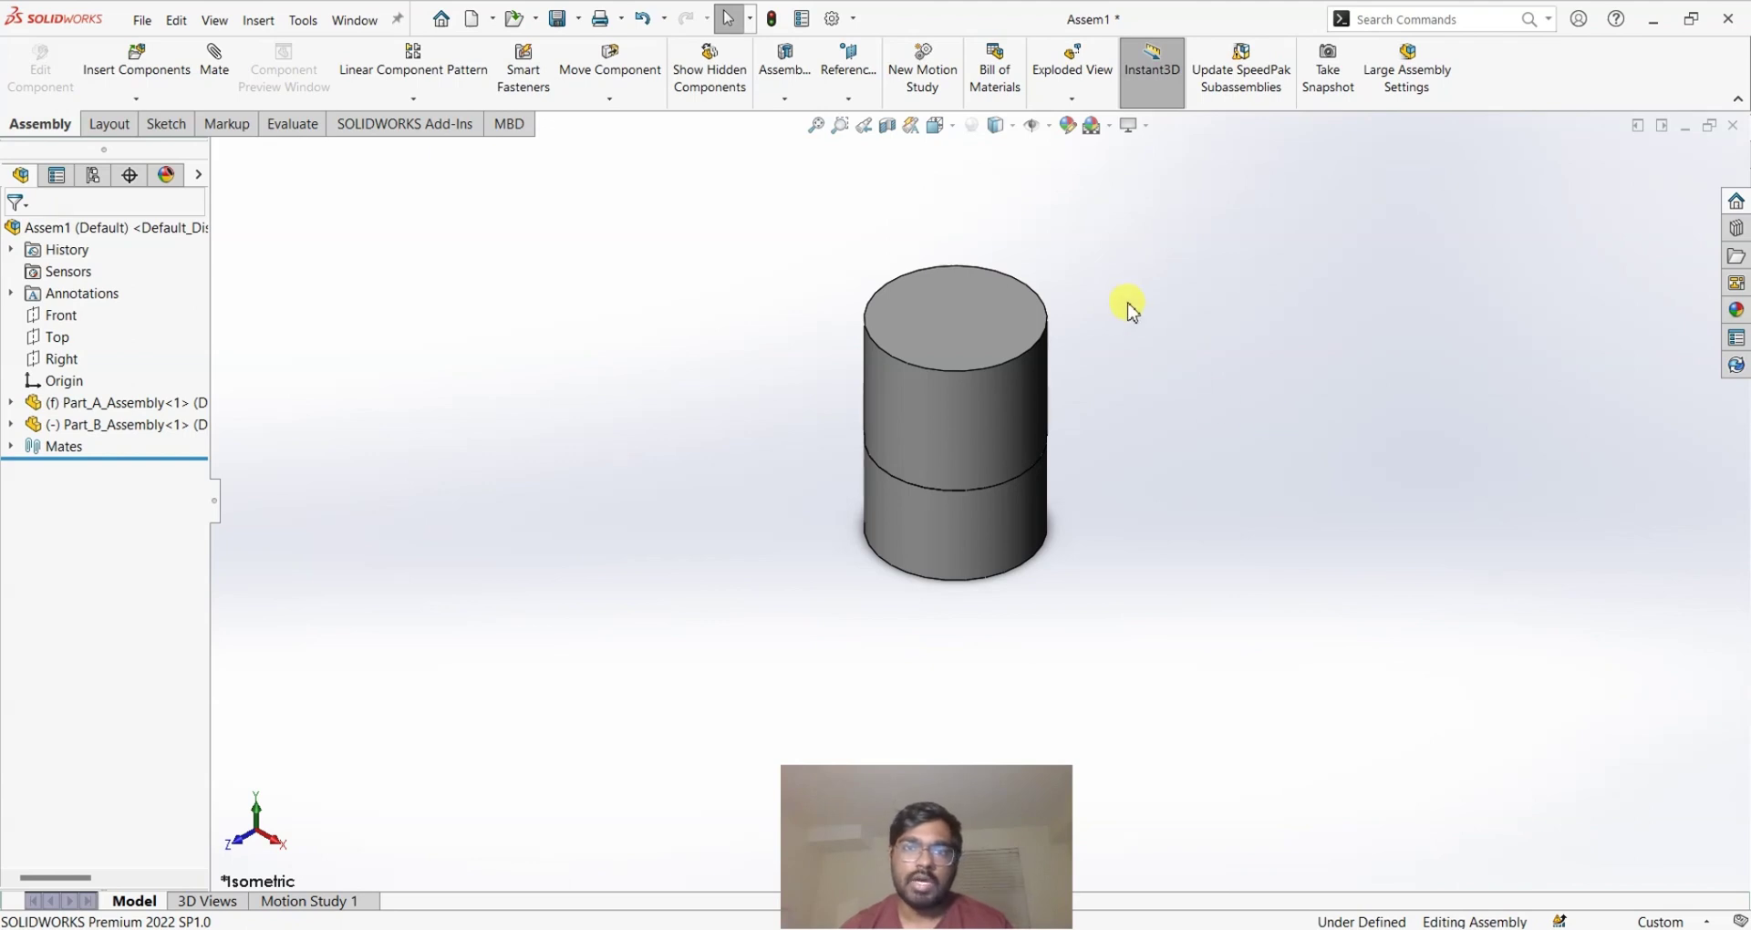
{"action": "left_click", "coordinate": [1049, 127]}
{"action": "left_click", "coordinate": [1039, 169]}
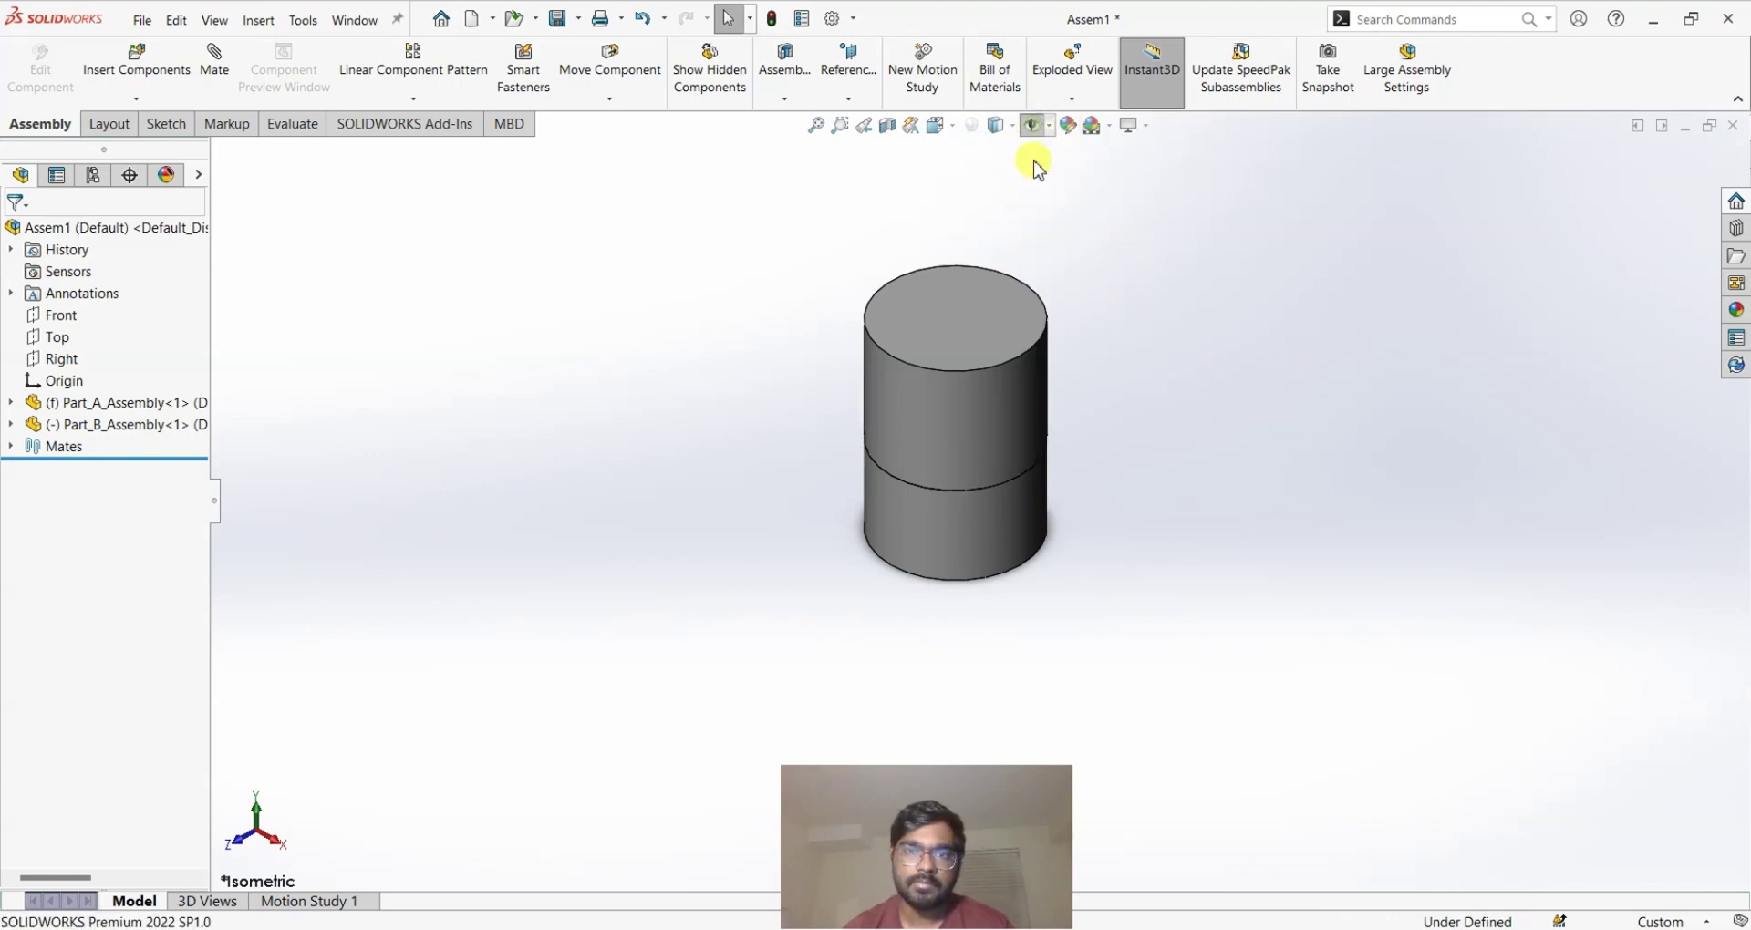
{"action": "left_click", "coordinate": [1050, 127]}
{"action": "left_click", "coordinate": [1037, 129]}
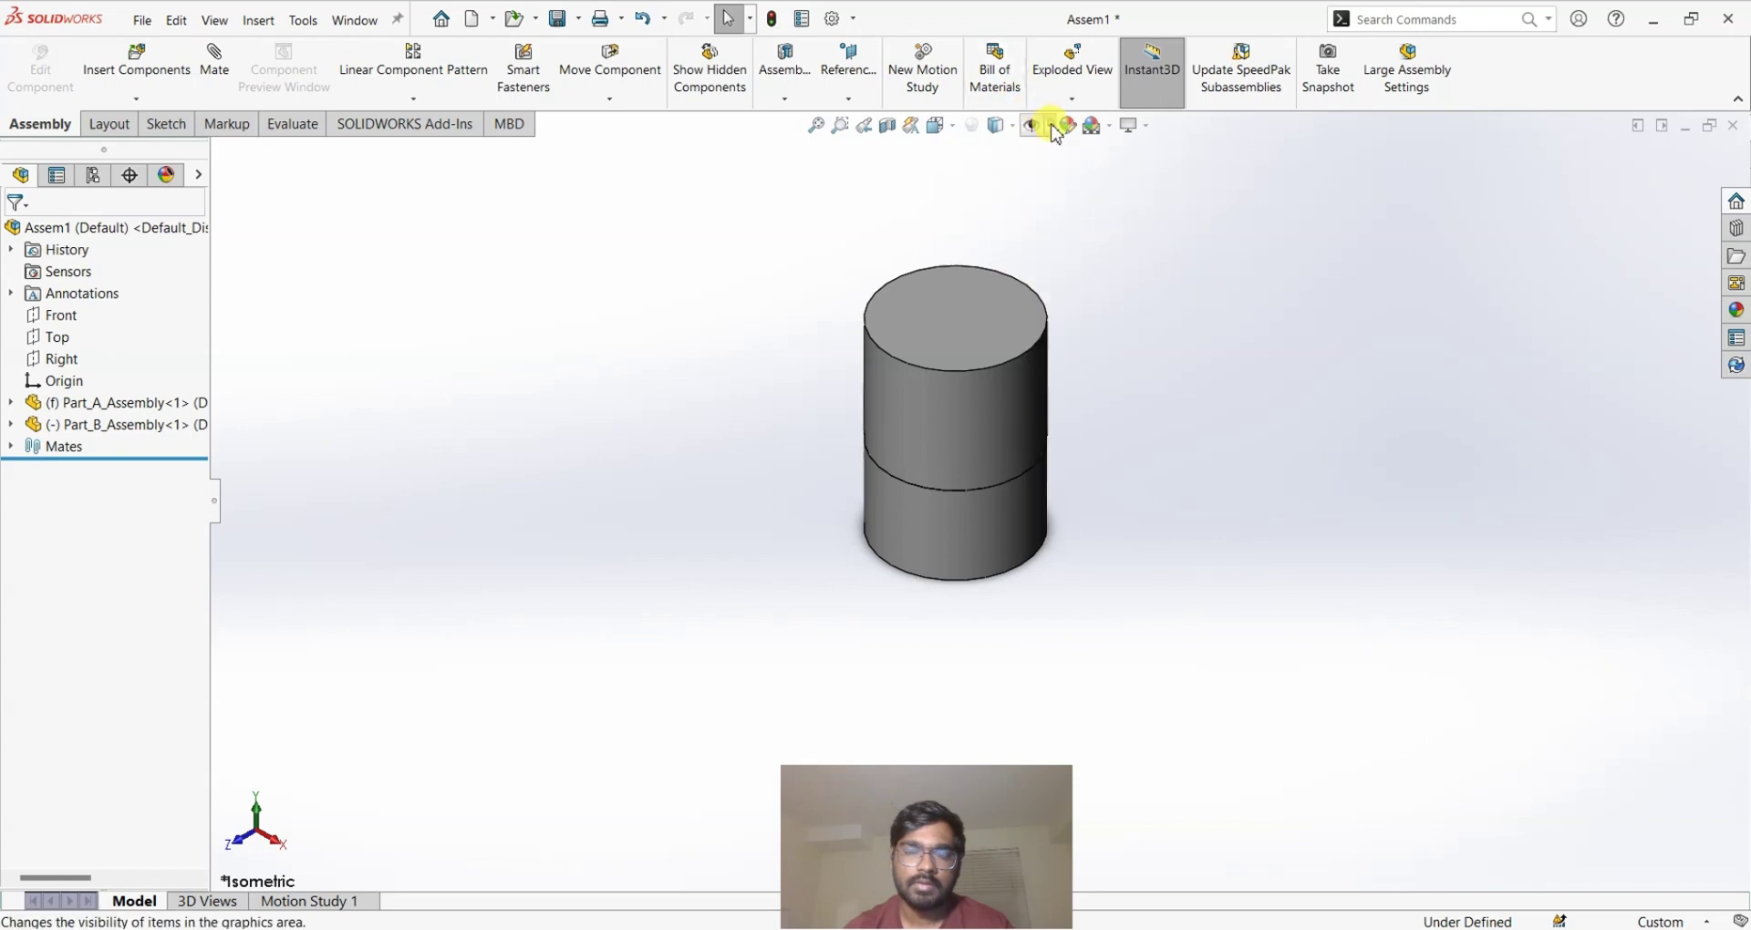
{"action": "left_click", "coordinate": [1052, 127]}
{"action": "left_click", "coordinate": [1035, 228]}
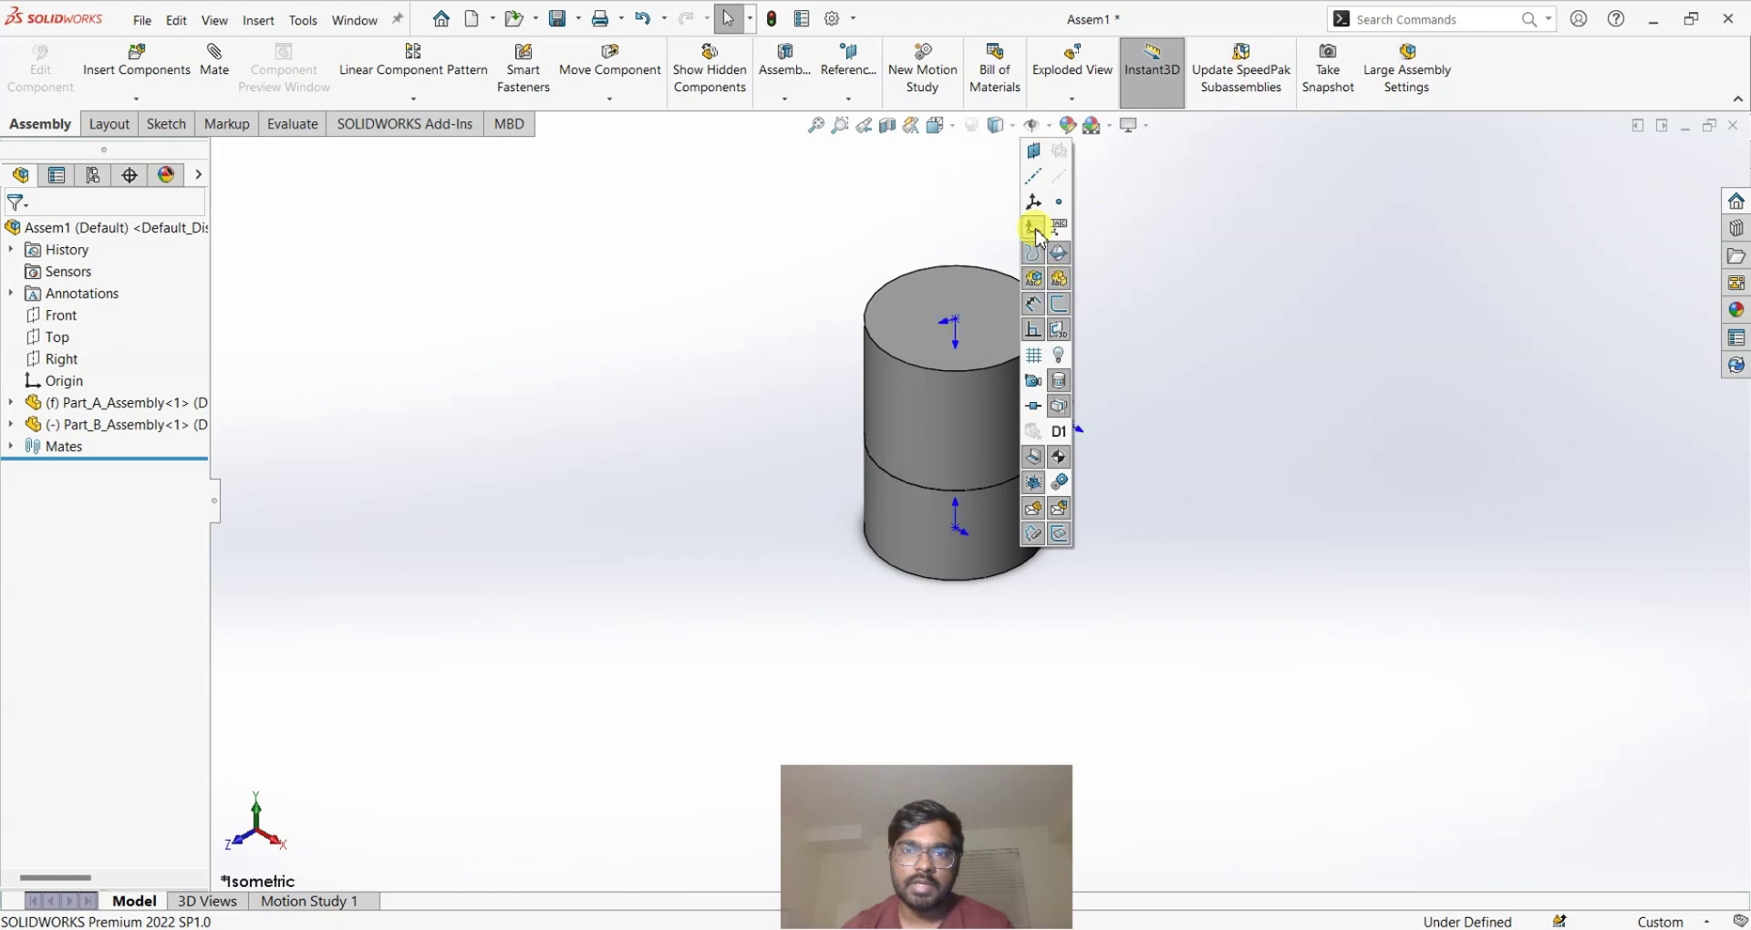
{"action": "scroll", "coordinate": [1078, 424], "scroll_direction": "down", "scroll_amount": 3}
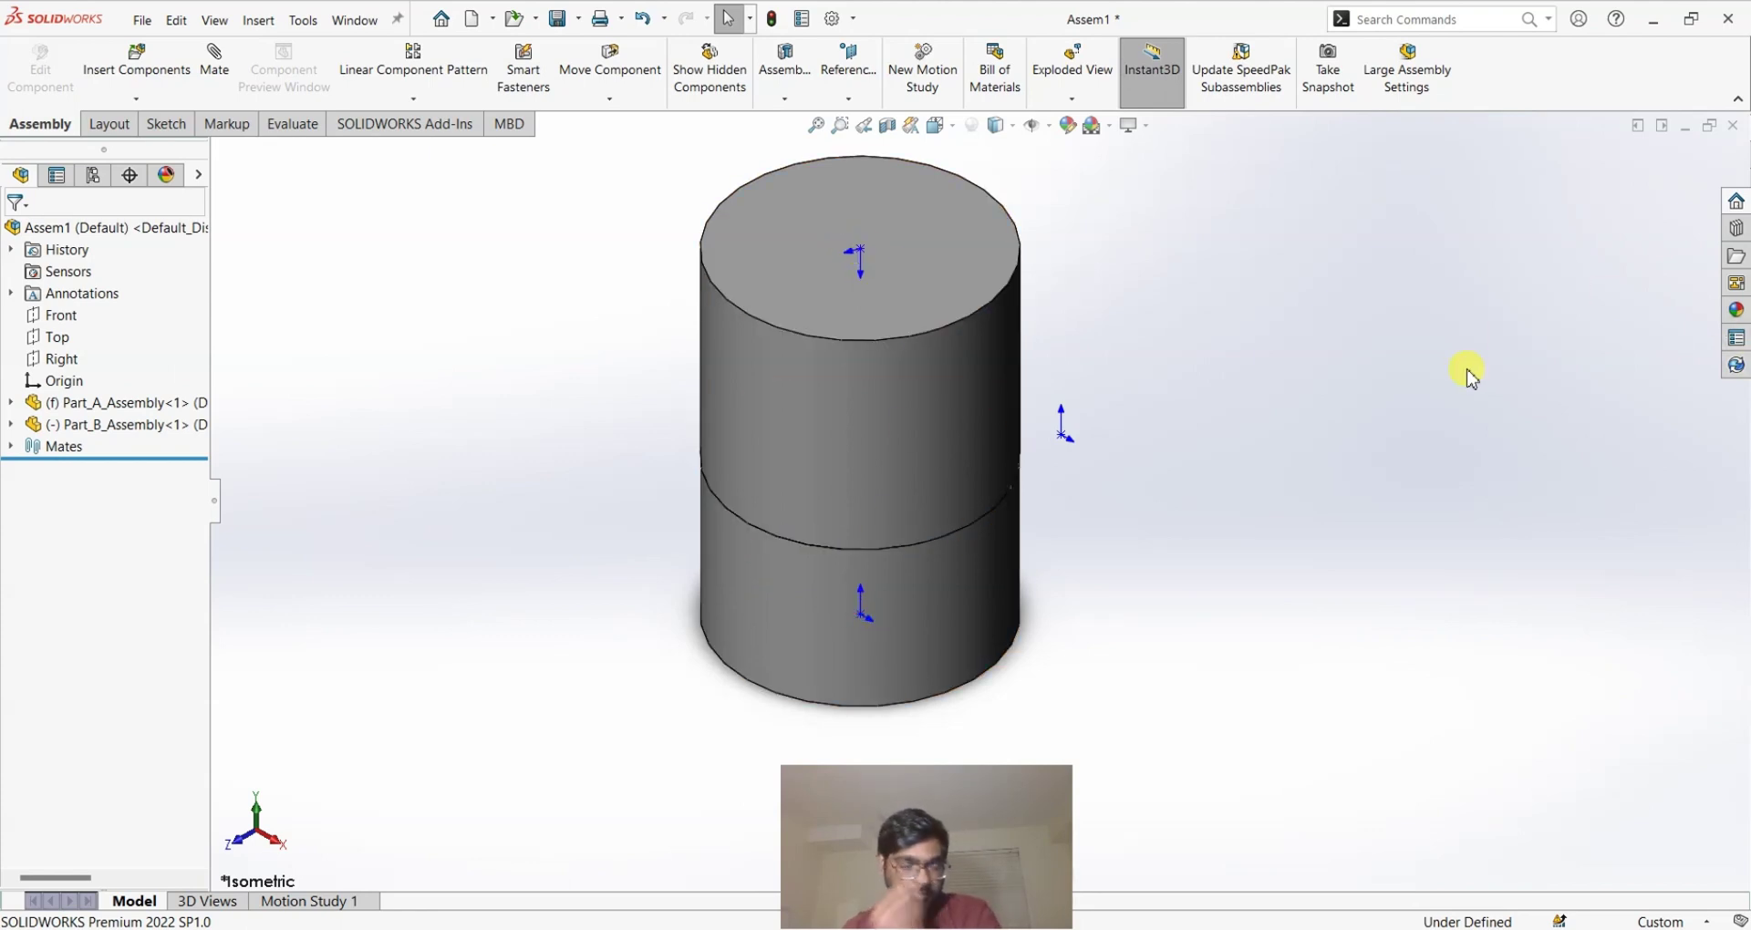
Step: Try to mate Part_A_Assembly's origin coincident with the assembly origin without aligned axes, choosing to break other mates to satisfy it
{"action": "left_click", "coordinate": [215, 64]}
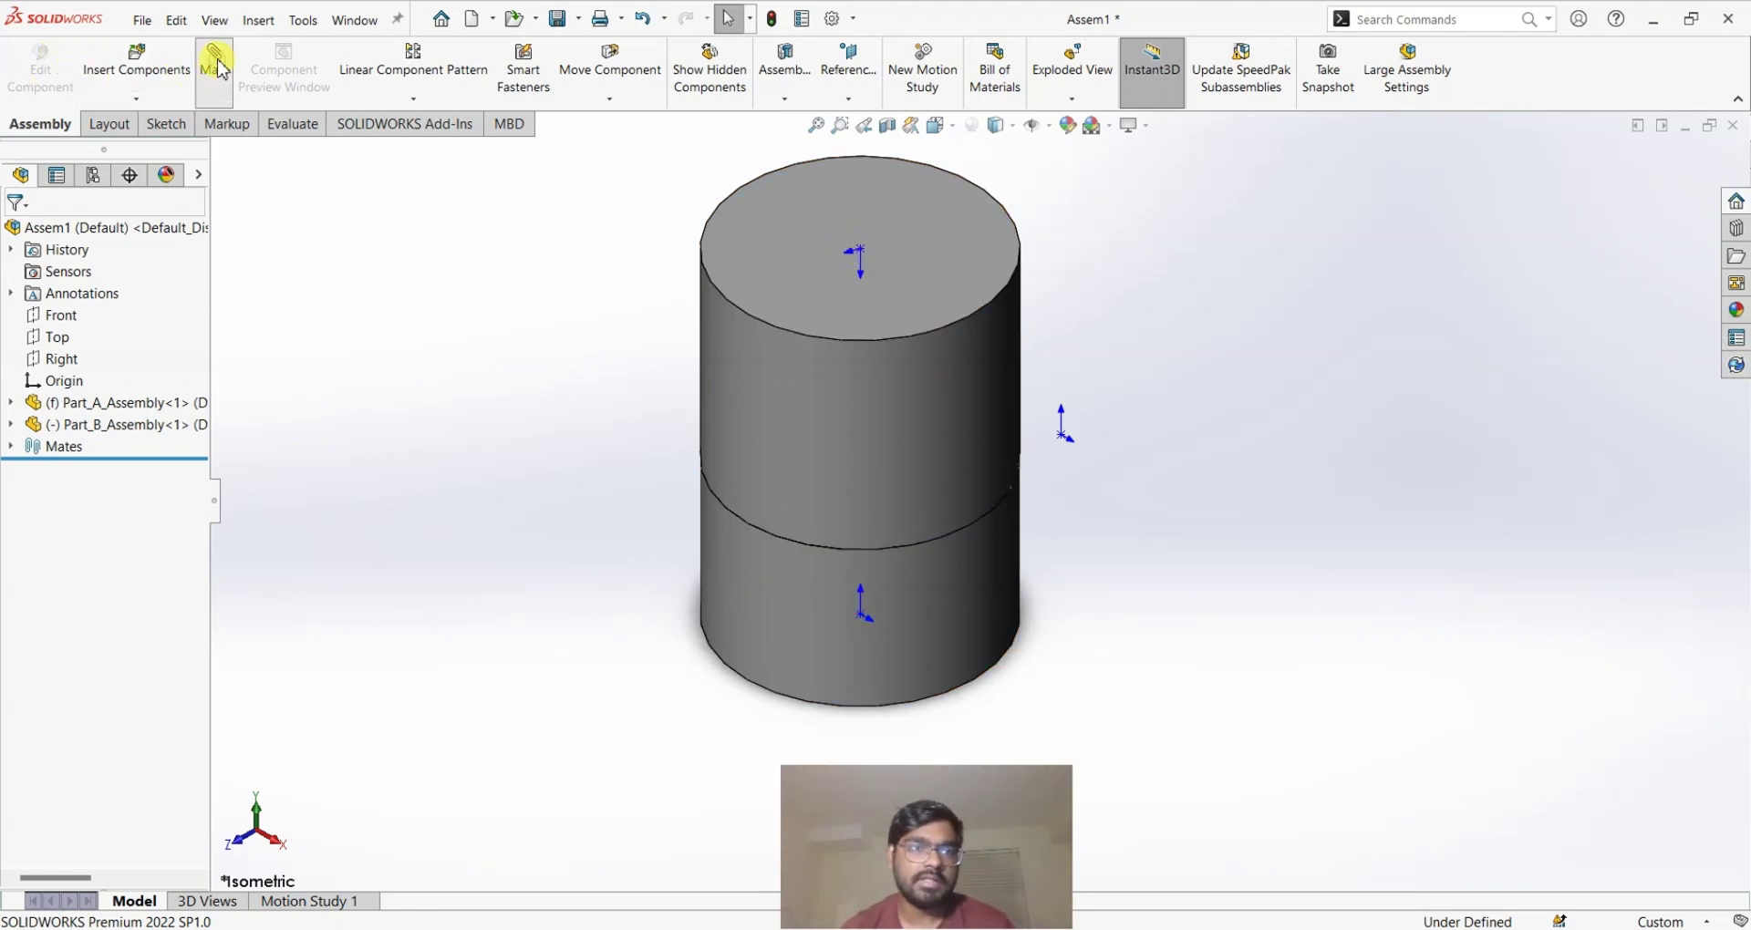
{"action": "left_click", "coordinate": [856, 617]}
{"action": "left_click", "coordinate": [1062, 438]}
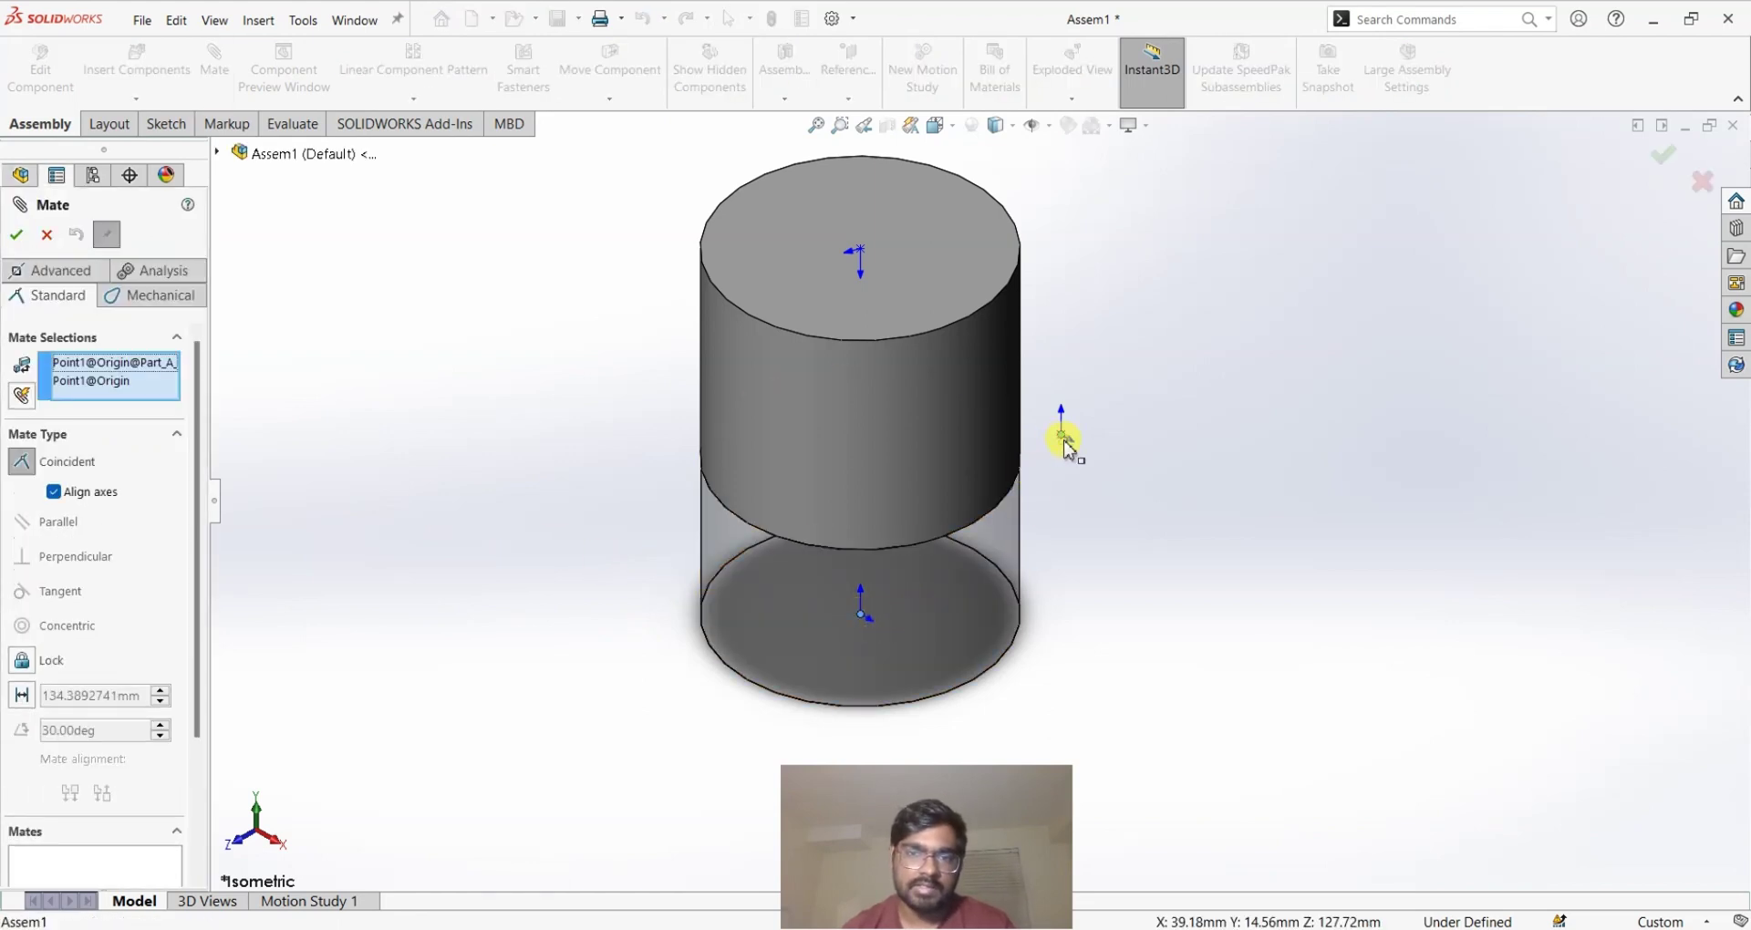
{"action": "left_click", "coordinate": [23, 465]}
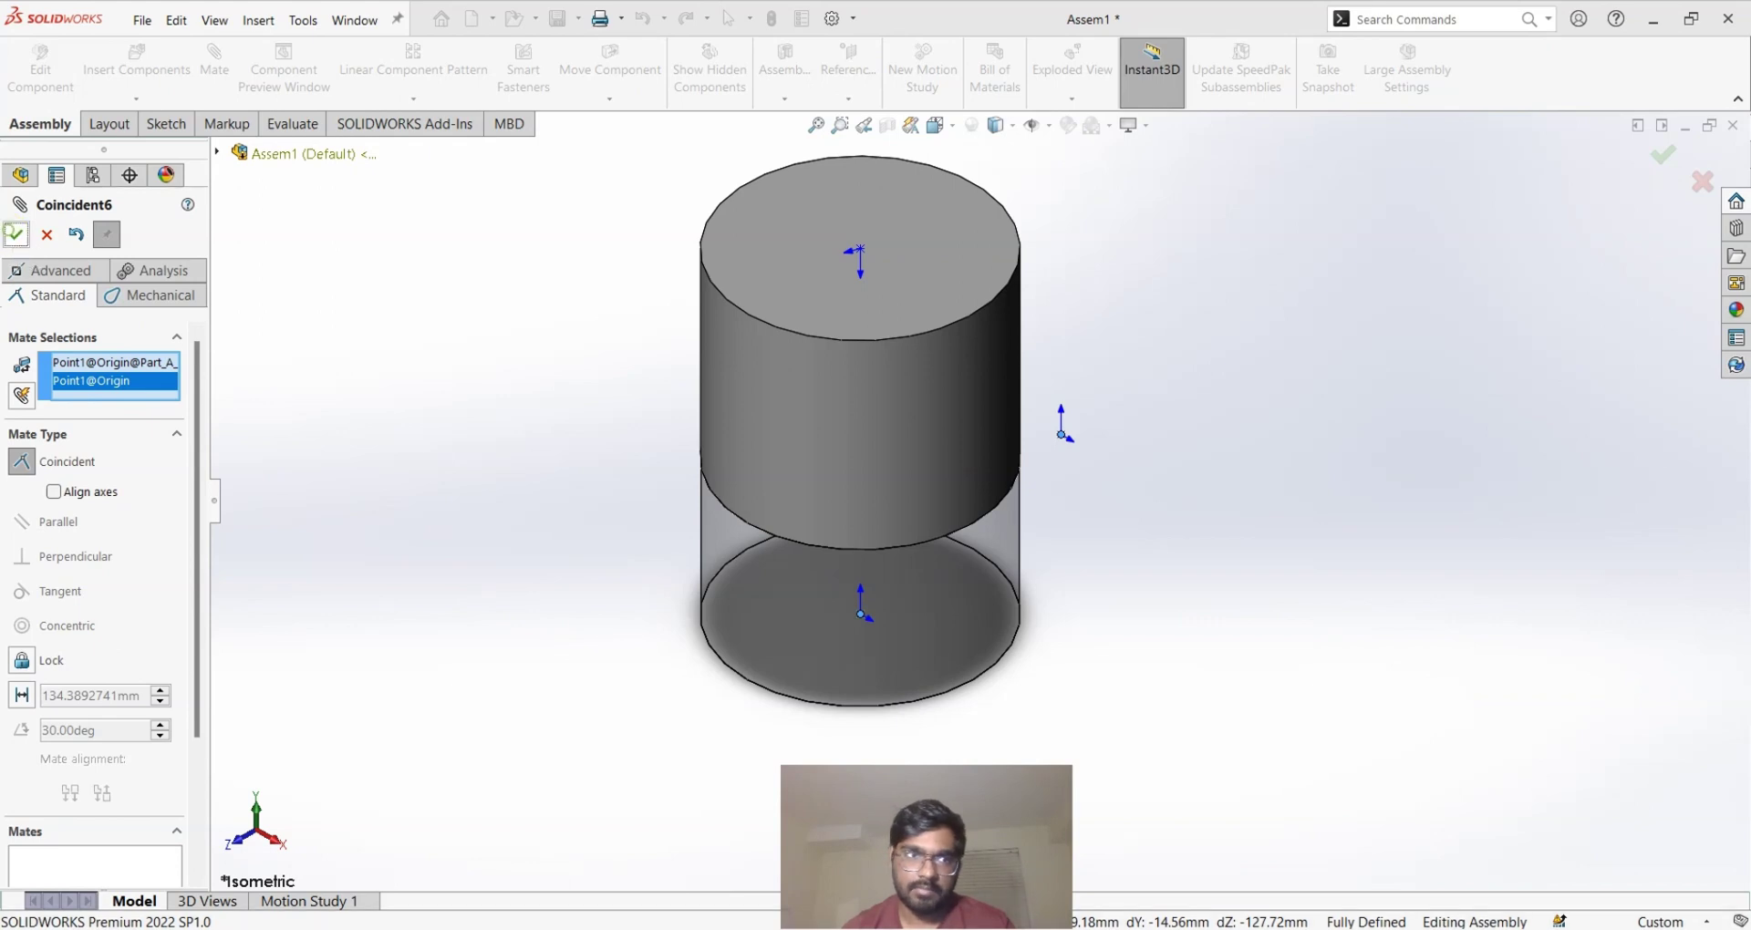
{"action": "left_click", "coordinate": [15, 236]}
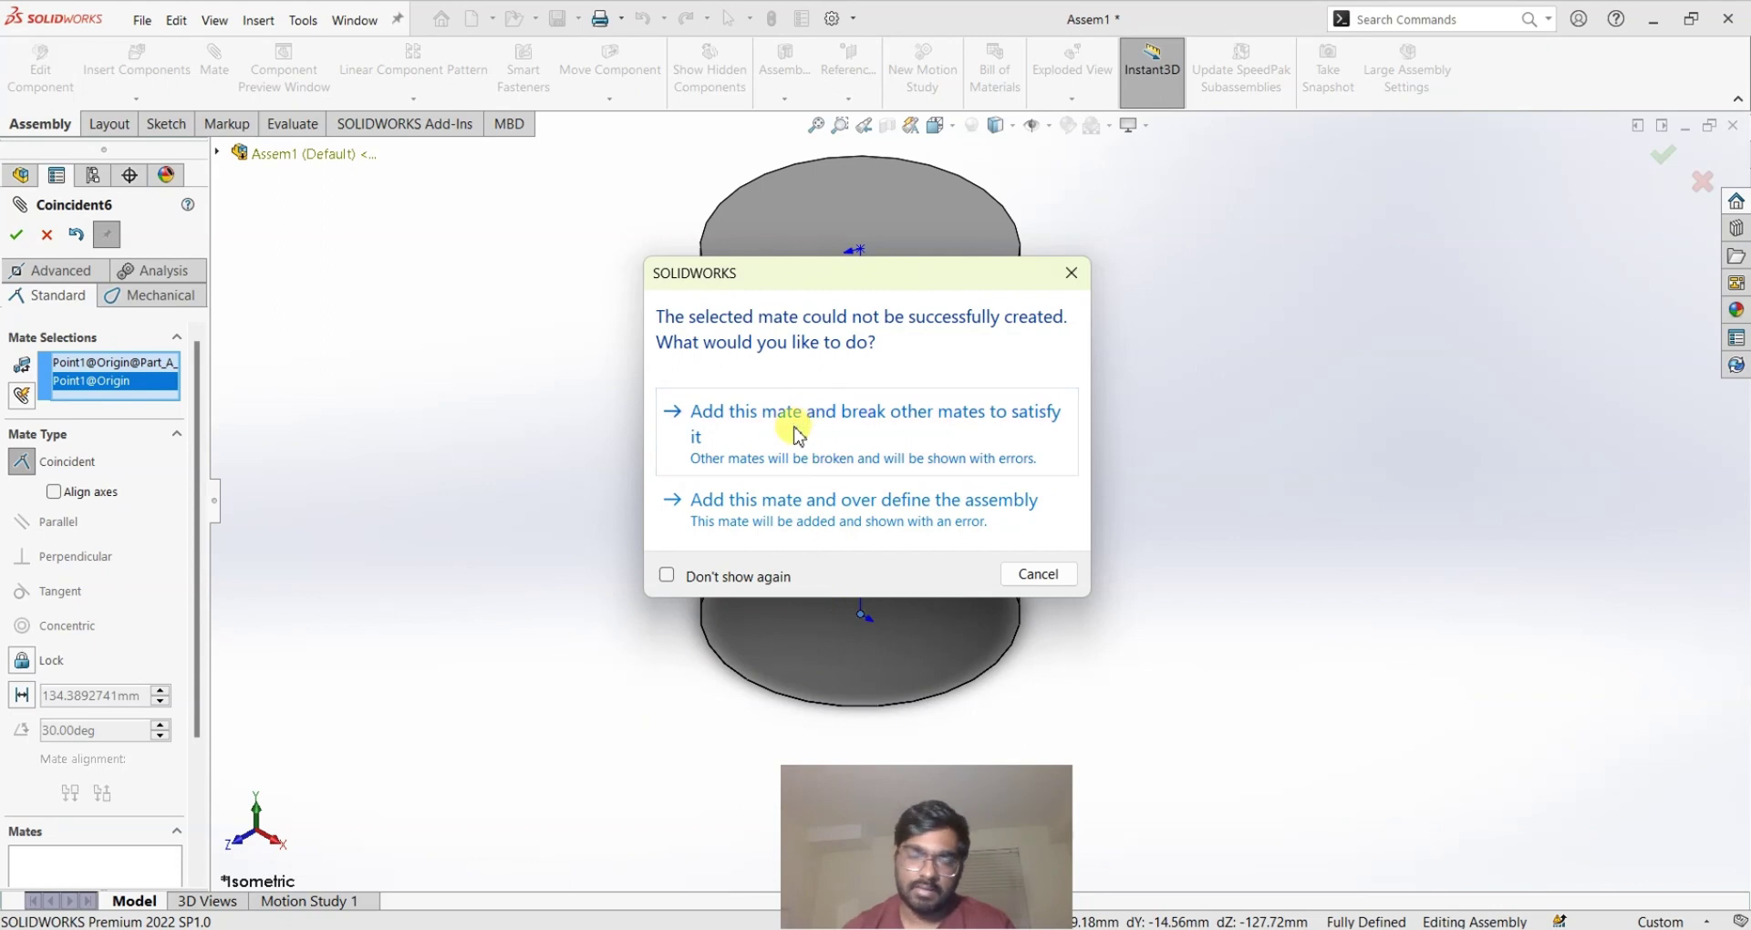
{"action": "left_click", "coordinate": [844, 439]}
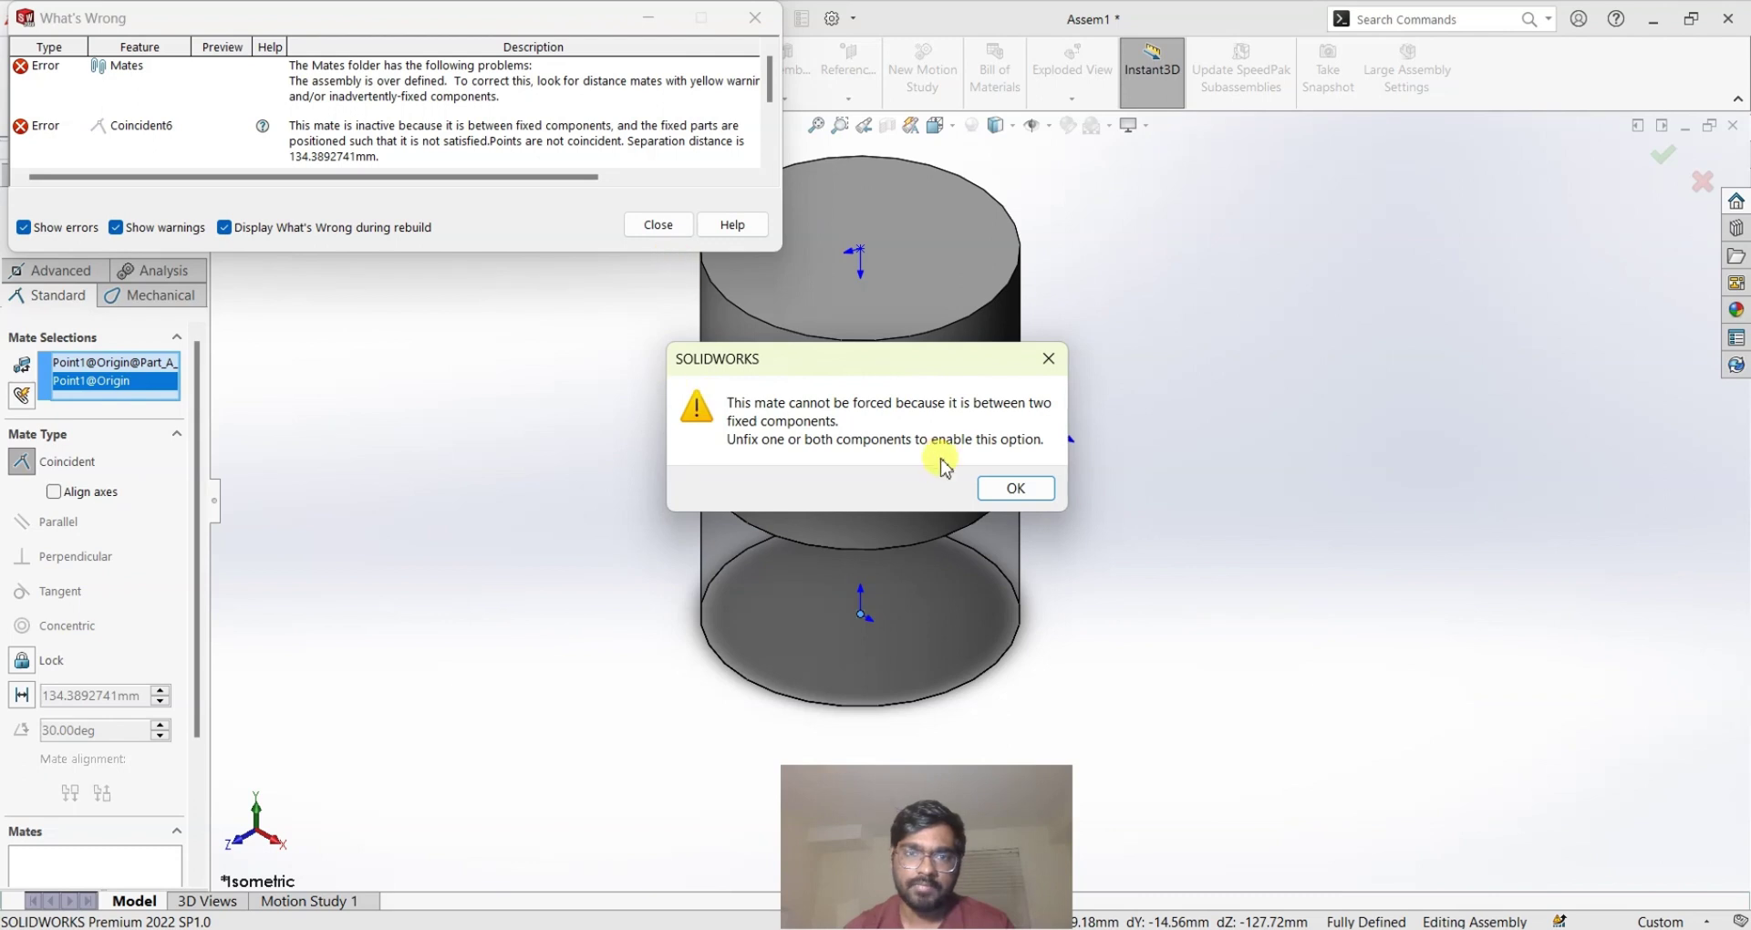
{"action": "left_click", "coordinate": [1014, 488]}
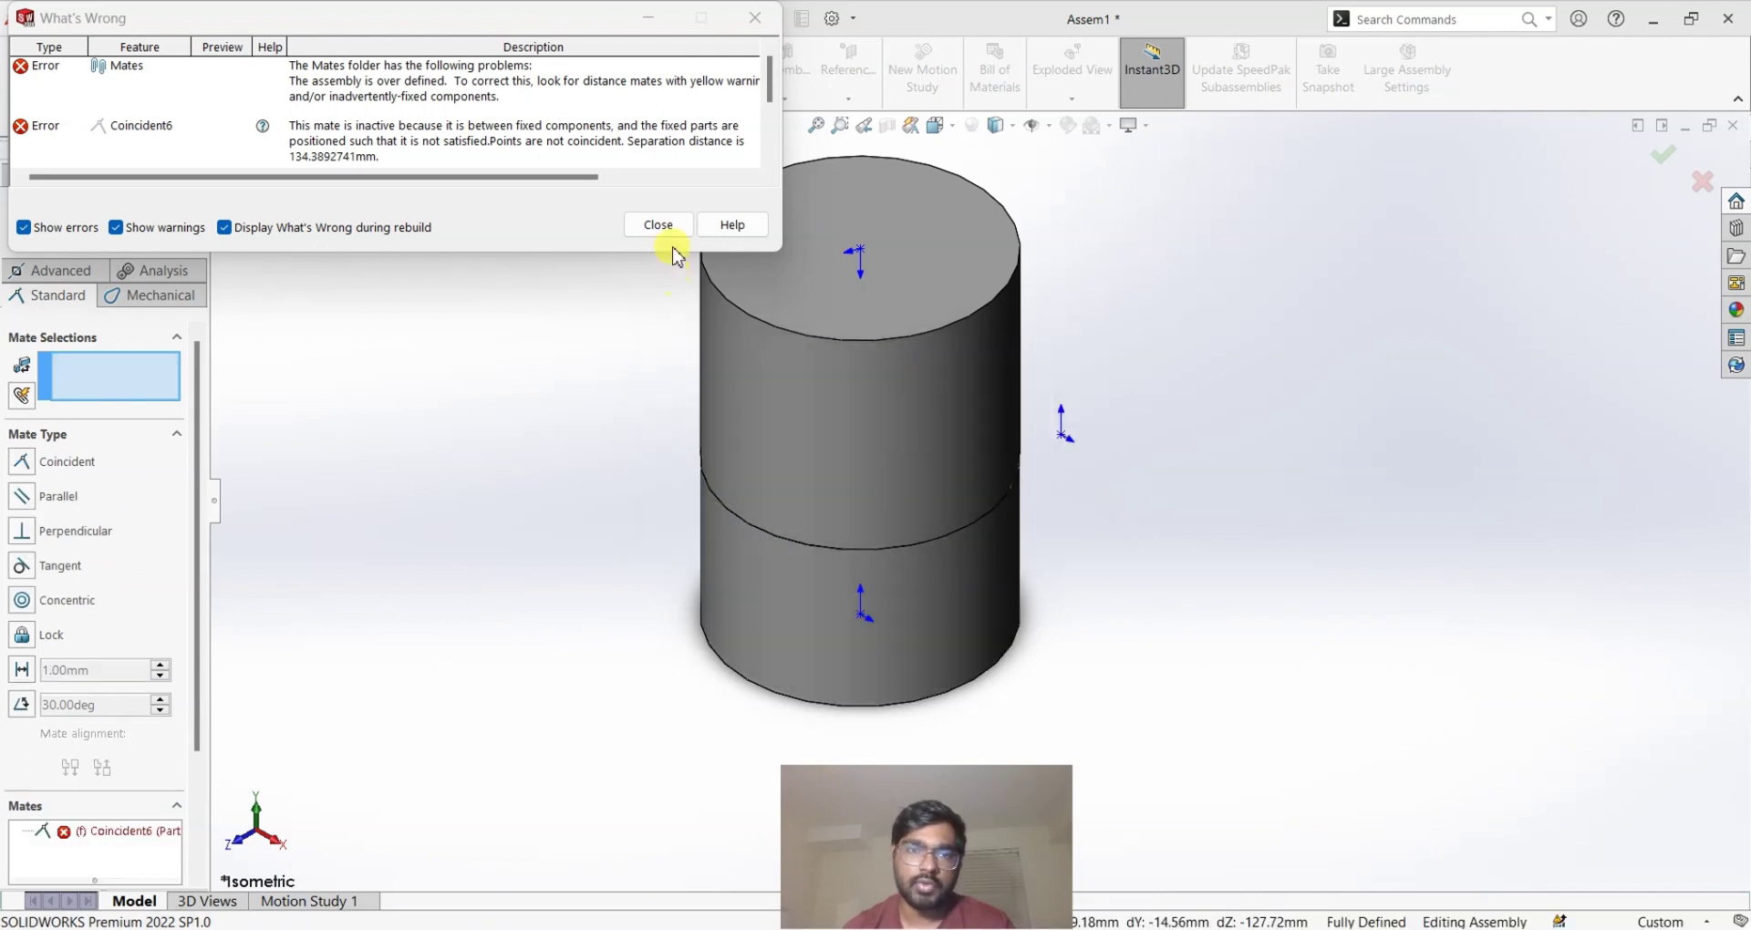
{"action": "left_click", "coordinate": [657, 224]}
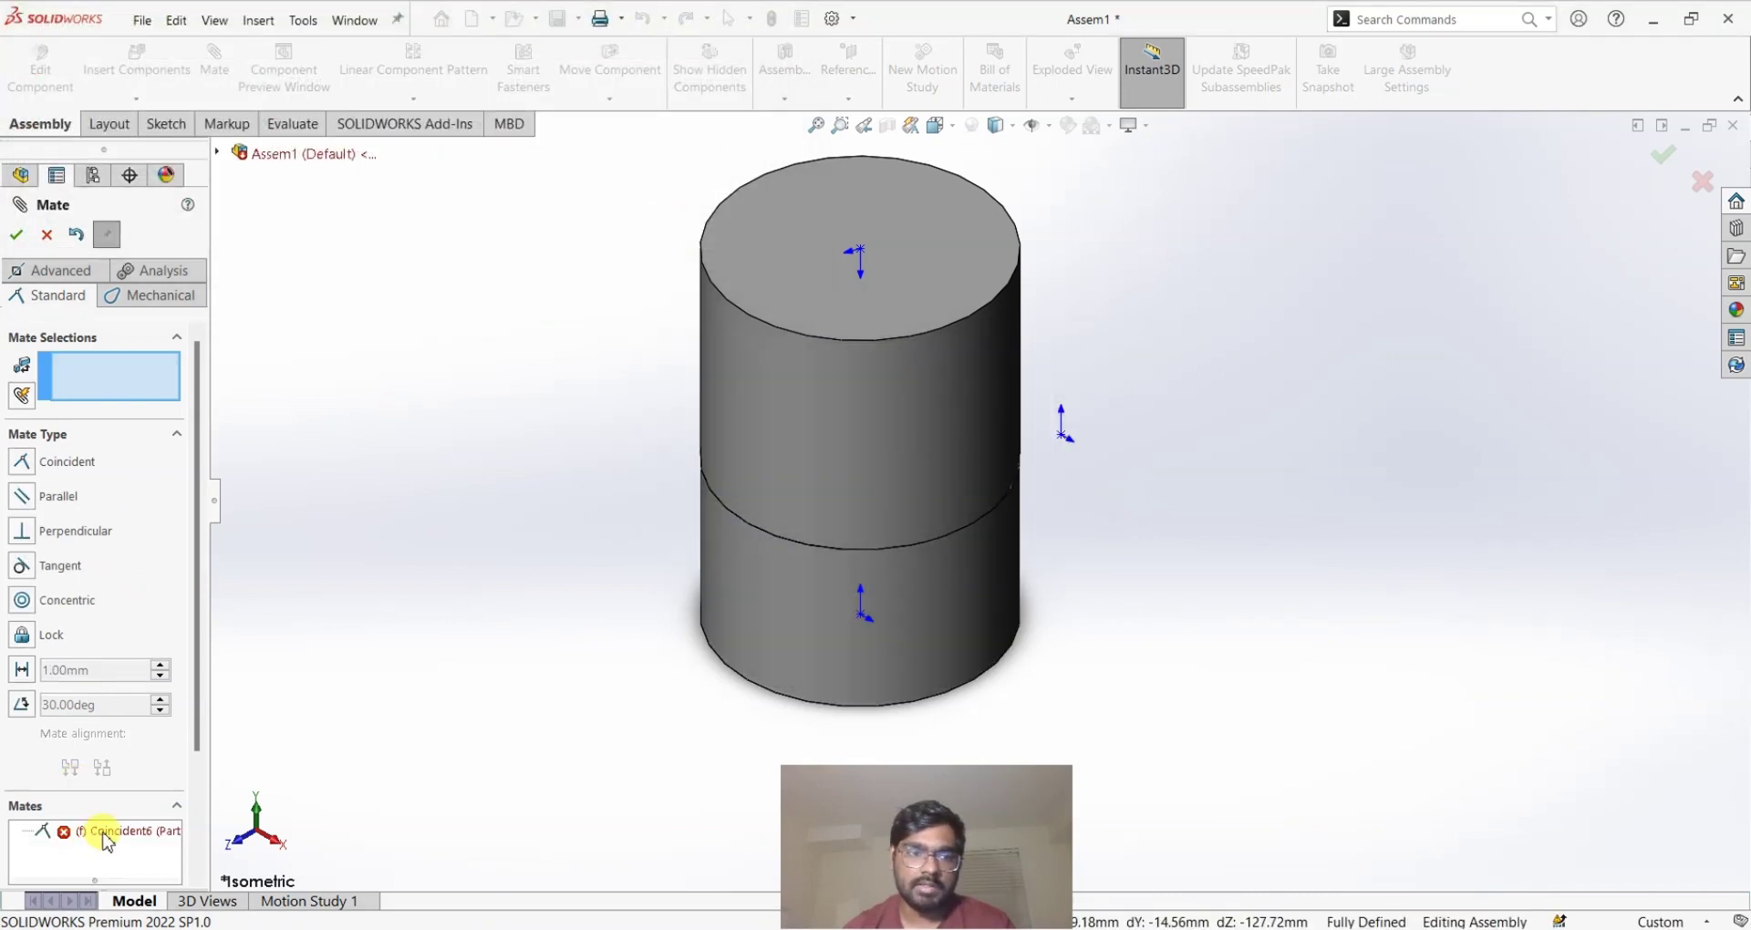
Step: Delete the faulty Coincident mate between the two origins and leave the Mate command
{"action": "left_click", "coordinate": [104, 839]}
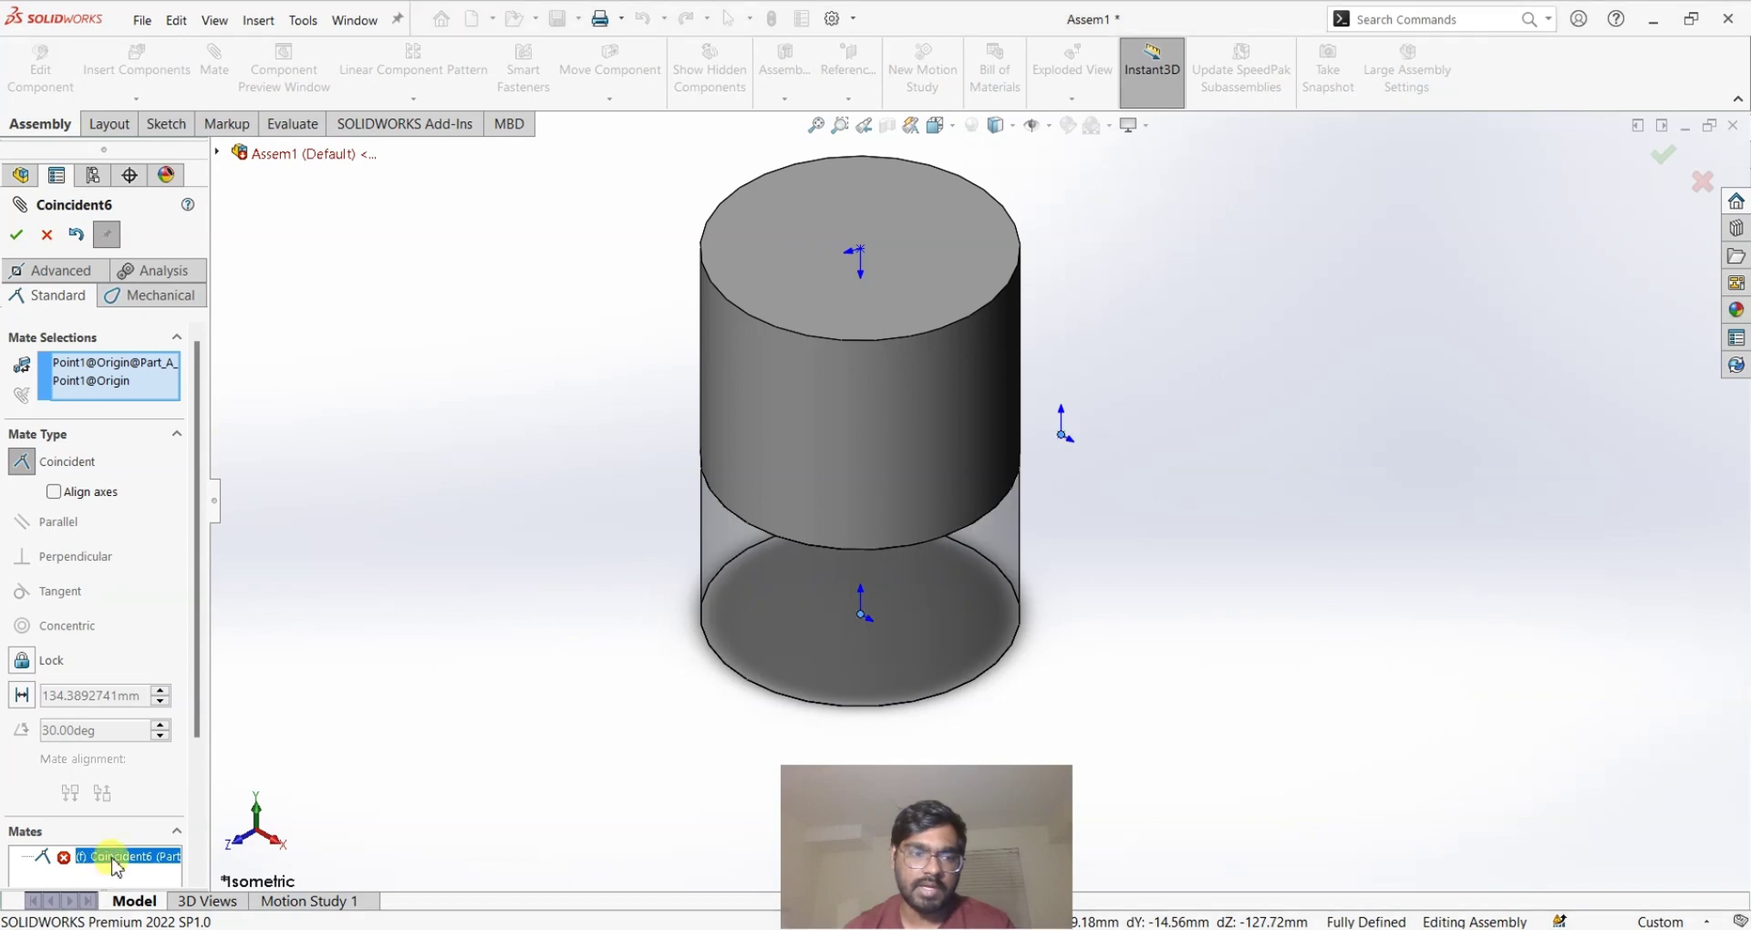
{"action": "right_click", "coordinate": [112, 857]}
{"action": "left_click", "coordinate": [164, 871]}
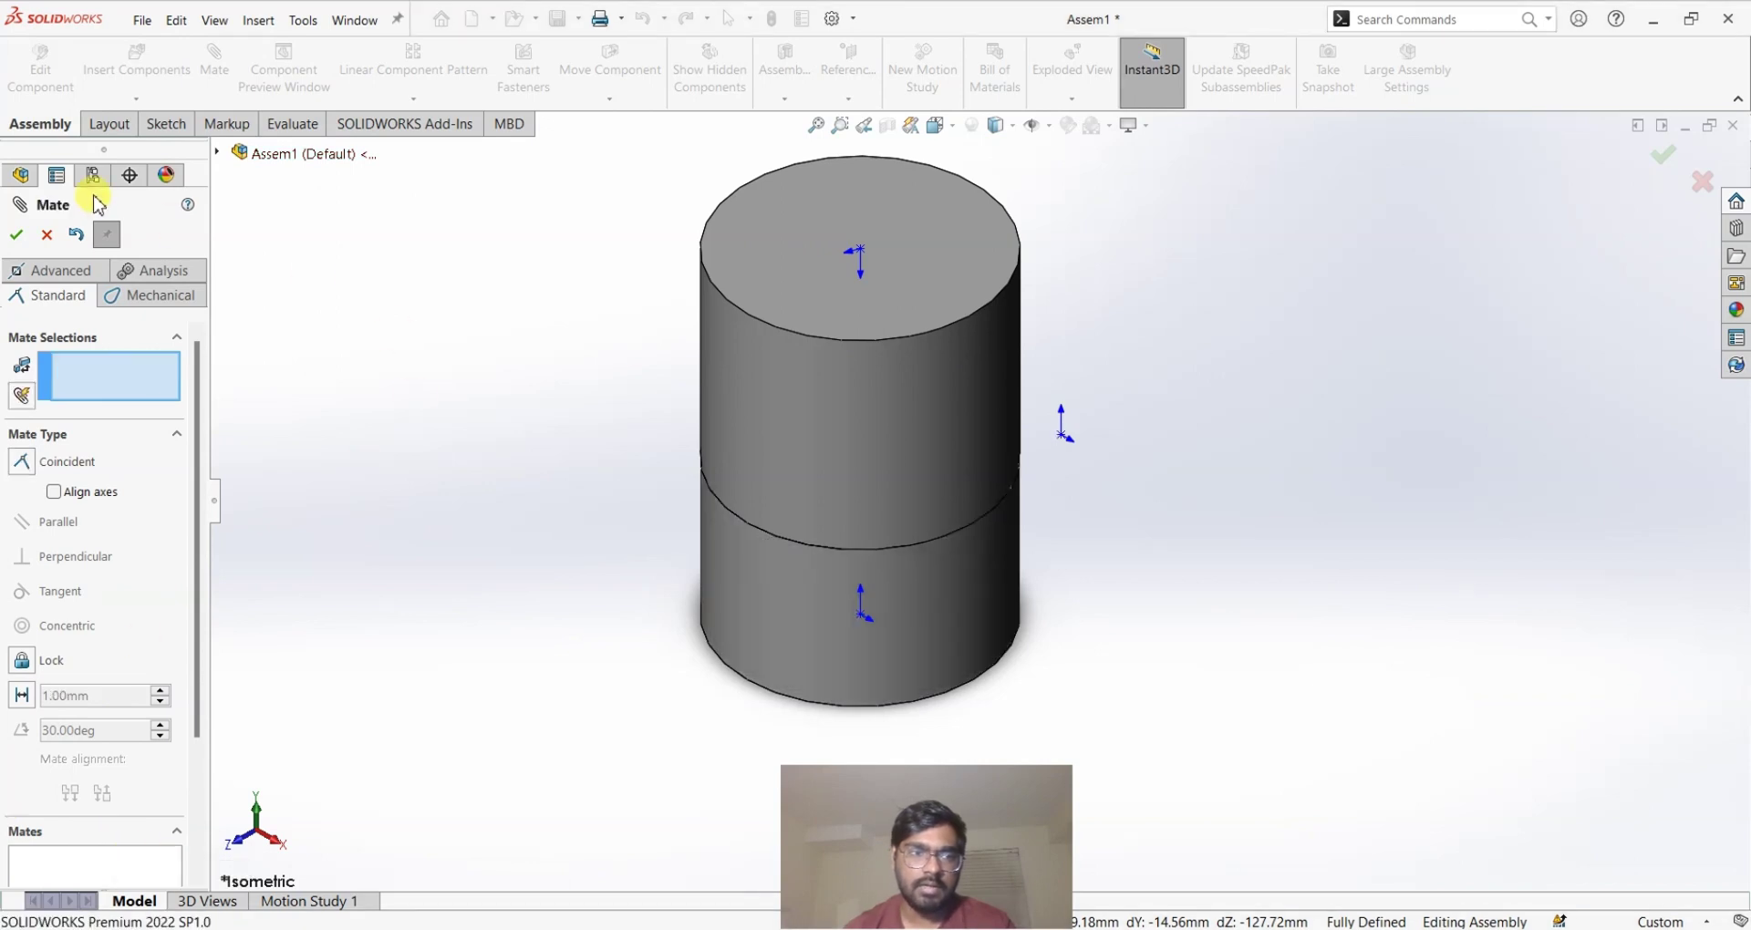
{"action": "left_click", "coordinate": [44, 234]}
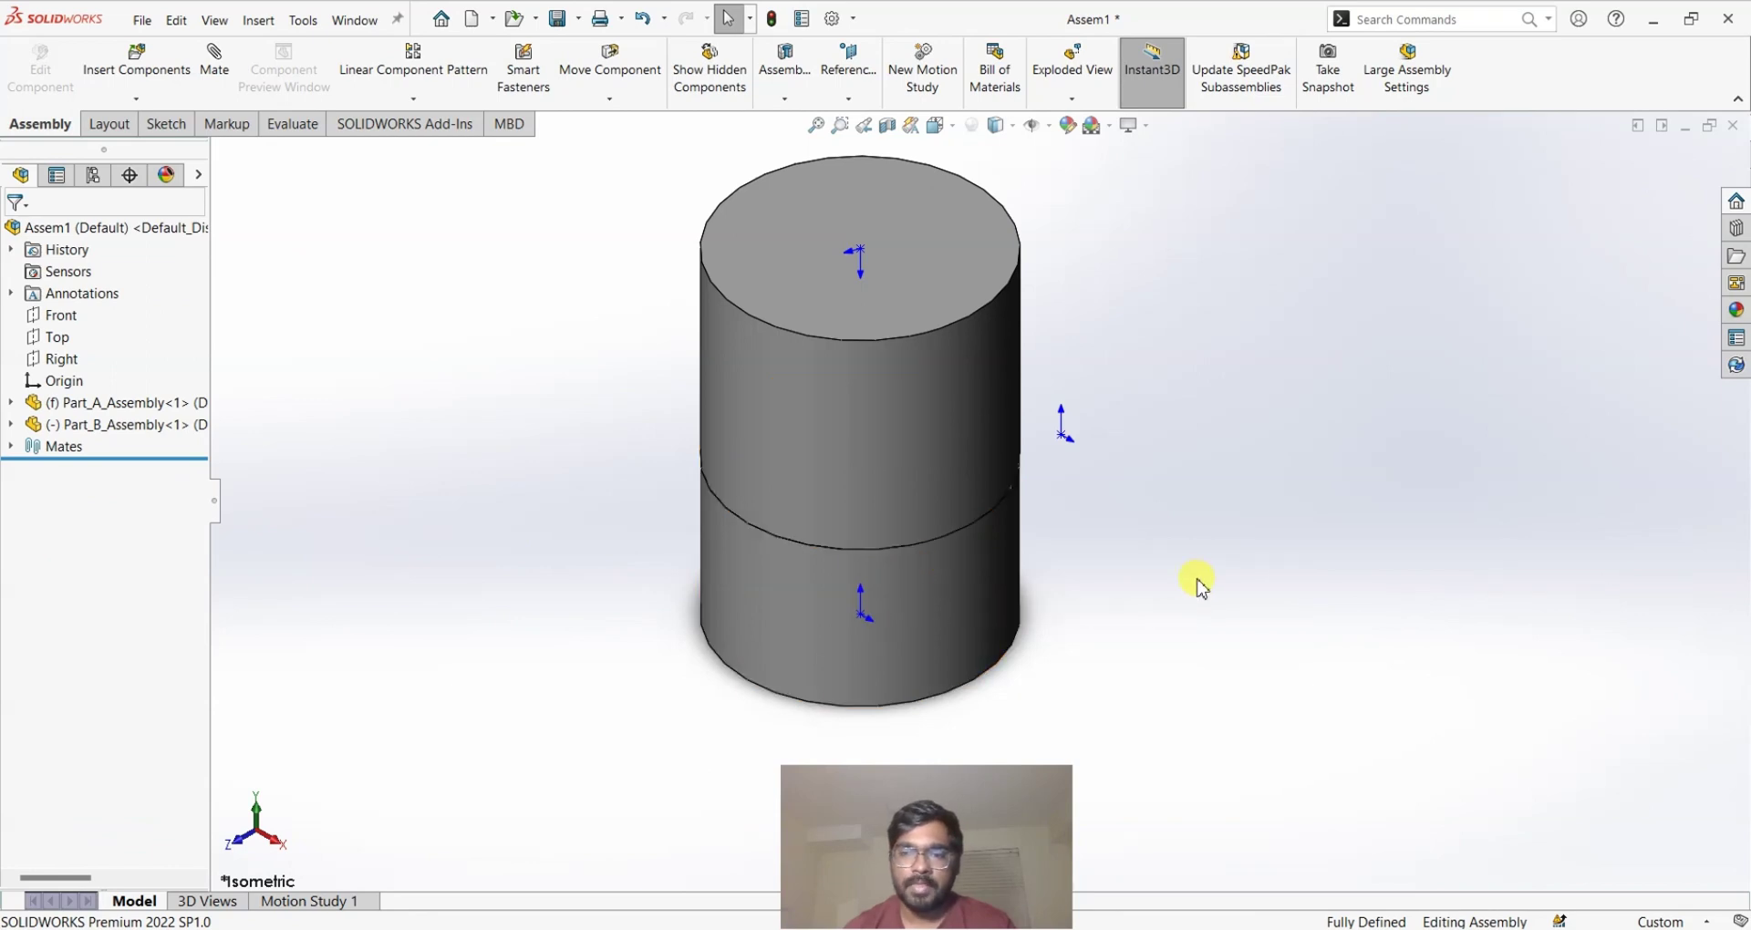
Step: Float the fixed Part_A_Assembly and shift it slightly together with the mated part
{"action": "right_click", "coordinate": [939, 585]}
{"action": "left_click", "coordinate": [1007, 577]}
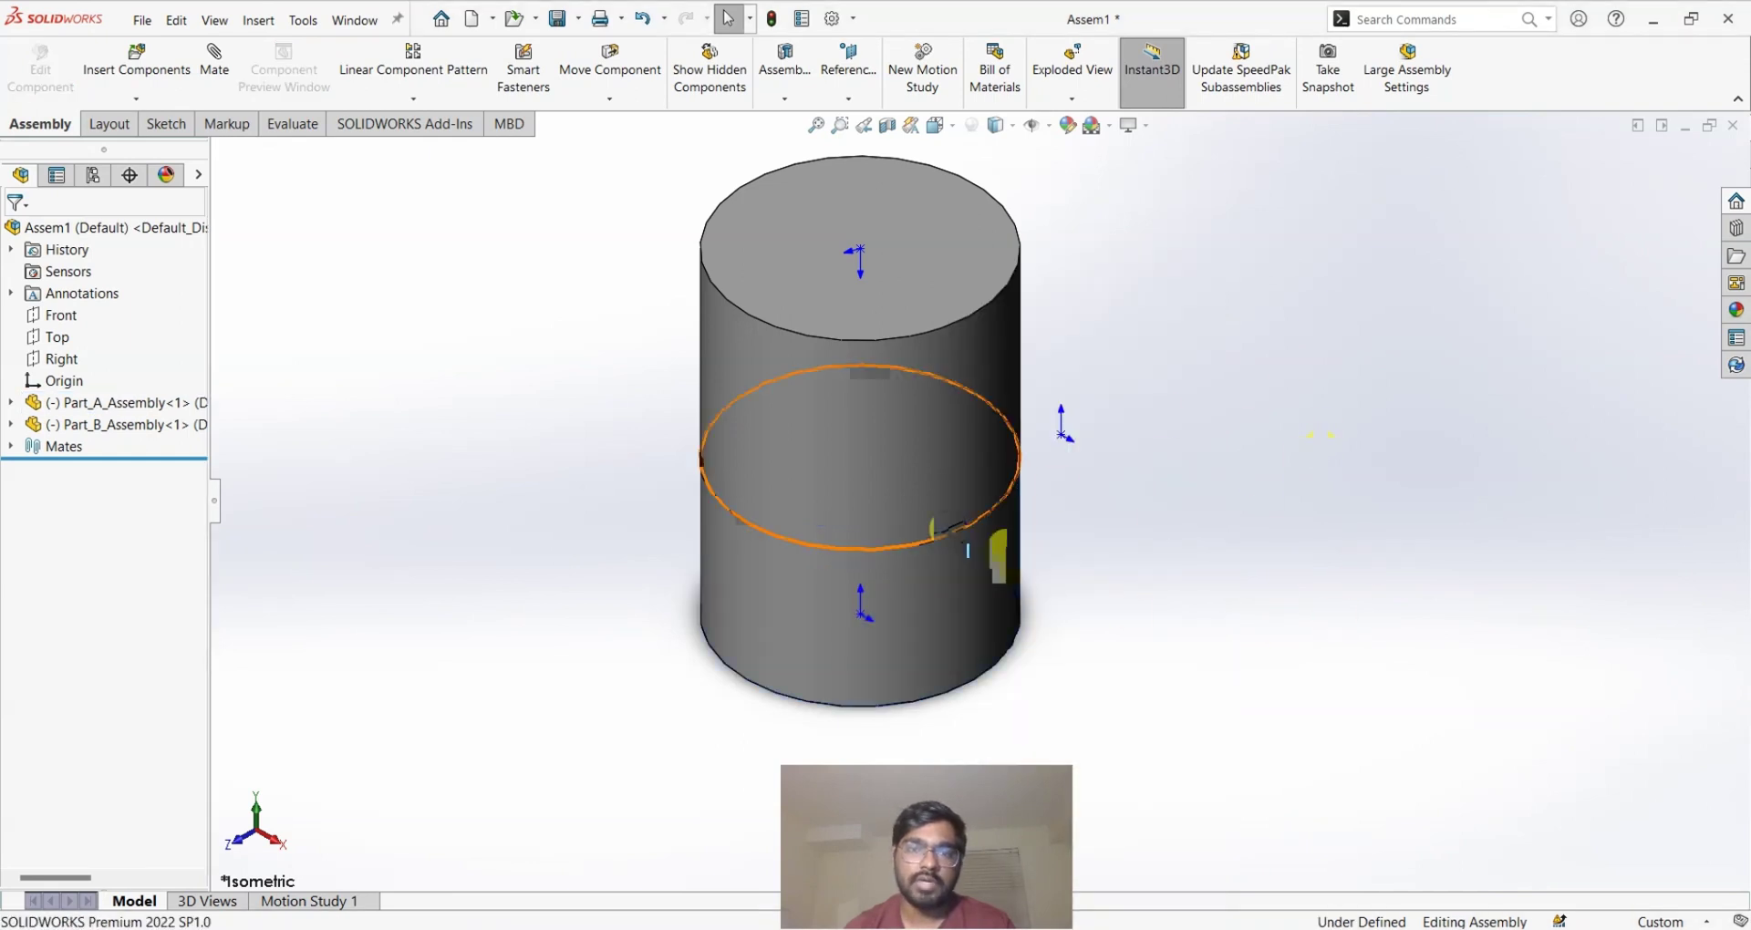
{"action": "left_click_drag", "start_coordinate": [937, 585], "coordinate": [901, 645]}
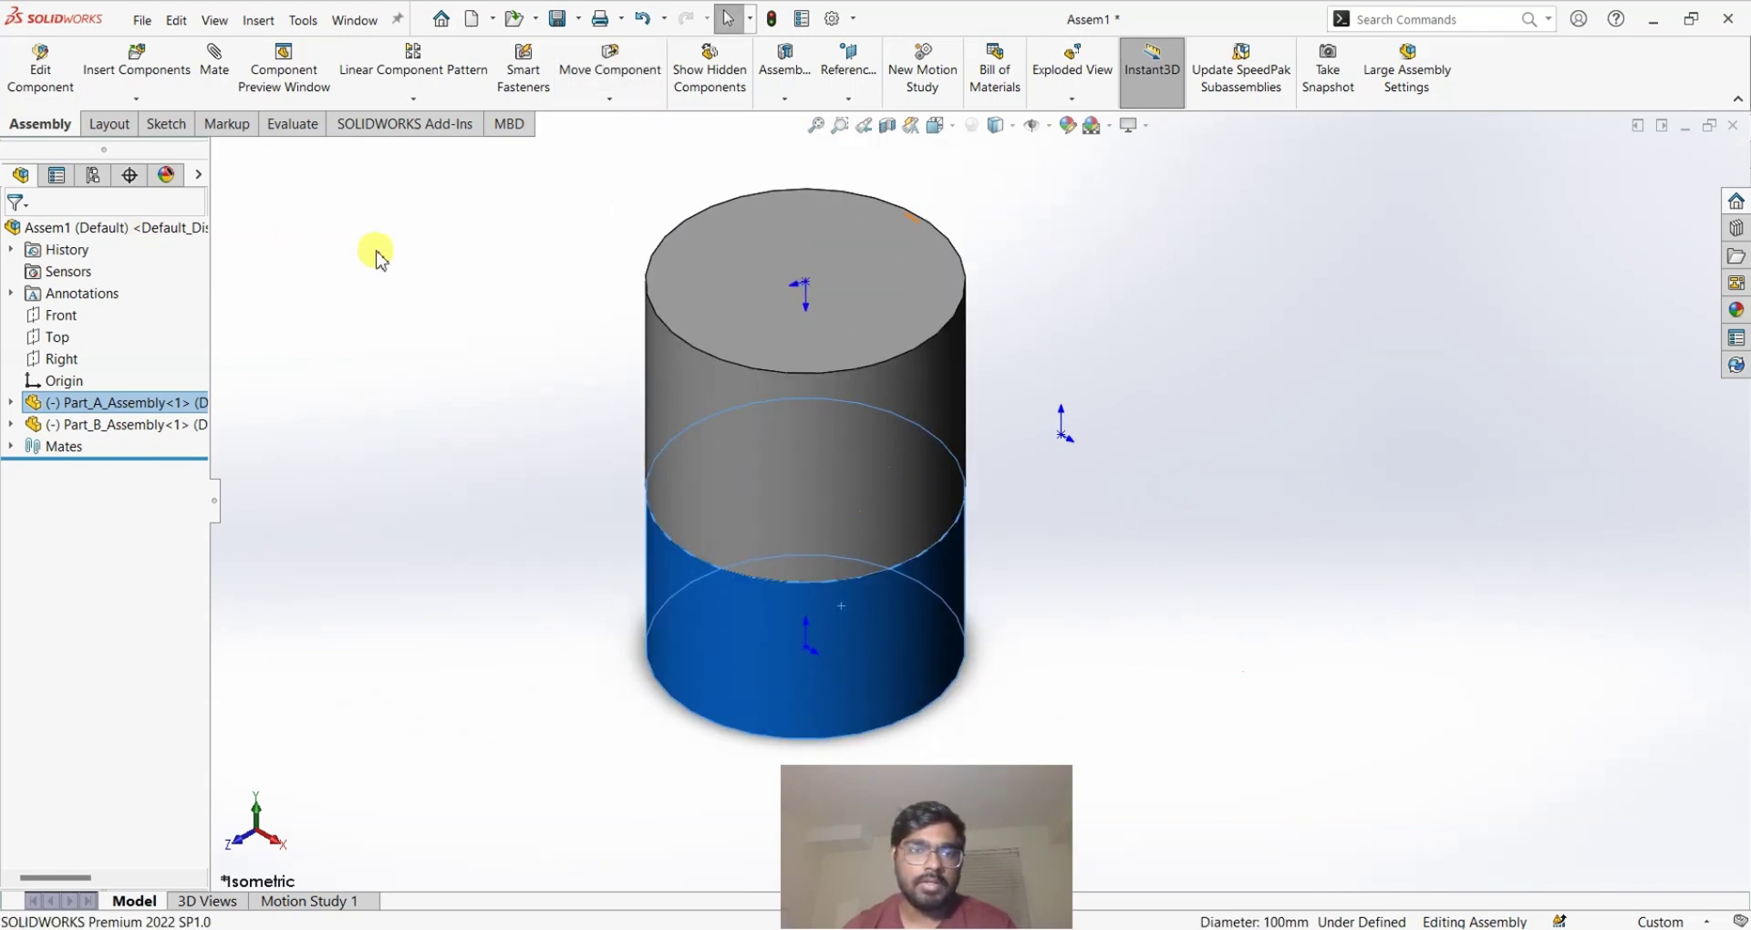
{"action": "left_click", "coordinate": [497, 313]}
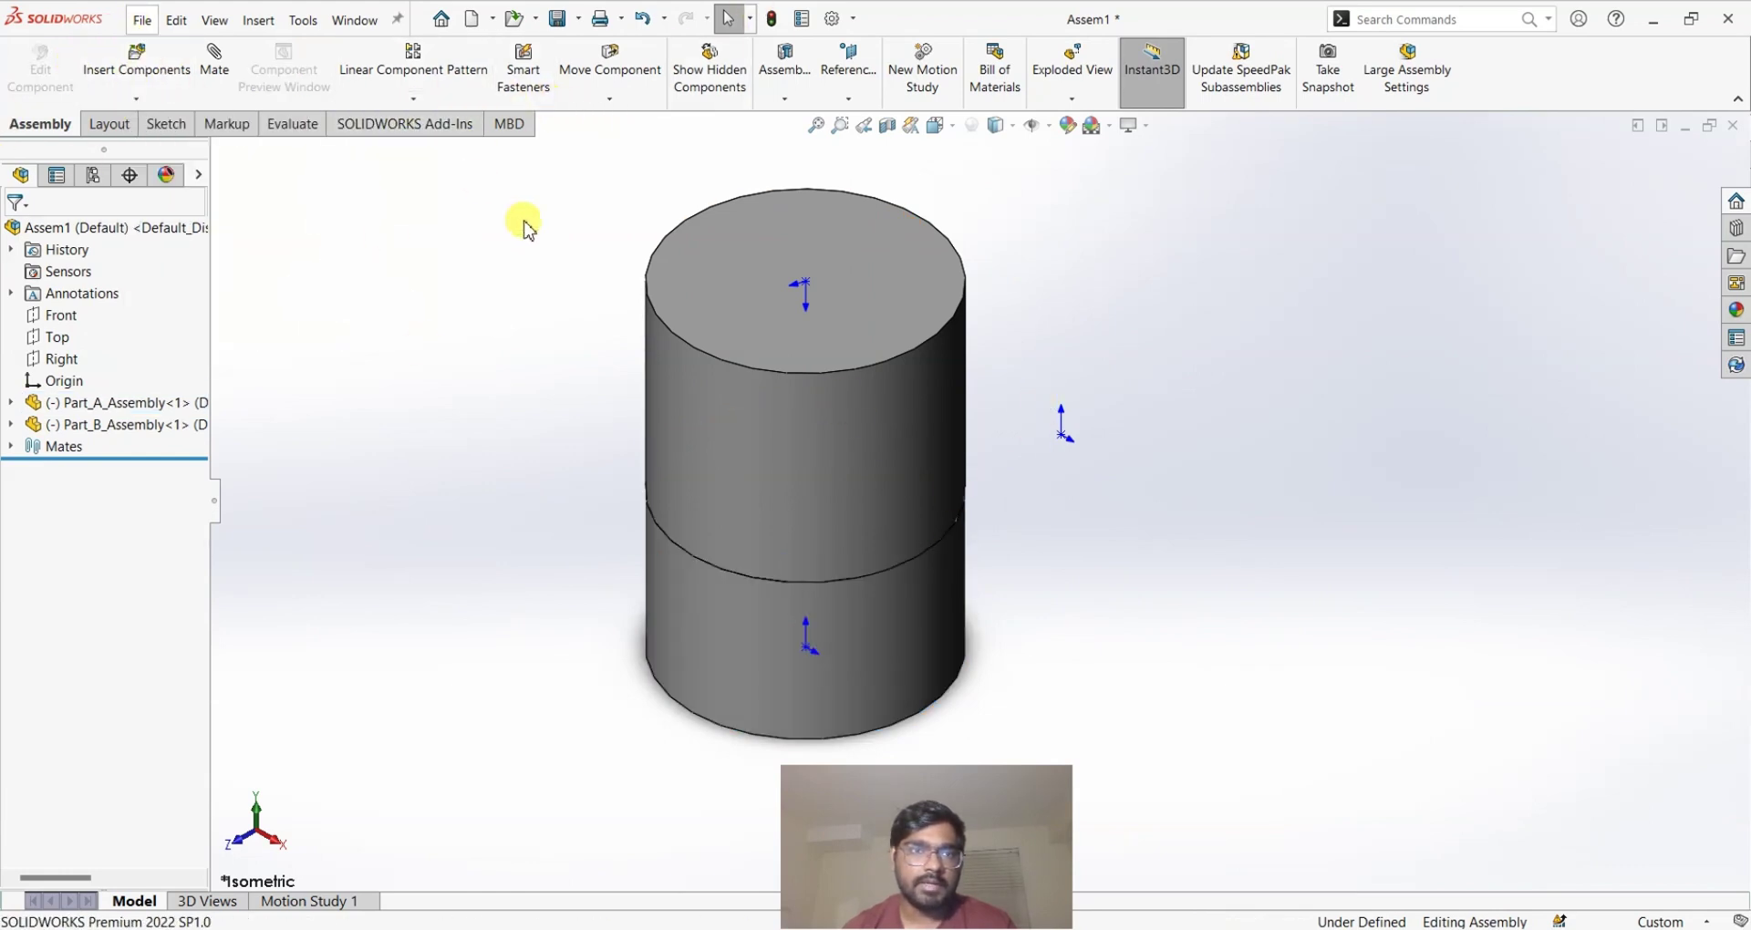
Step: Add a Coincident mate with aligned axes between the assembly origin and Part_A_Assembly's origin, and finish mating
{"action": "left_click", "coordinate": [215, 62]}
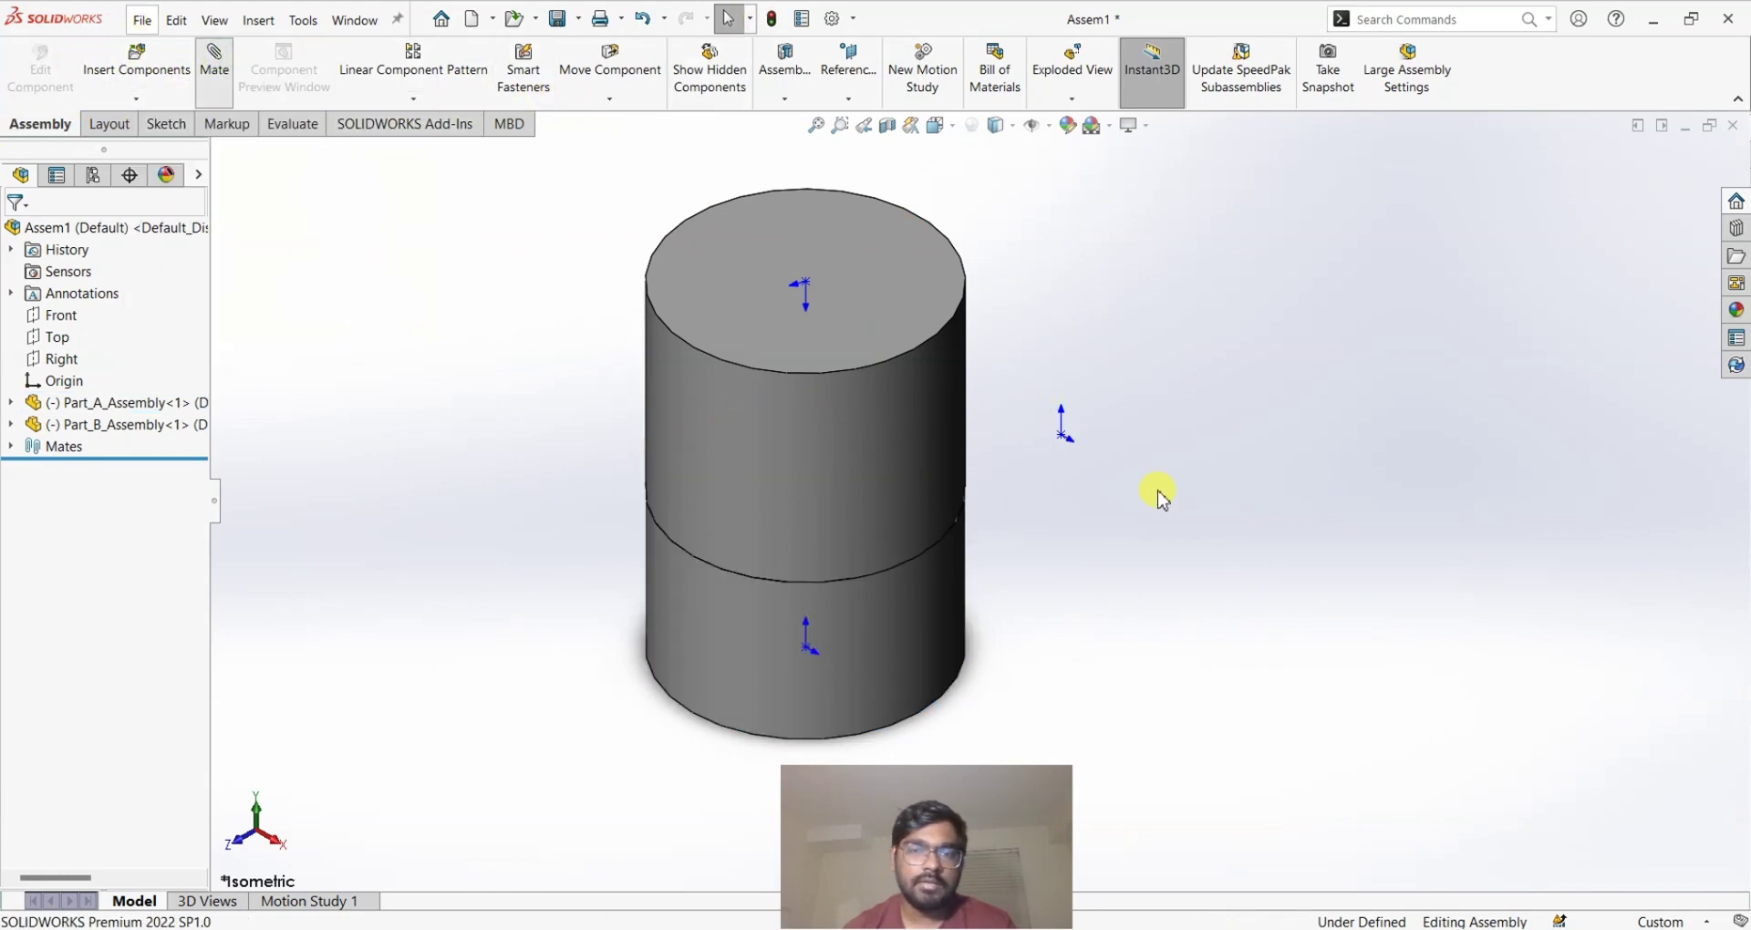
{"action": "left_click", "coordinate": [1061, 437]}
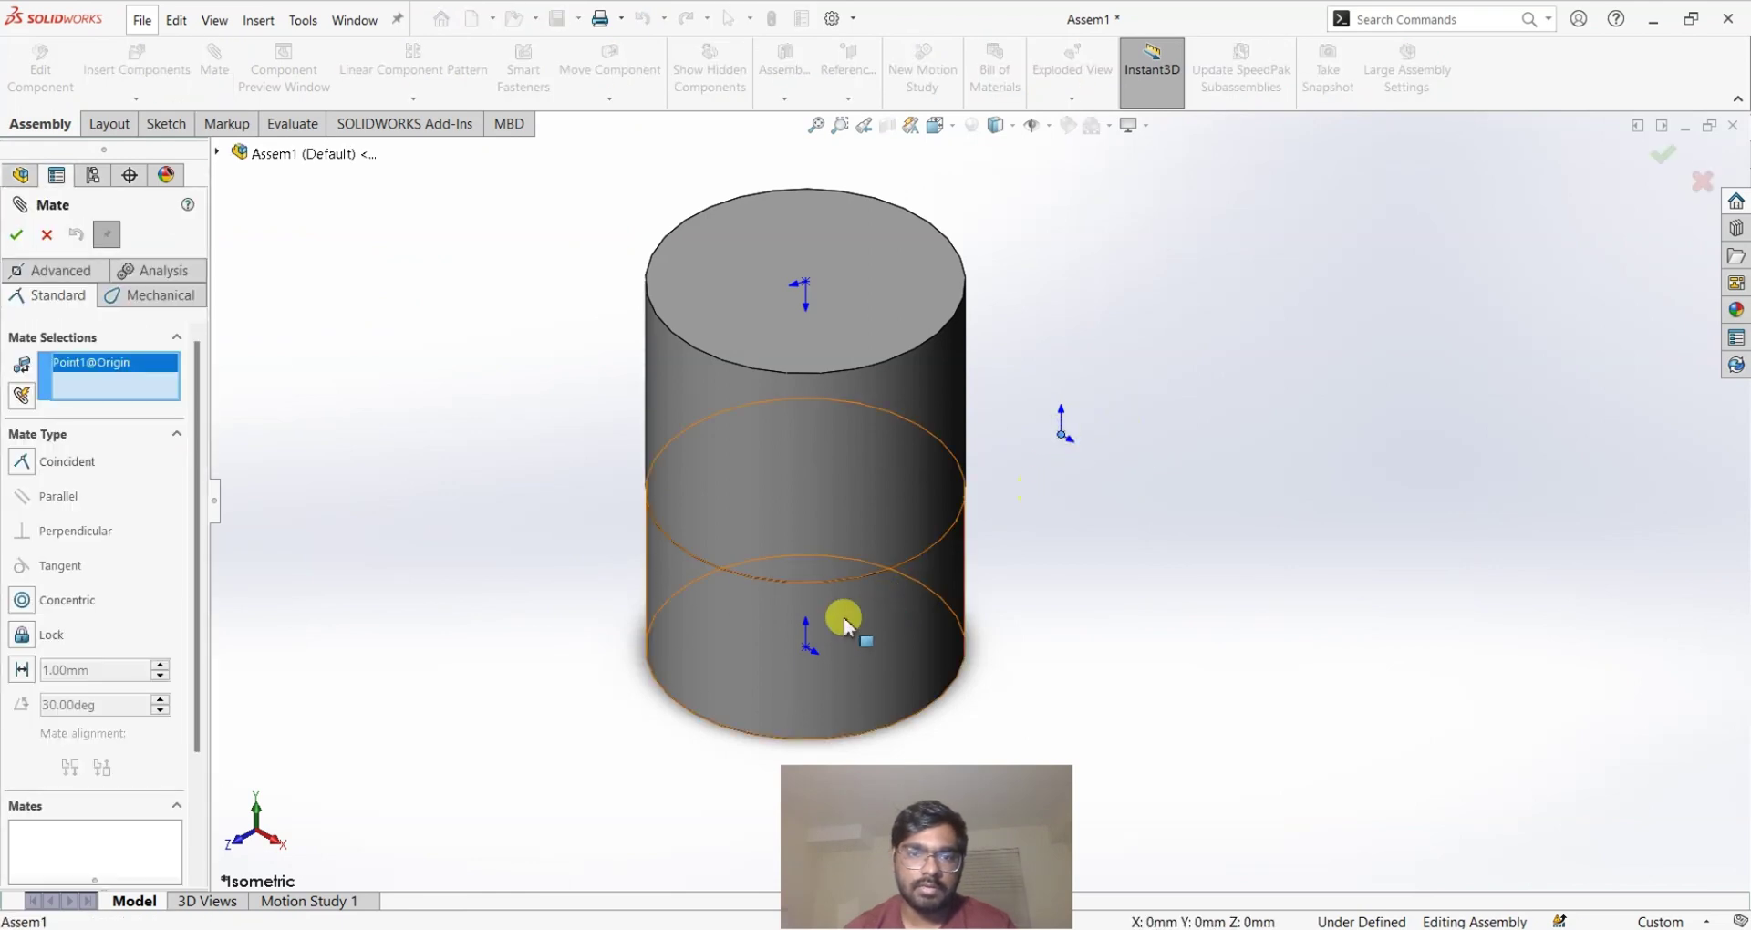
{"action": "left_click", "coordinate": [802, 645]}
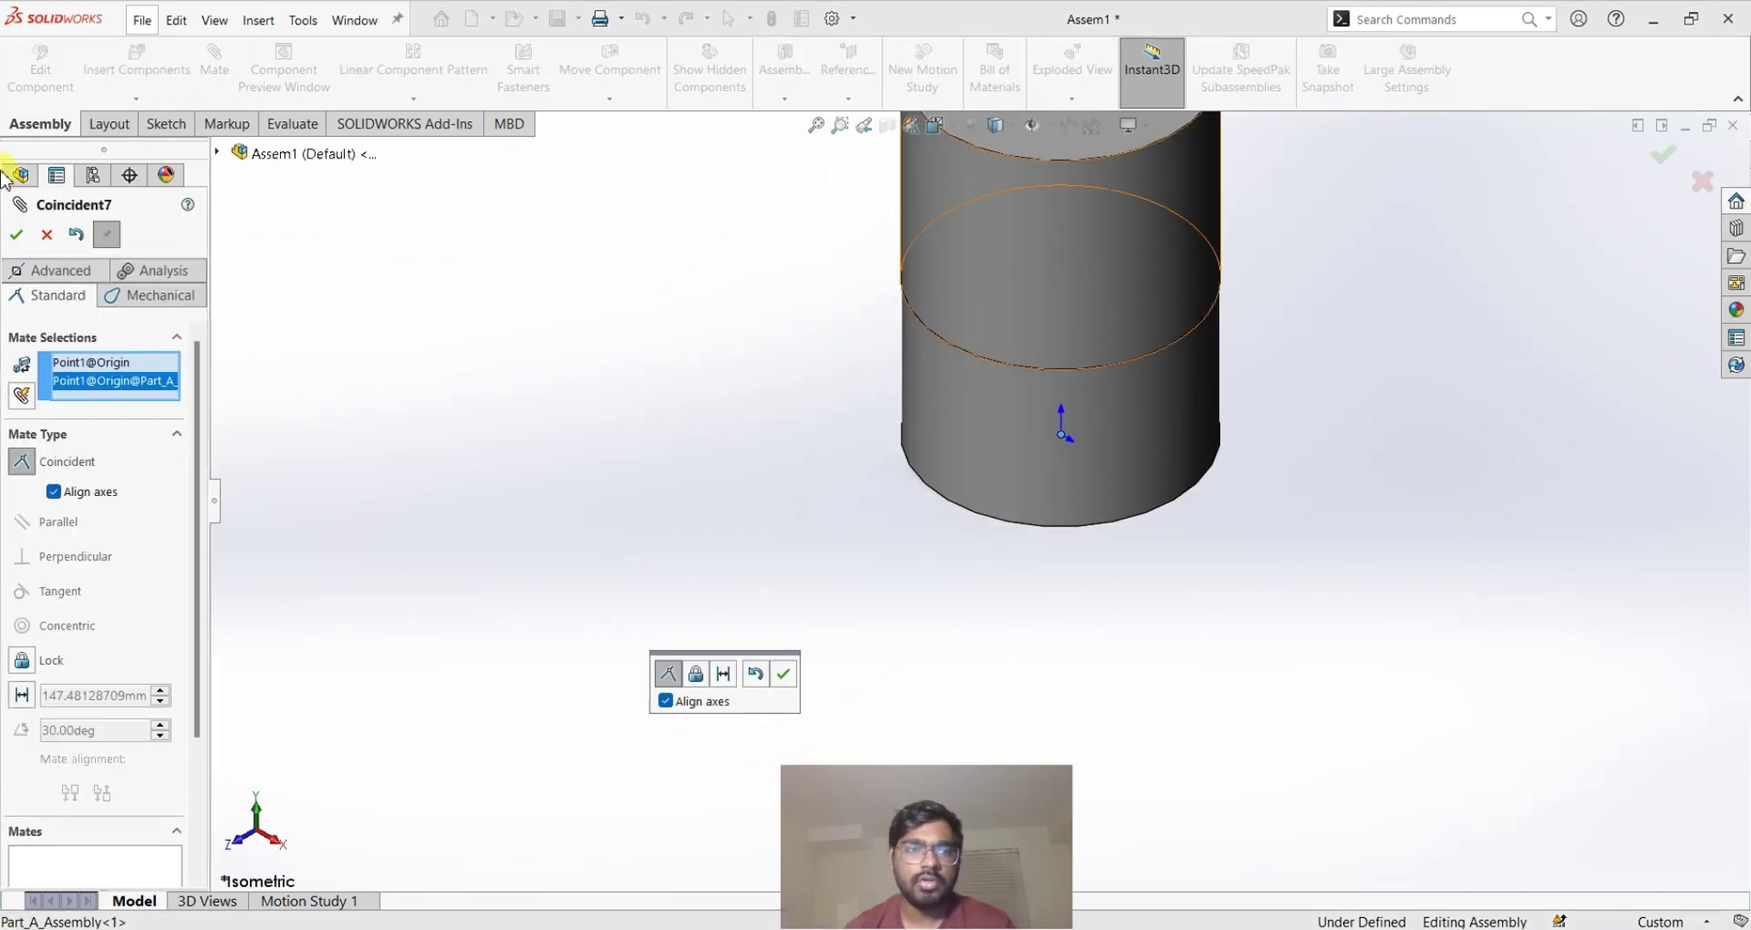
{"action": "left_click", "coordinate": [216, 151]}
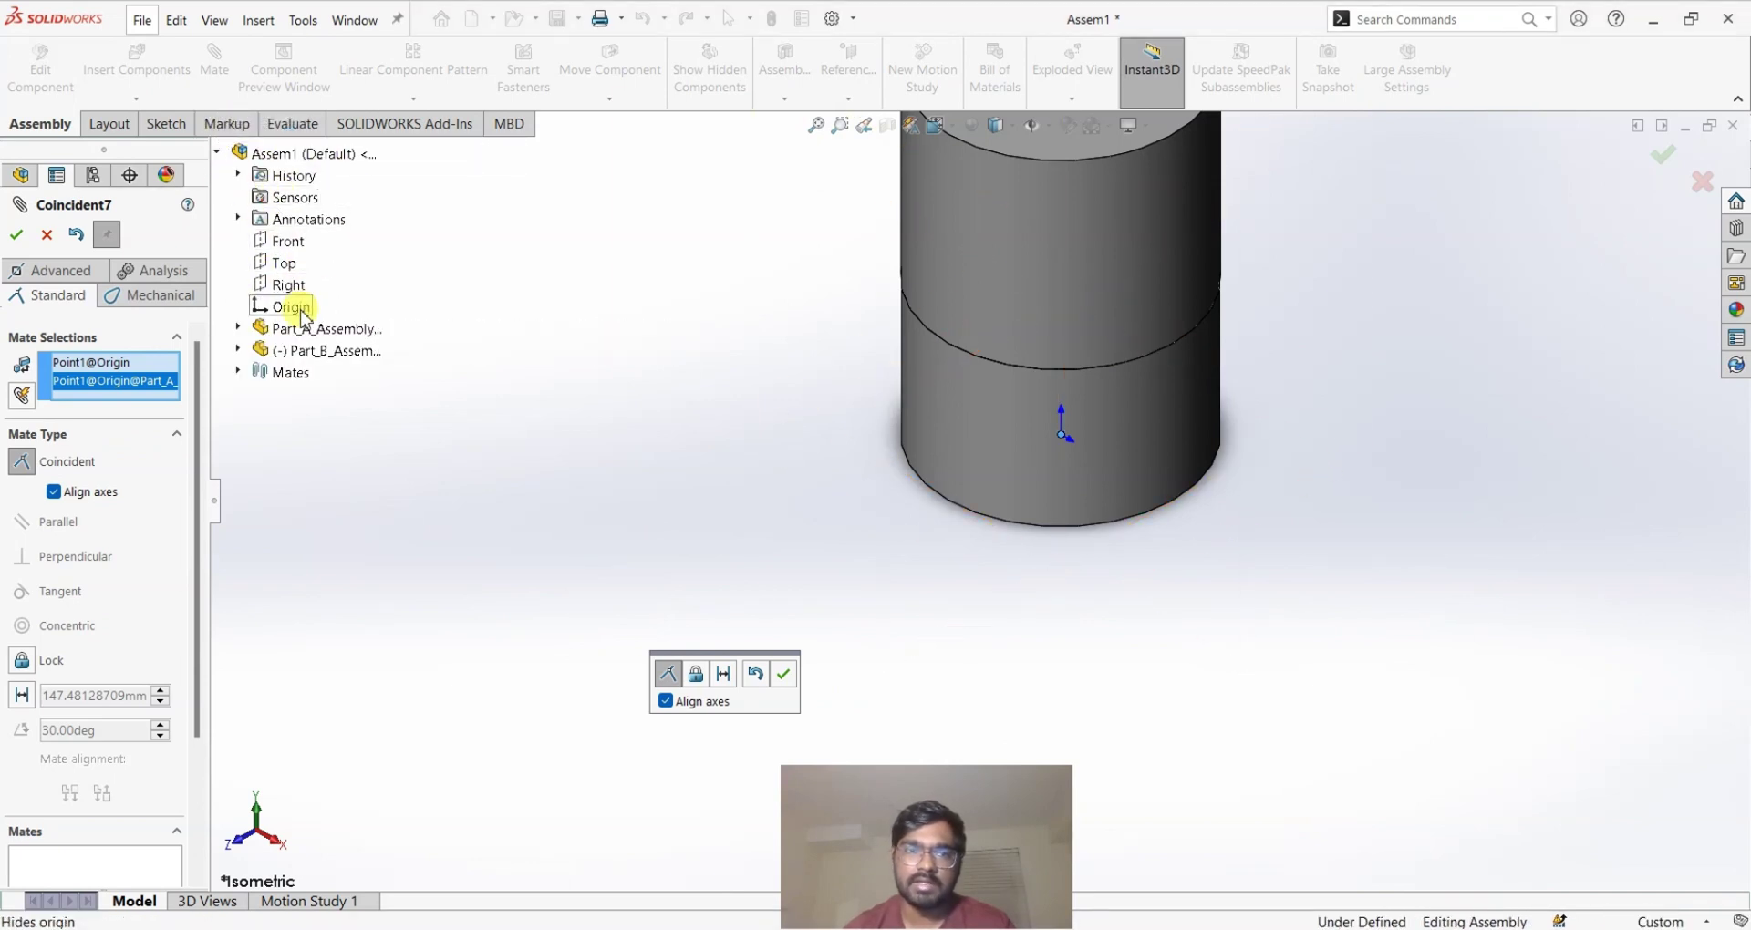
{"action": "left_click", "coordinate": [238, 328]}
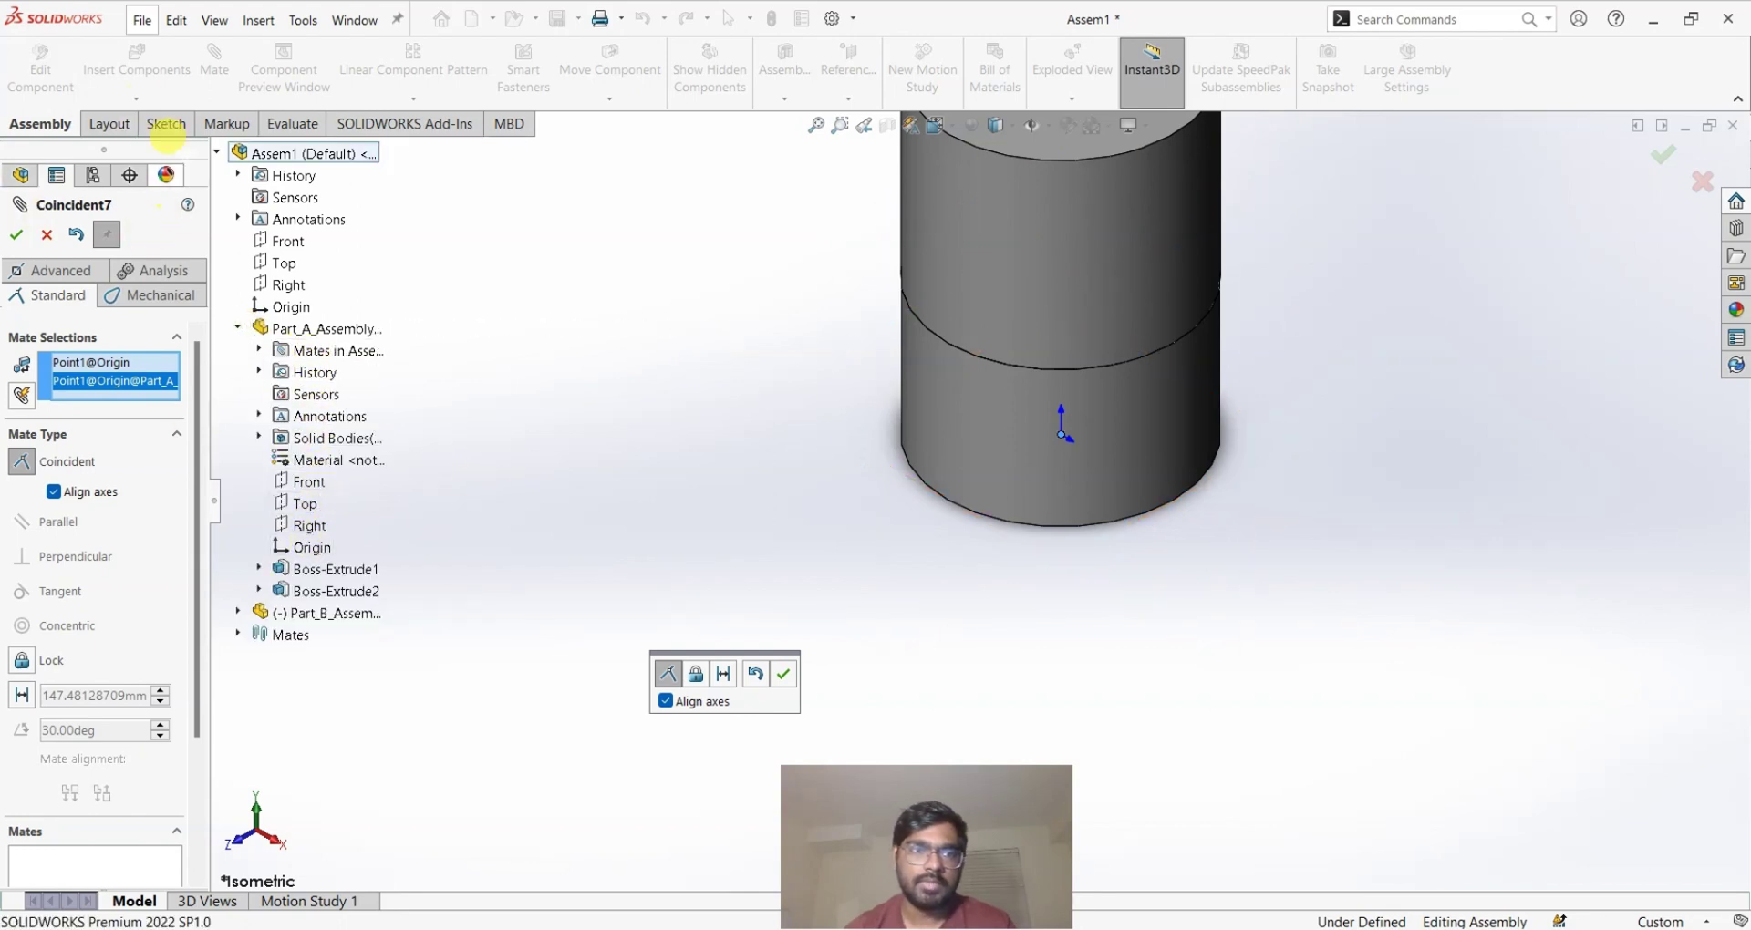
{"action": "left_click", "coordinate": [219, 154]}
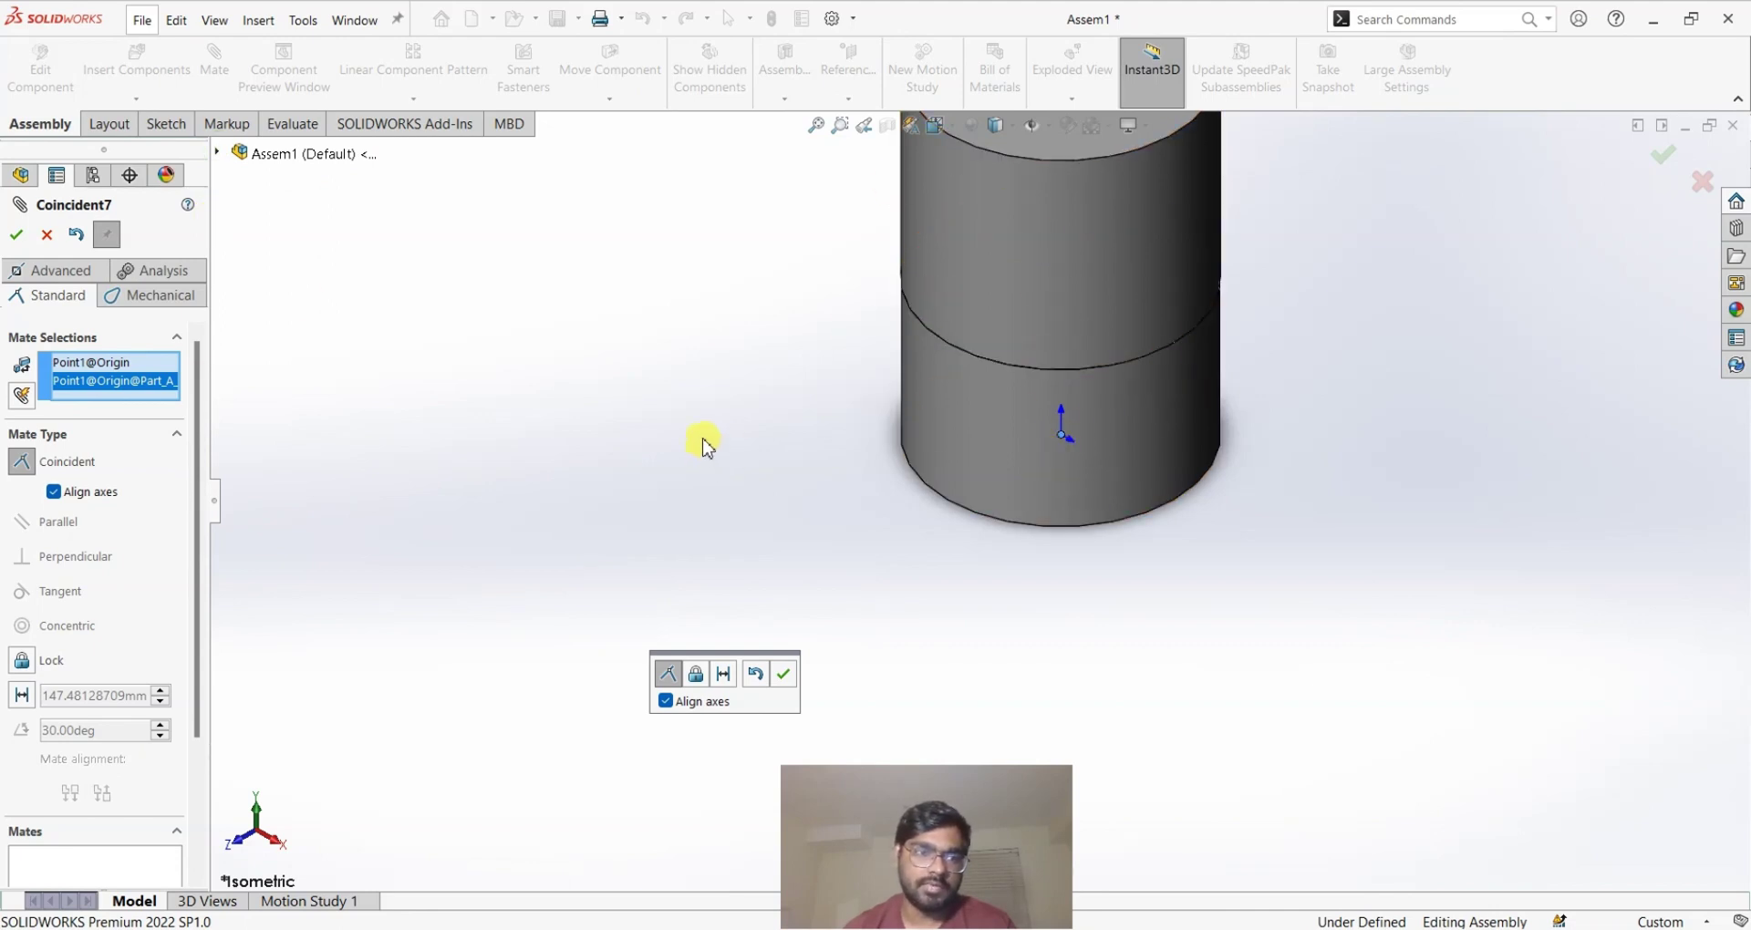
{"action": "scroll", "coordinate": [703, 441], "scroll_direction": "up", "scroll_amount": 3}
{"action": "scroll", "coordinate": [1126, 218], "scroll_direction": "down", "scroll_amount": 3}
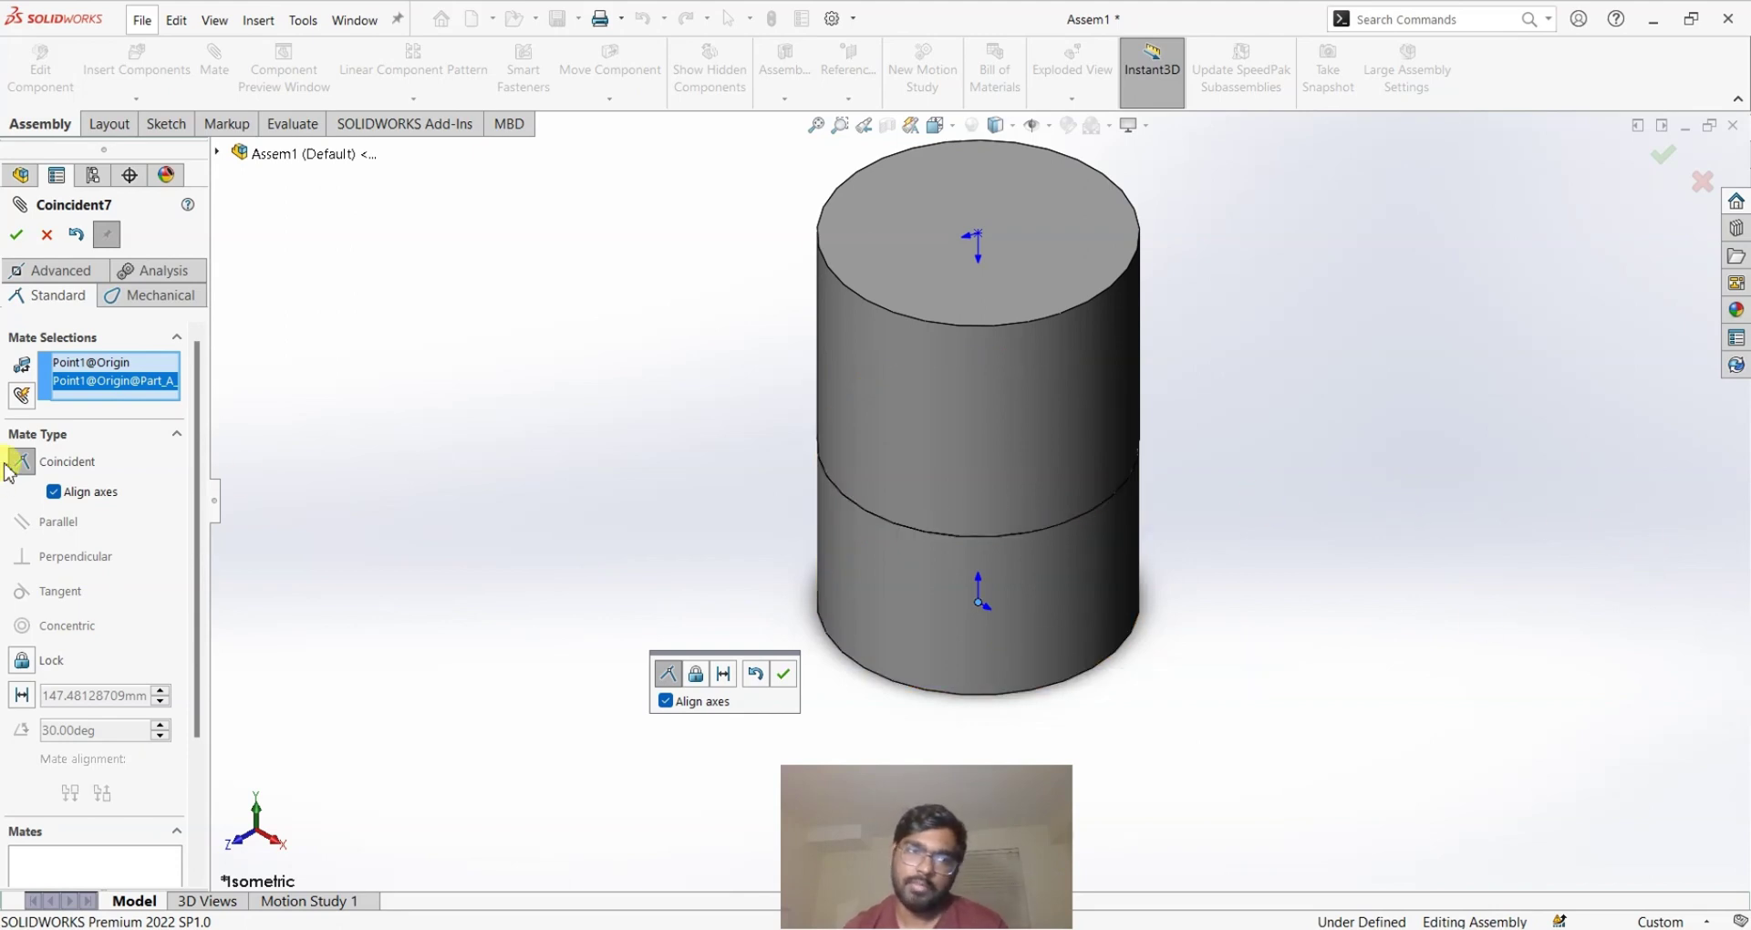
{"action": "left_click", "coordinate": [15, 239]}
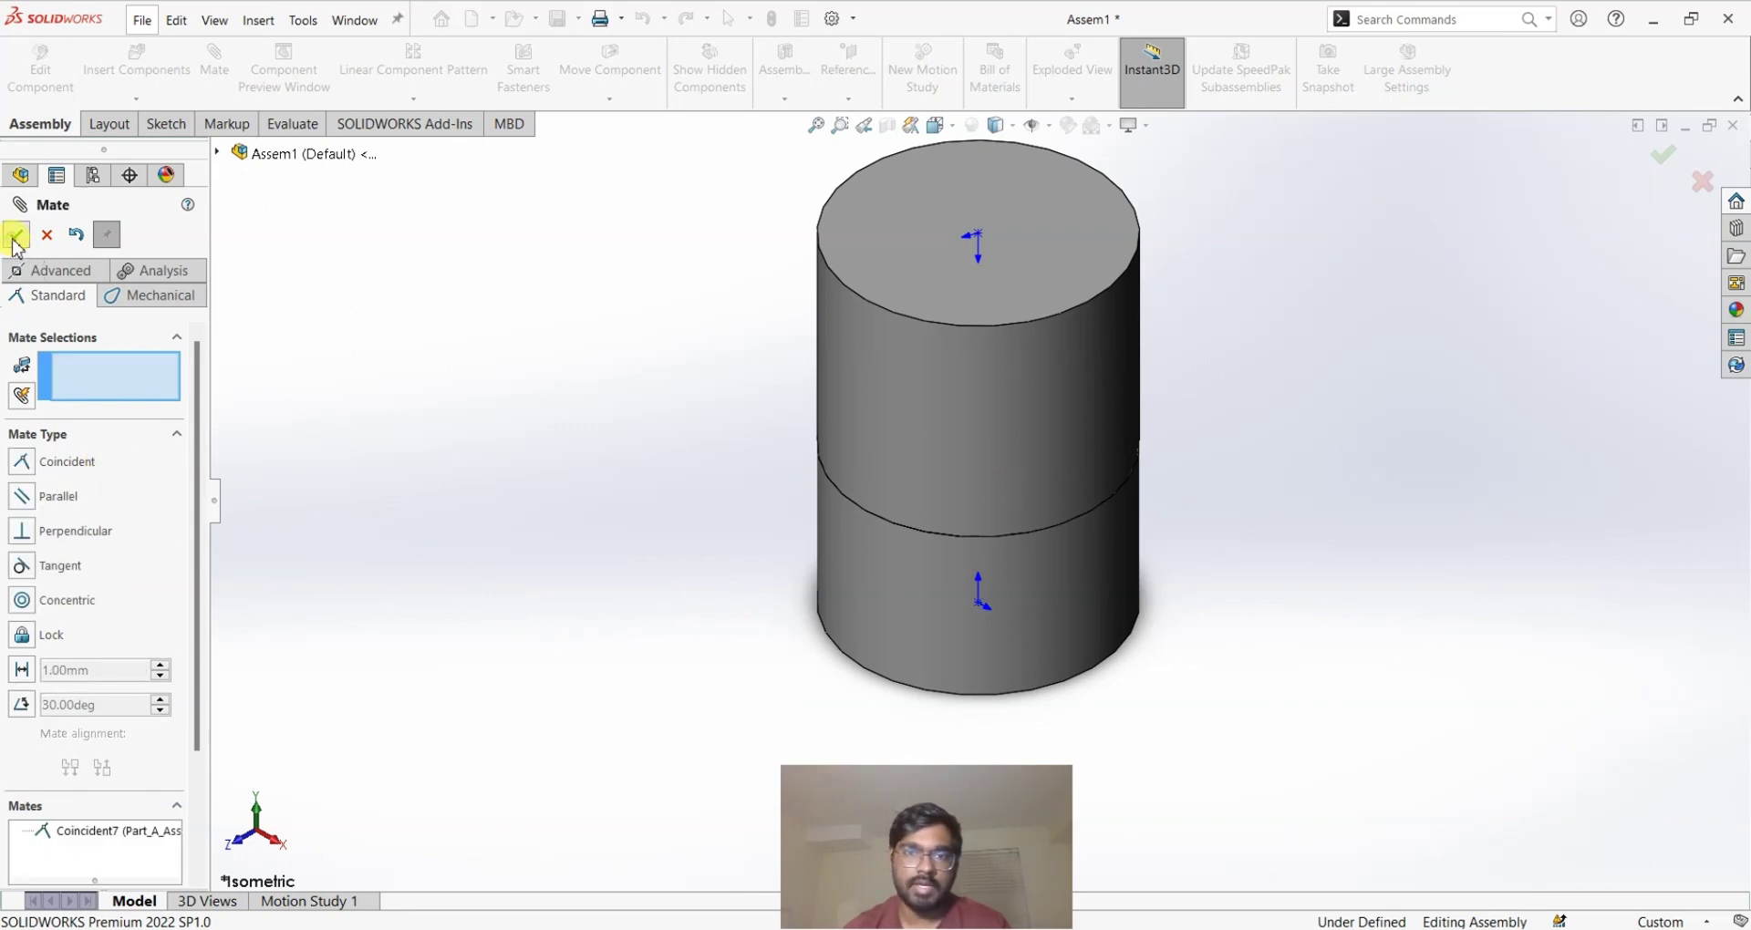
{"action": "left_click", "coordinate": [47, 236]}
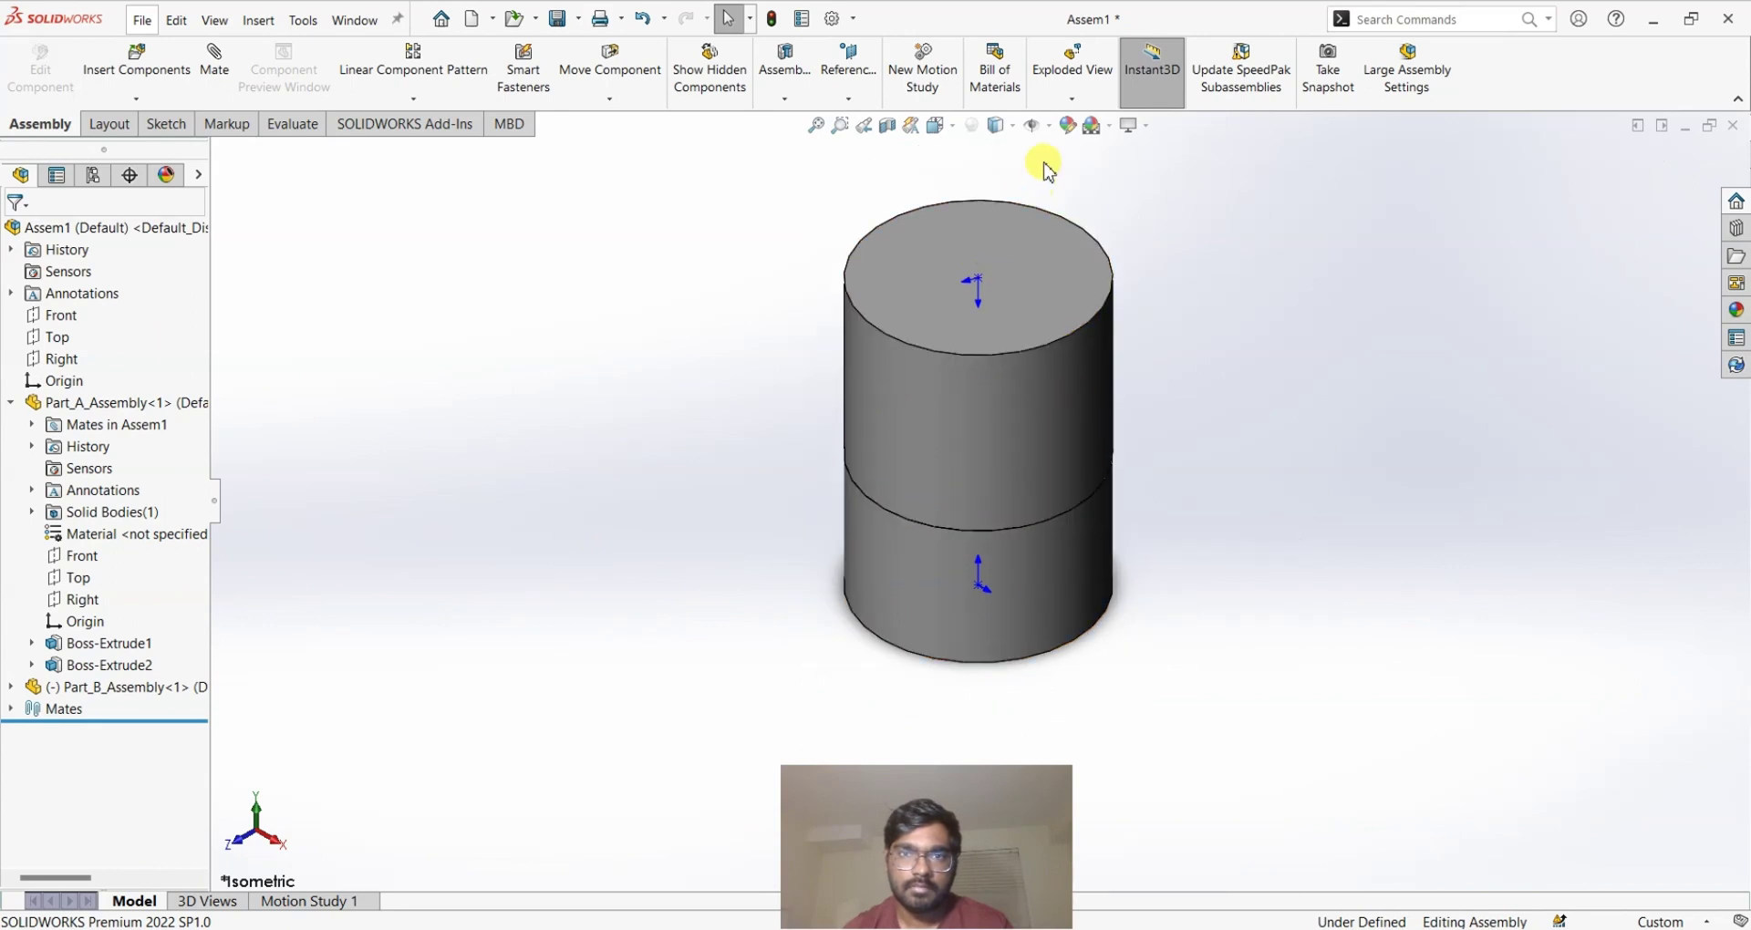
Step: Open the visibility options for items in the graphics area
{"action": "left_click", "coordinate": [1050, 129]}
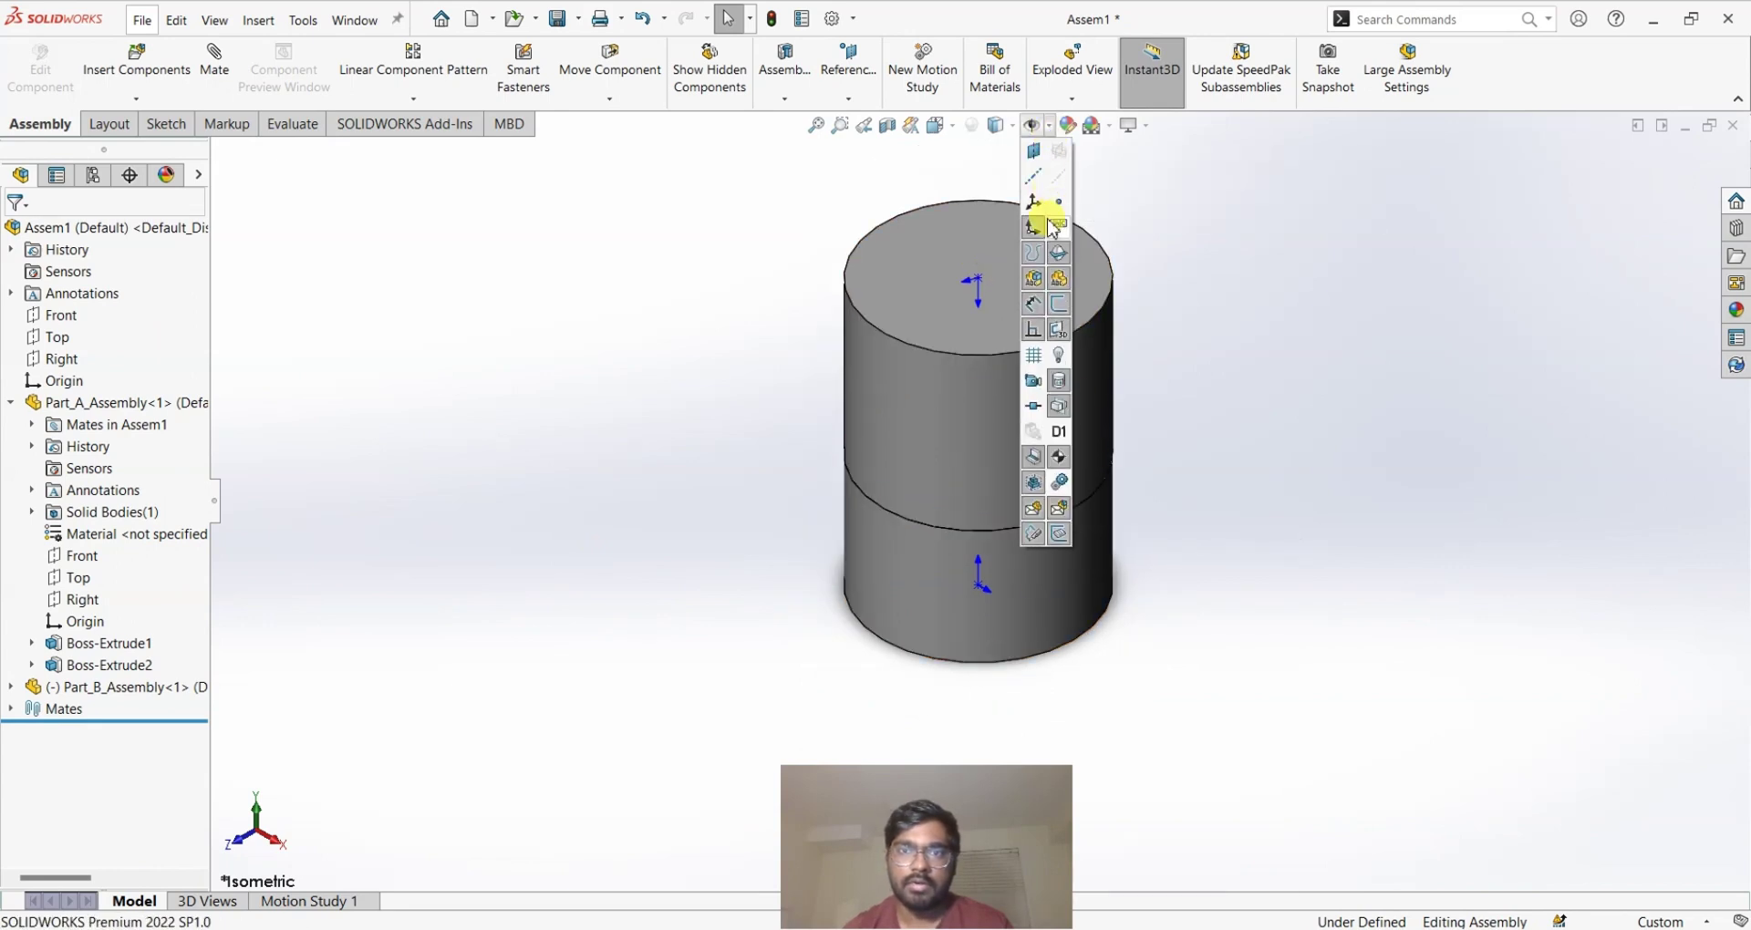